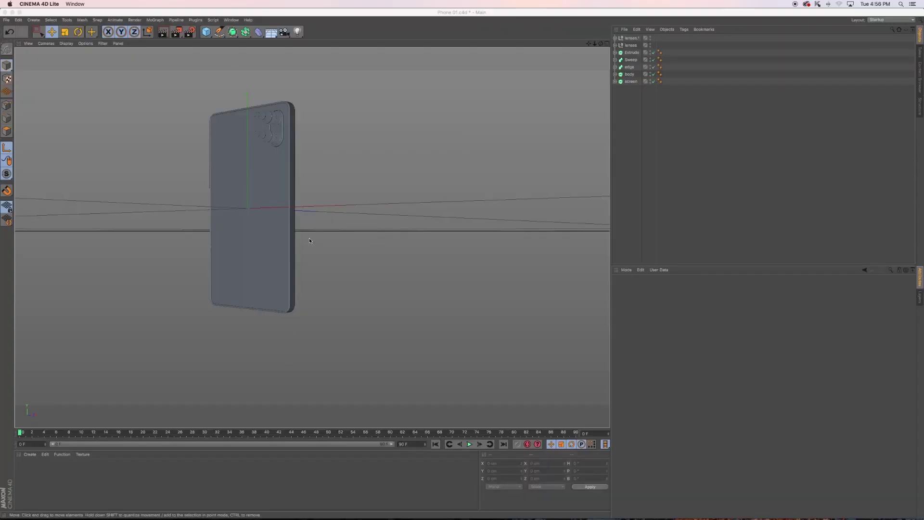
Orbit the view to inspect the grey, untextured phone model in Phone 01.c4d
mouse_move(309, 238)
alt+mouse_down()
mouse_move(213, 243)
mouse_move(392, 271)
mouse_move(330, 256)
alt+mouse_up()
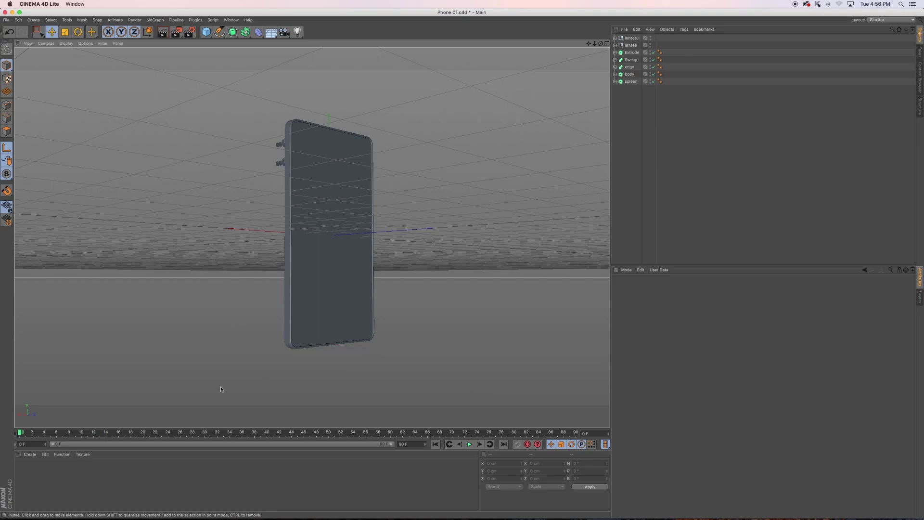
Create a new material Mat and apply it to the phone's edge and body objects
double_click(73, 484)
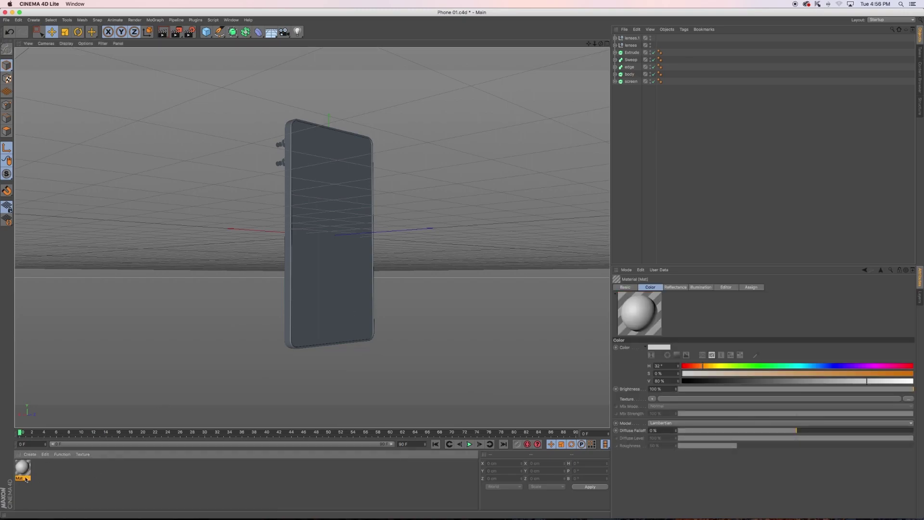
drag(21, 471, 287, 329)
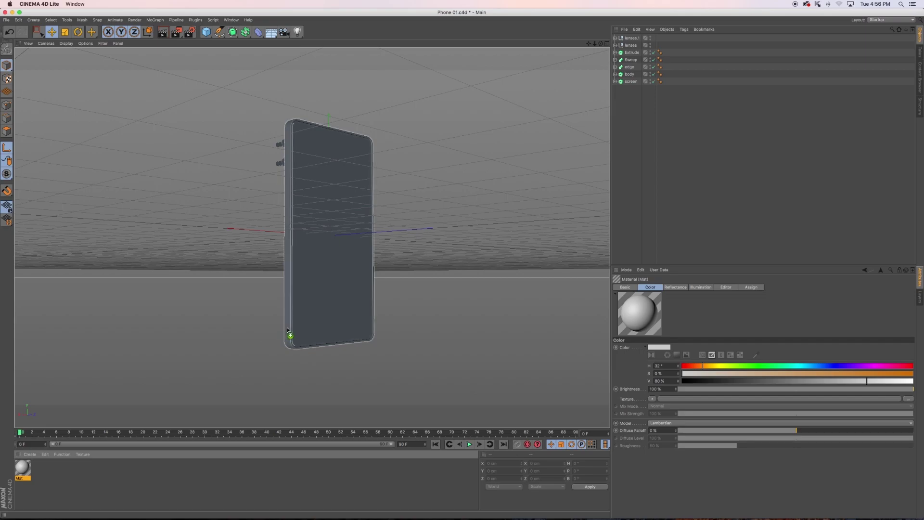
mouse_move(303, 280)
alt+mouse_down()
mouse_move(429, 287)
mouse_move(410, 296)
alt+mouse_up()
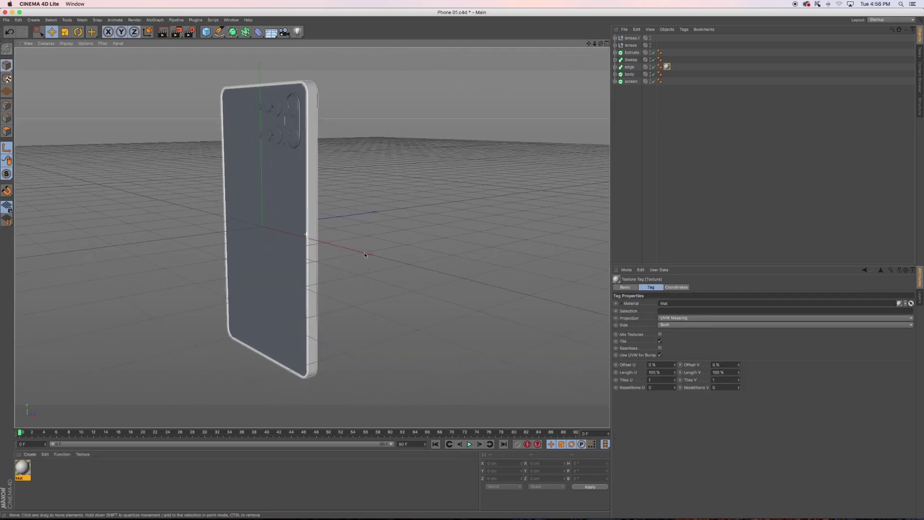
scroll(355, 230, up, 5)
scroll(355, 231, down, 5)
drag(22, 469, 248, 358)
mouse_move(251, 327)
alt+mouse_down()
mouse_move(236, 305)
mouse_move(354, 255)
mouse_move(399, 260)
alt+mouse_up()
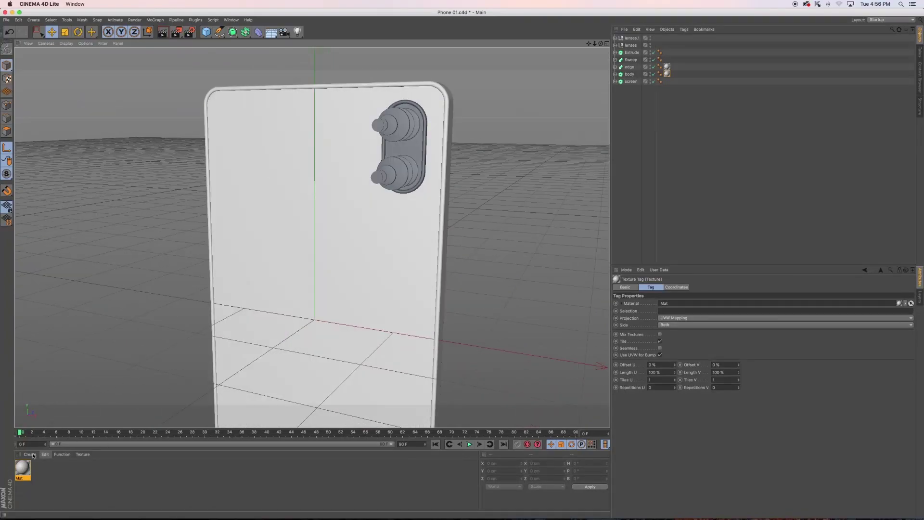
Set Mat's Color to a pale peach (about H 32°, S 36%, V 94%)
double_click(21, 471)
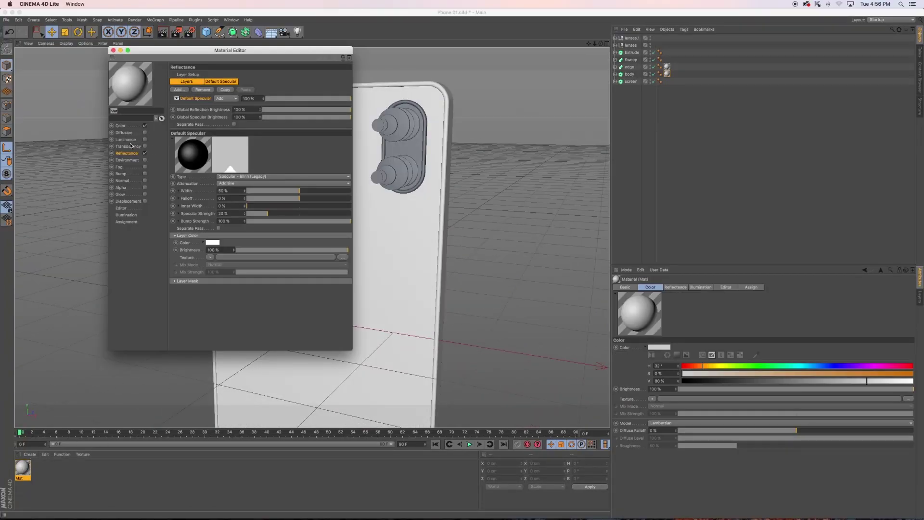
click(121, 126)
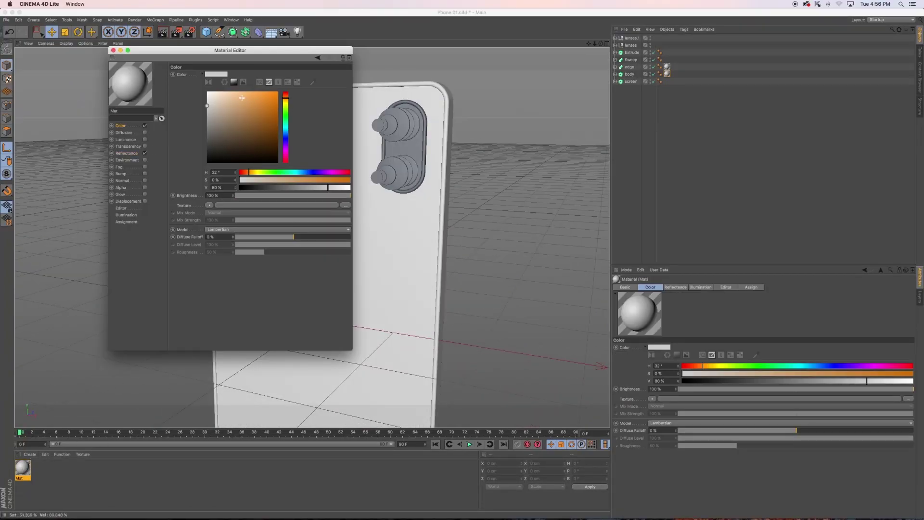
drag(241, 98, 225, 92)
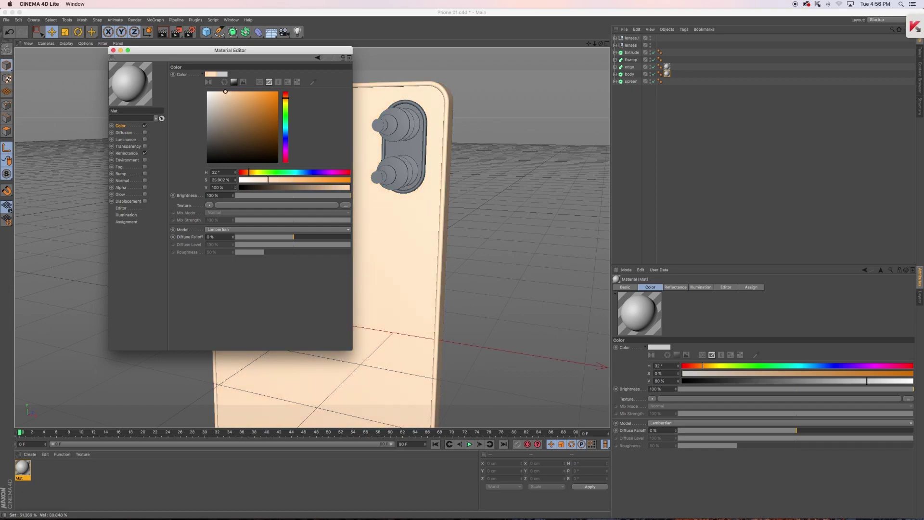
drag(225, 91, 225, 95)
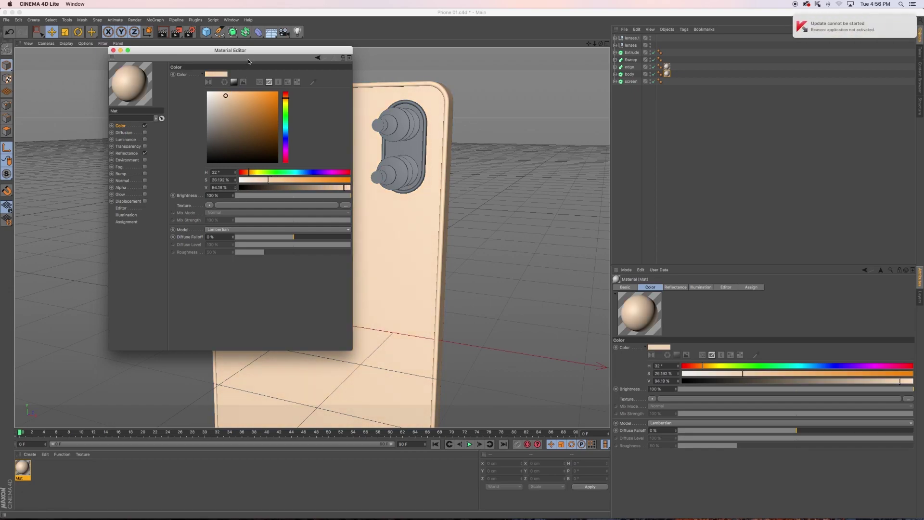
drag(247, 57, 596, 113)
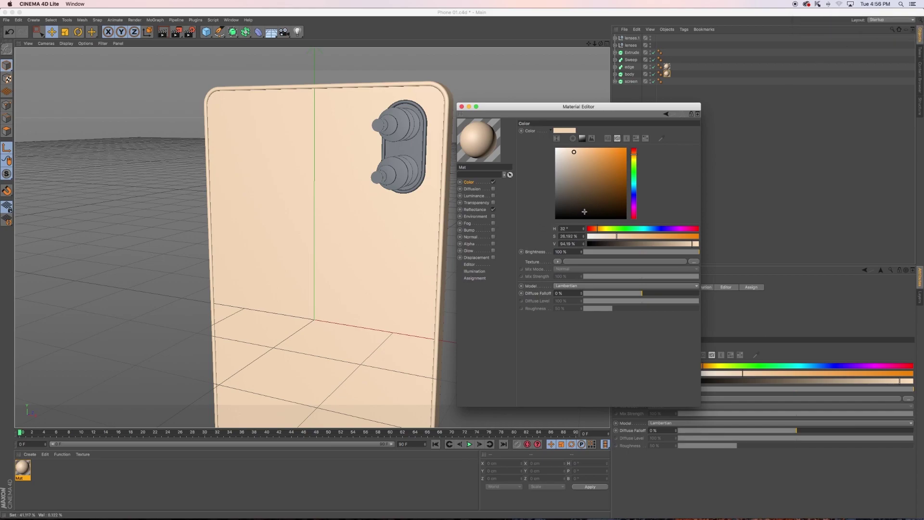
Replace Mat's Default Specular reflectance layer with a Beckmann layer
click(475, 210)
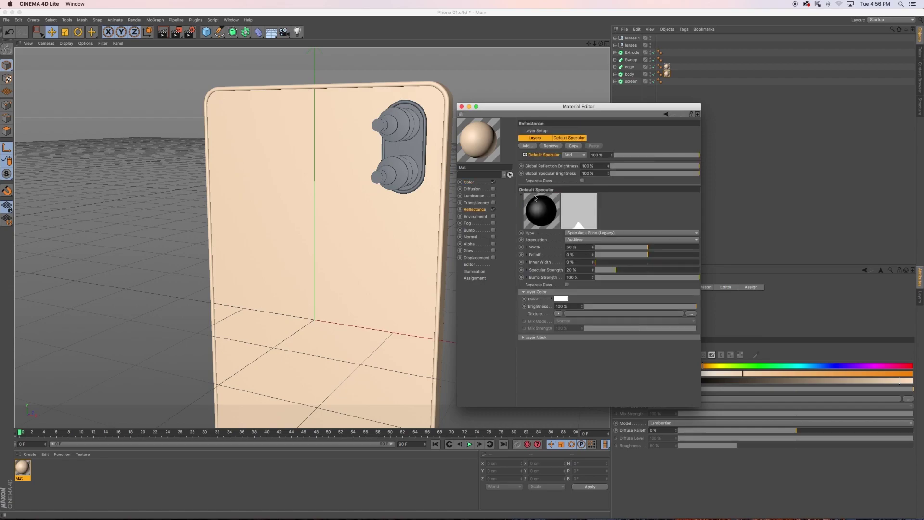
click(551, 146)
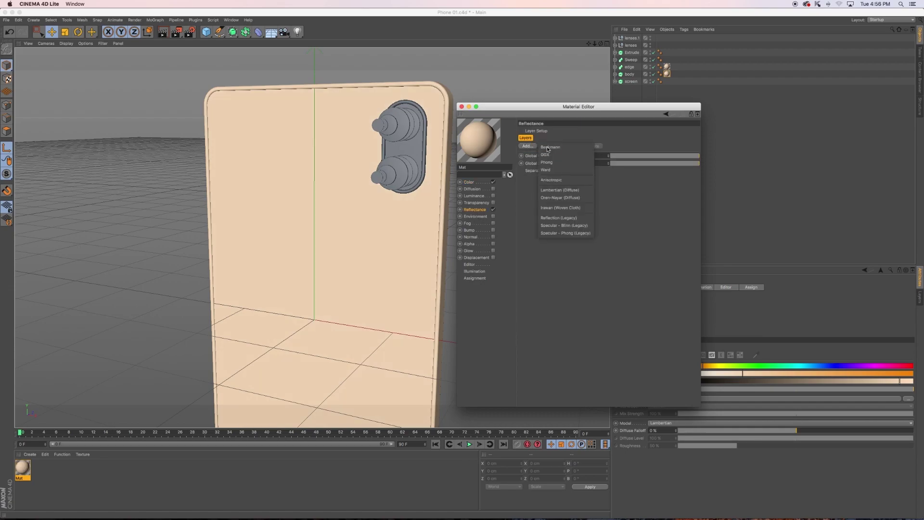
click(552, 147)
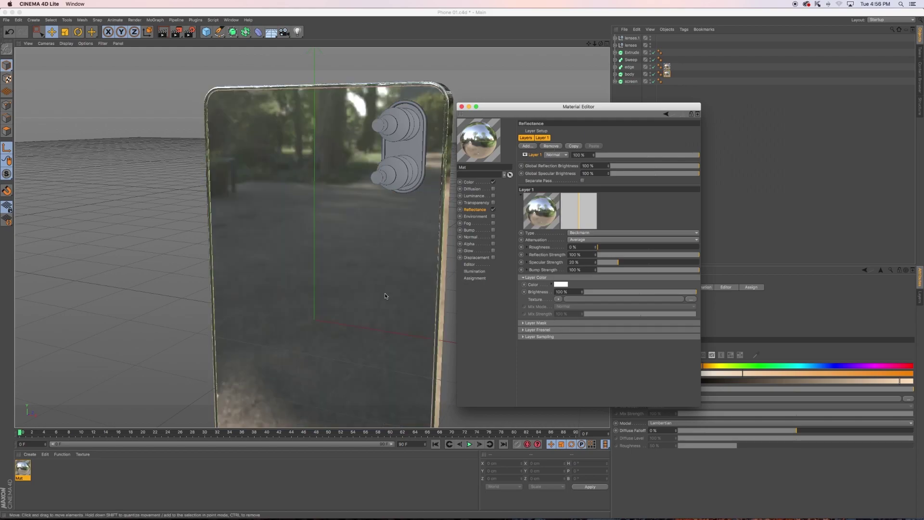
scroll(387, 293, down, 3)
mouse_move(387, 293)
alt+mouse_down()
mouse_move(330, 200)
mouse_move(244, 247)
mouse_move(327, 247)
mouse_move(267, 245)
alt+mouse_up()
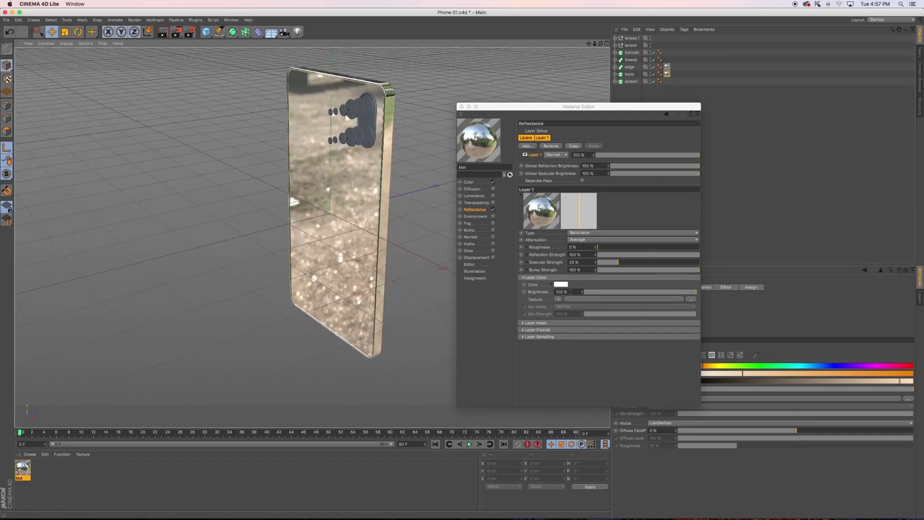
Set the Beckmann layer's Fresnel to Conductor with the Gold preset
click(537, 330)
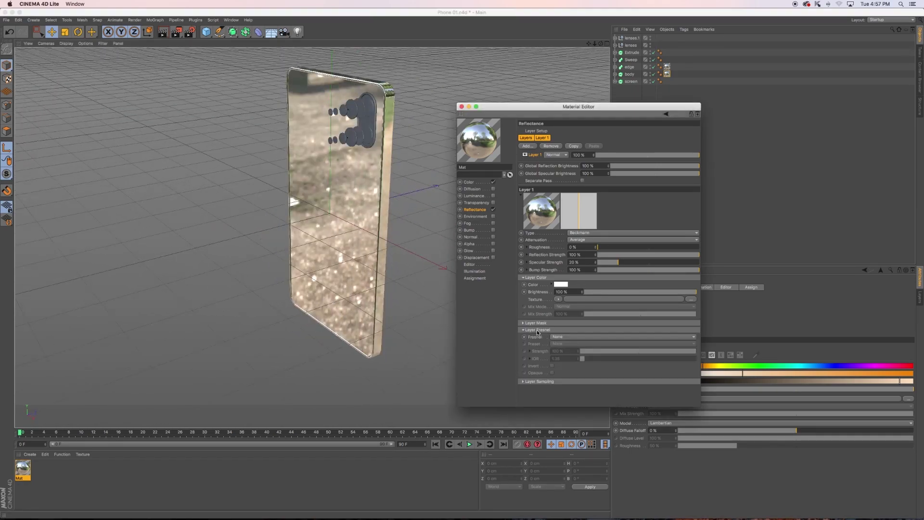
click(563, 339)
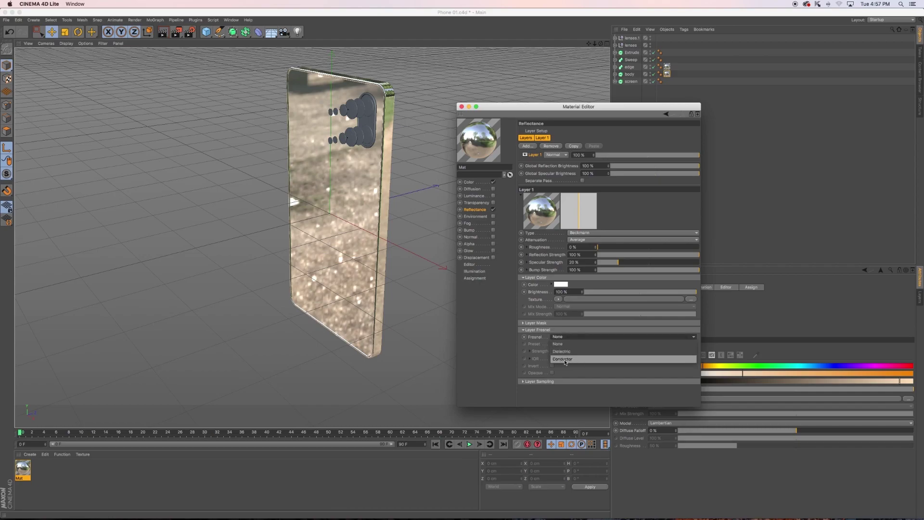
click(566, 360)
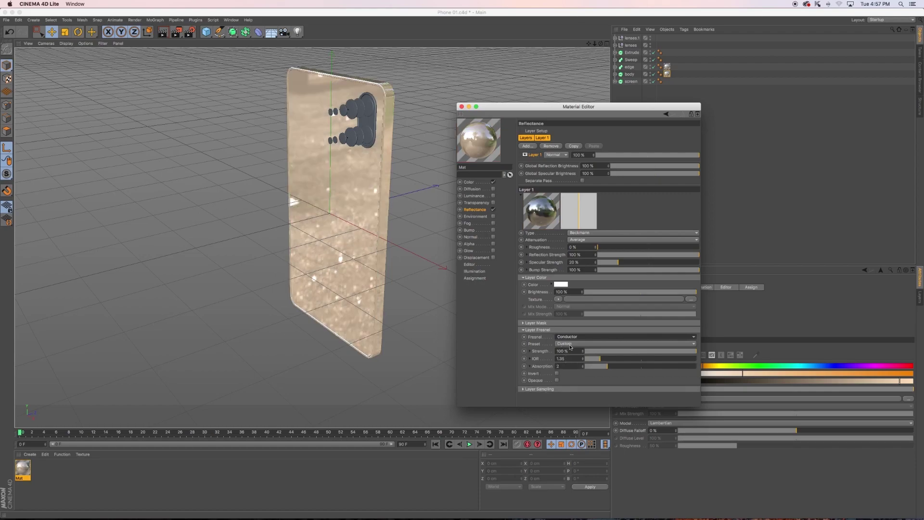
click(566, 345)
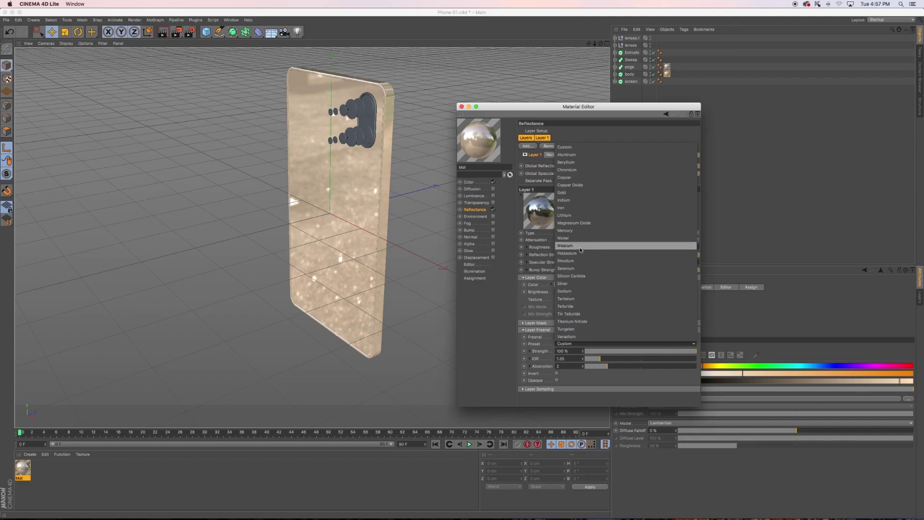
click(574, 194)
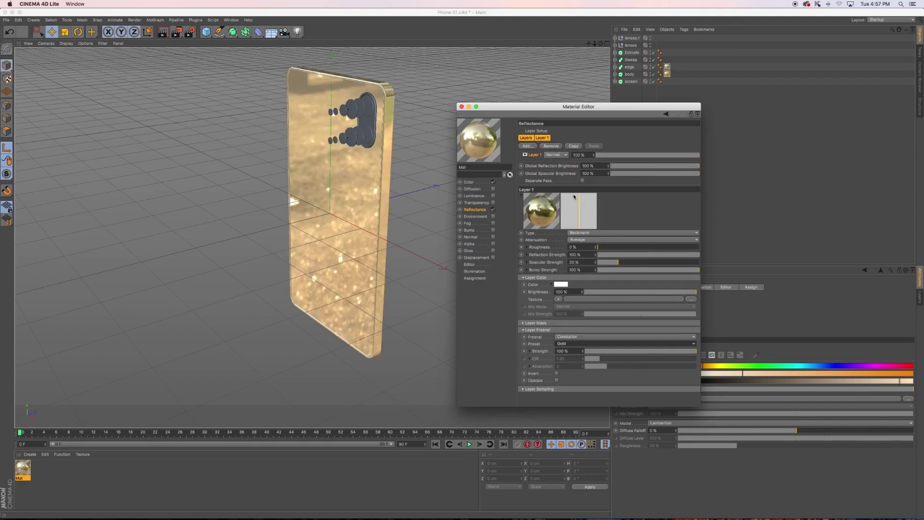
mouse_move(395, 192)
alt+mouse_down()
mouse_move(360, 290)
mouse_move(377, 223)
alt+mouse_up()
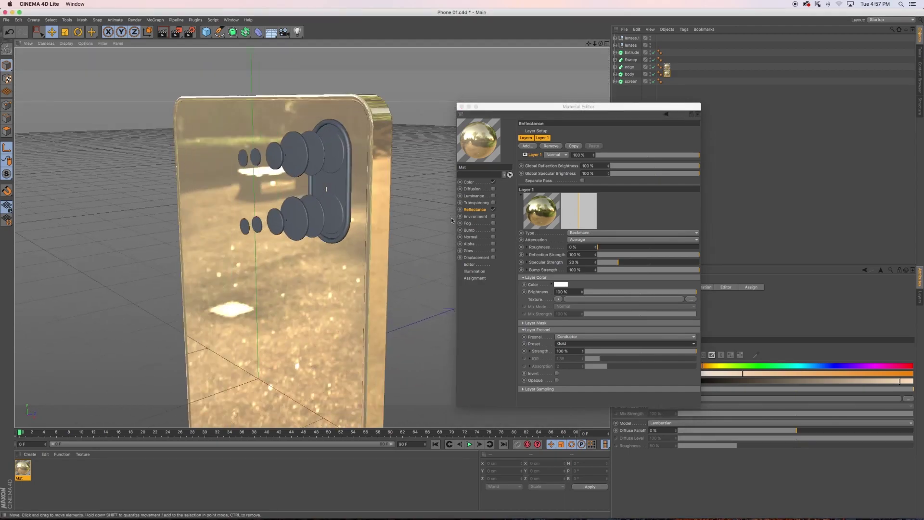
Give the gold layer 10% roughness and check it with a preview render
alt+right_drag(377, 223, 480, 222)
click(477, 219)
key(ctrl+r)
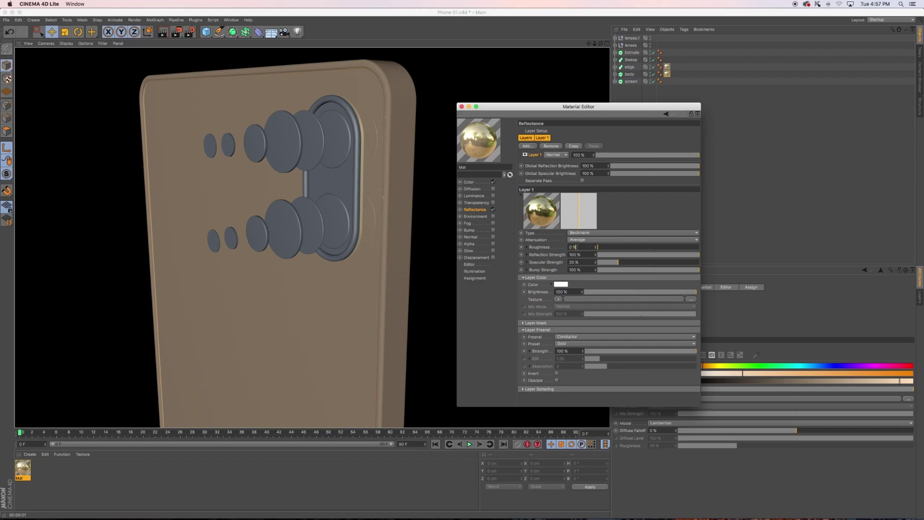
text(10)
key(Return)
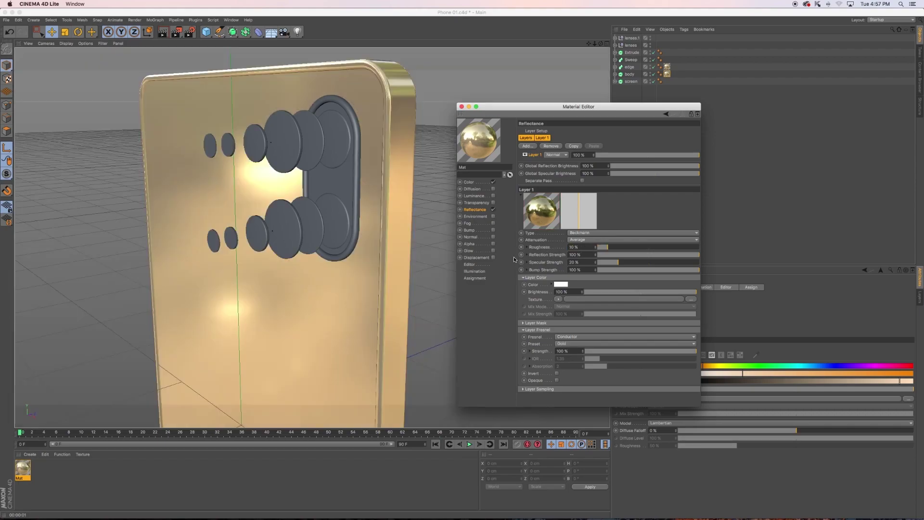
key(ctrl+r)
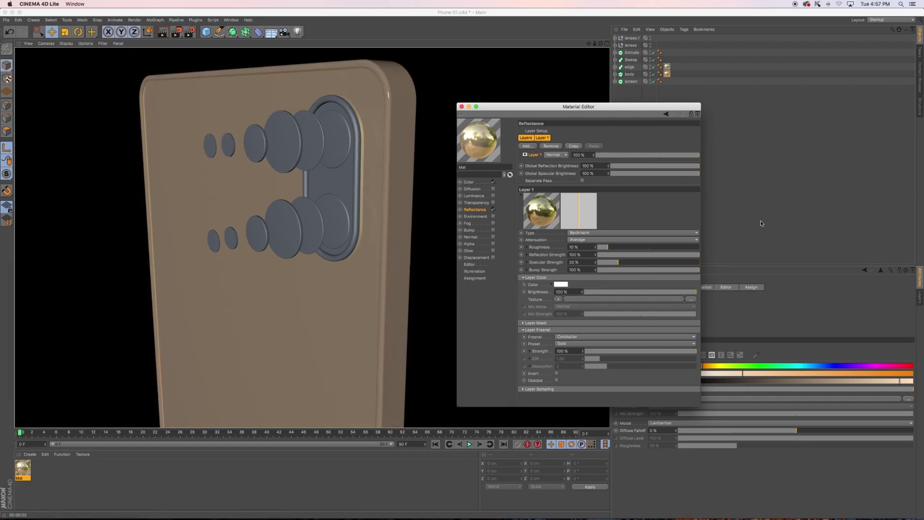
click(760, 220)
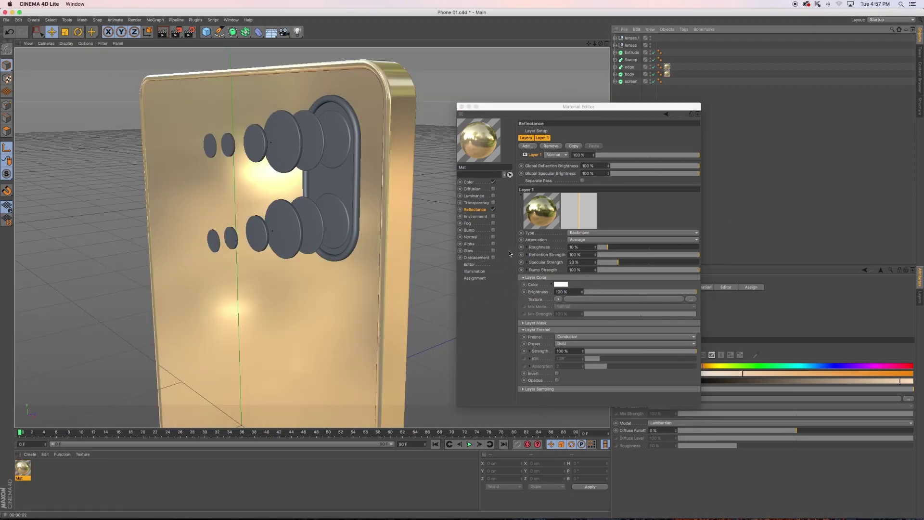
Show Mat's Bump channel settings while orbiting around the gold phone
click(470, 223)
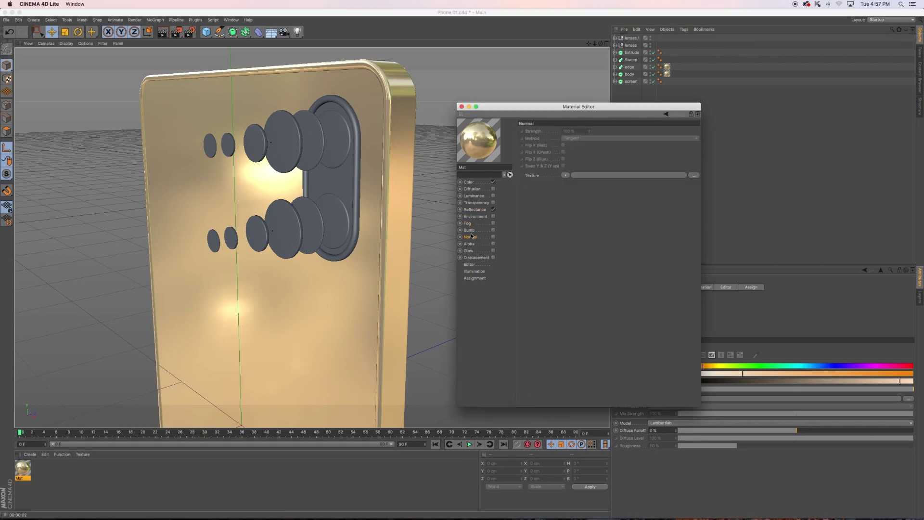
click(469, 231)
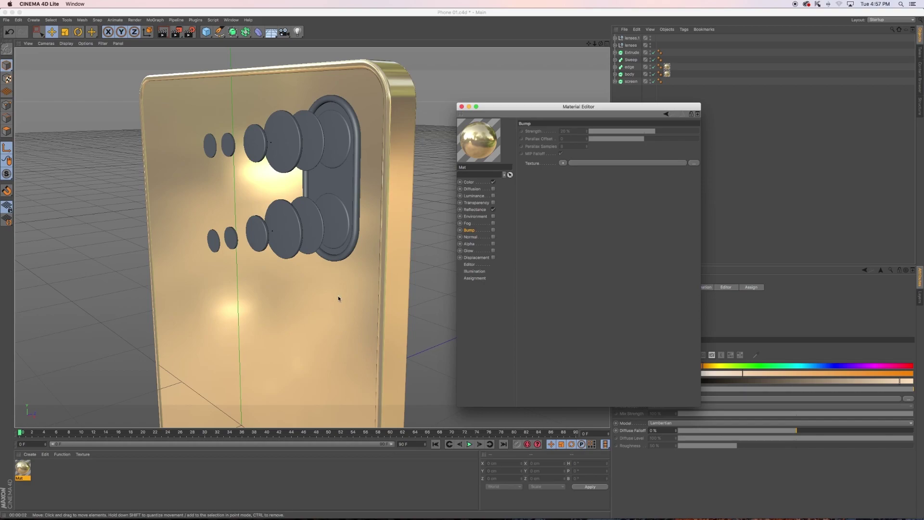
alt+right_drag(338, 298, 288, 292)
alt+drag(287, 293, 322, 244)
alt+right_drag(322, 243, 234, 268)
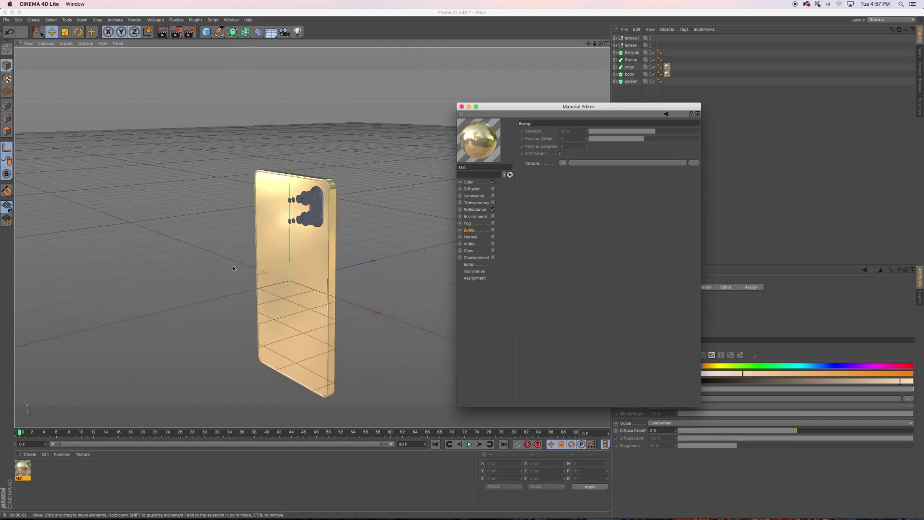
mouse_move(234, 268)
alt+mouse_down()
mouse_move(295, 269)
mouse_move(166, 258)
mouse_move(311, 249)
alt+mouse_up()
mouse_move(311, 249)
alt+mouse_down()
mouse_move(414, 256)
mouse_move(366, 251)
alt+mouse_up()
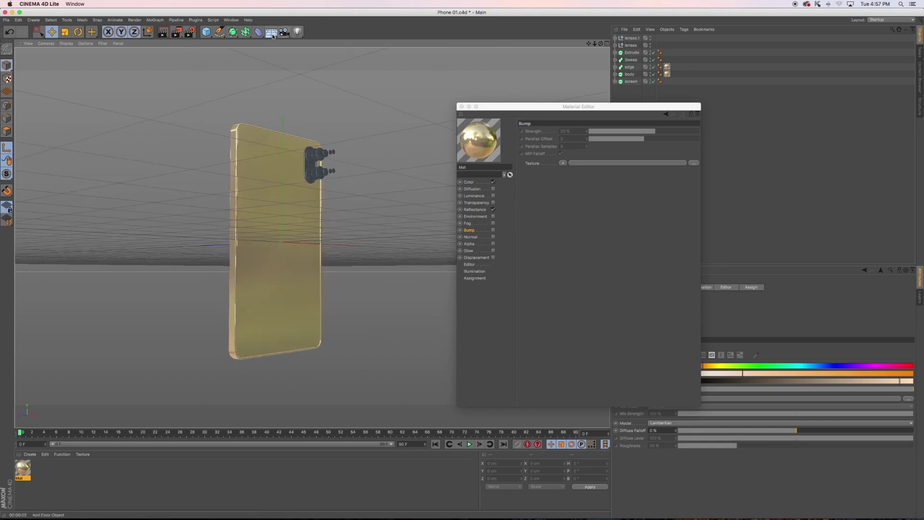
Add a Sky and new material Mat.1, hiding the Sky from camera via a Compositing tag
drag(273, 36, 351, 41)
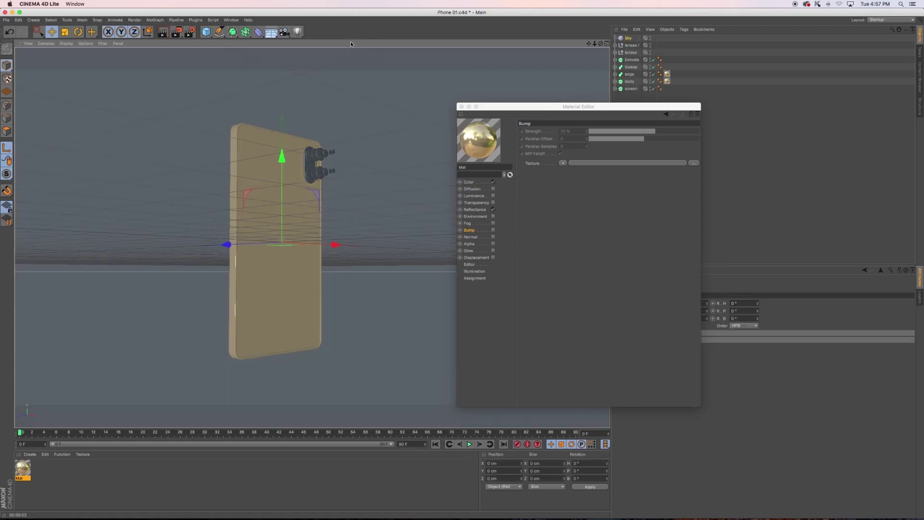
double_click(100, 480)
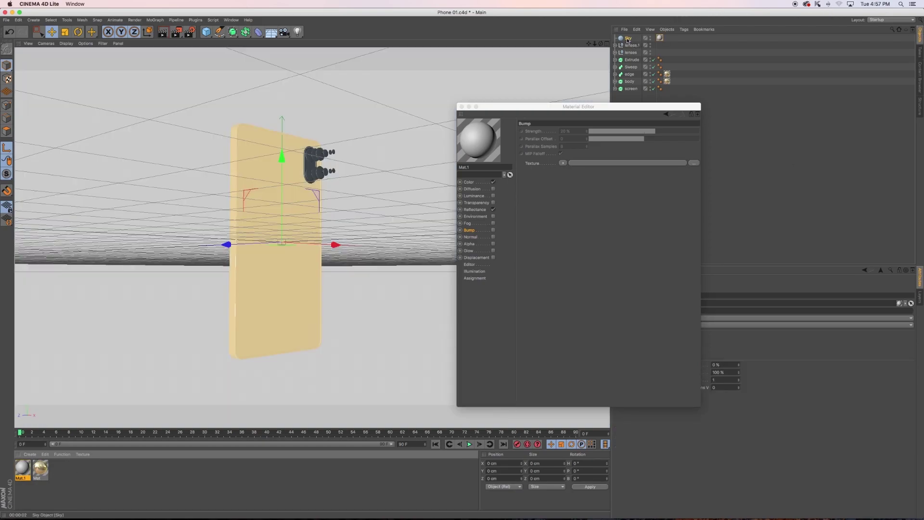
right_click(627, 40)
mouse_move(653, 43)
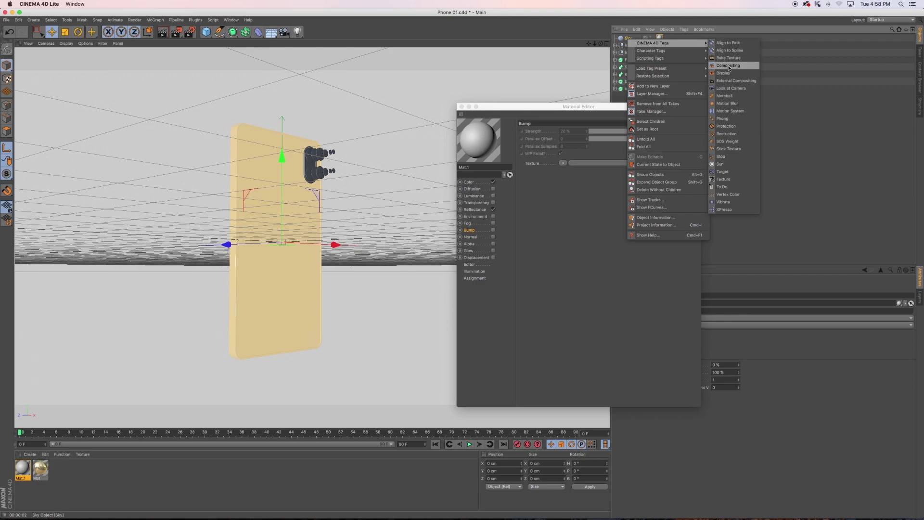
click(728, 65)
drag(663, 111, 467, 219)
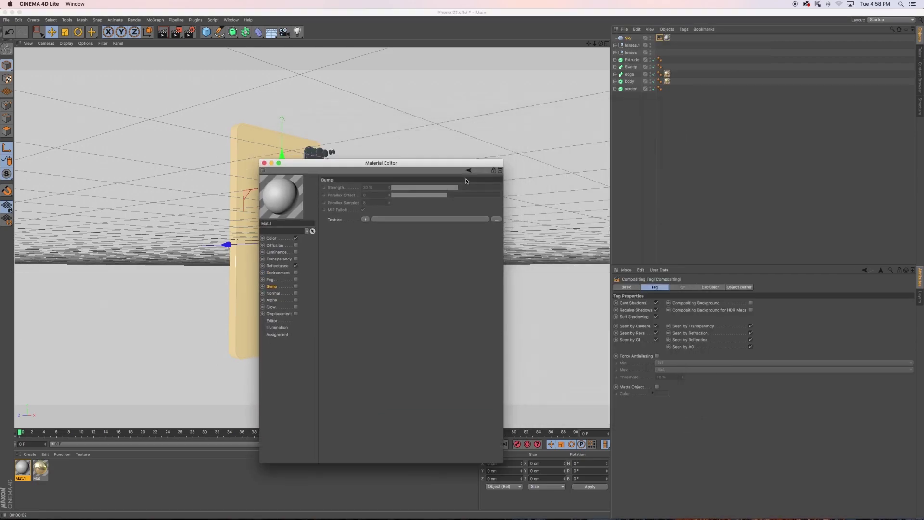
click(656, 327)
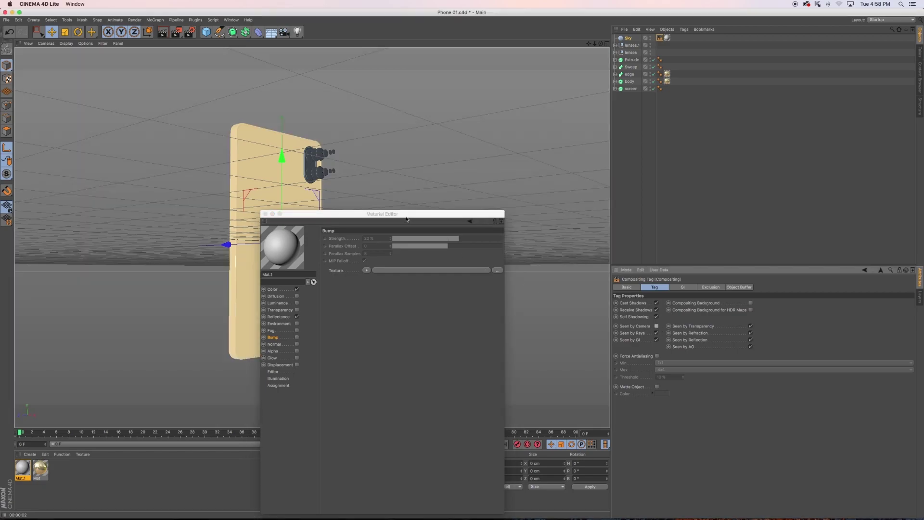
Turn off Mat.1's Color channel
drag(405, 219, 736, 217)
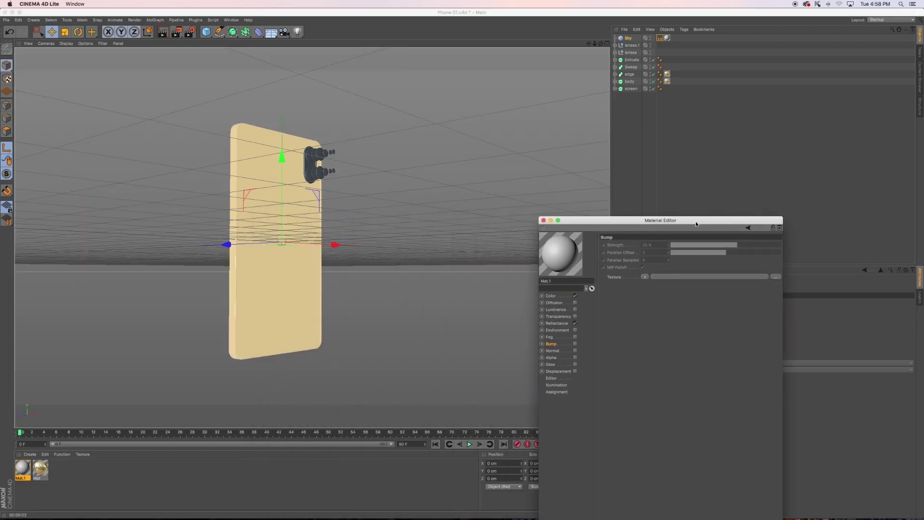
click(23, 468)
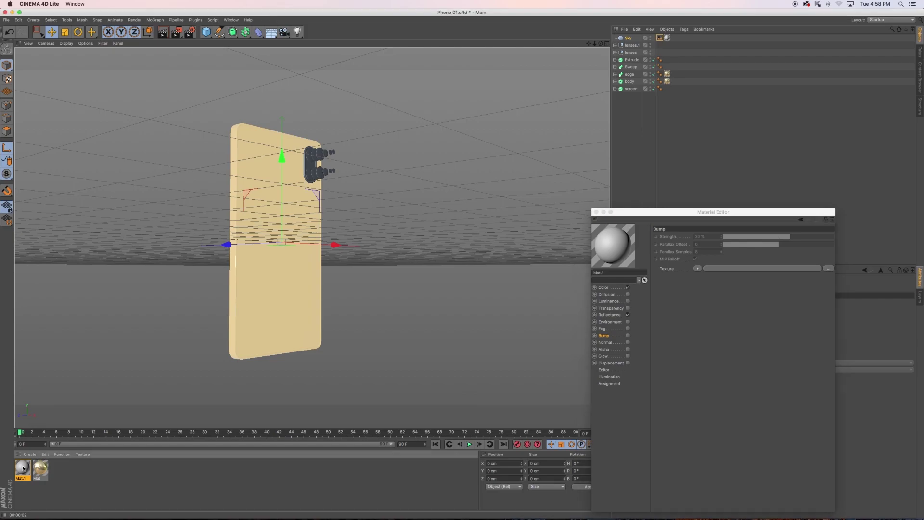
click(627, 288)
Disable Mat.1's reflectance and enable luminance with an image texture, then preview render
click(627, 315)
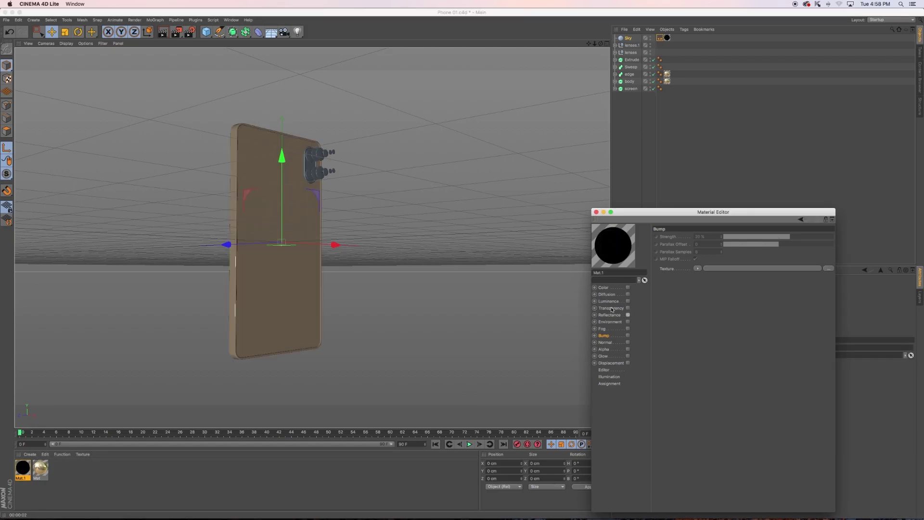
click(612, 302)
click(628, 302)
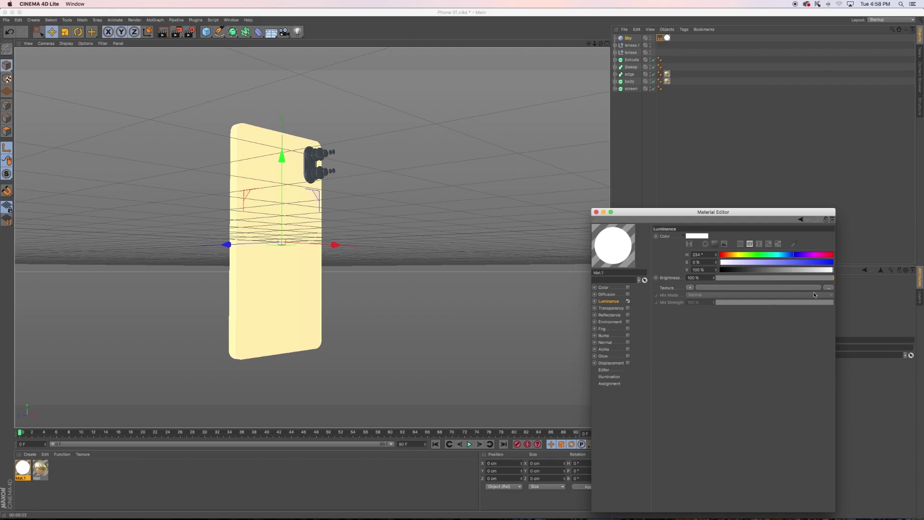
click(828, 290)
mouse_move(335, 267)
alt+mouse_down()
mouse_move(365, 270)
mouse_move(321, 251)
mouse_move(338, 255)
mouse_move(324, 264)
mouse_move(343, 295)
alt+mouse_up()
key(ctrl+r)
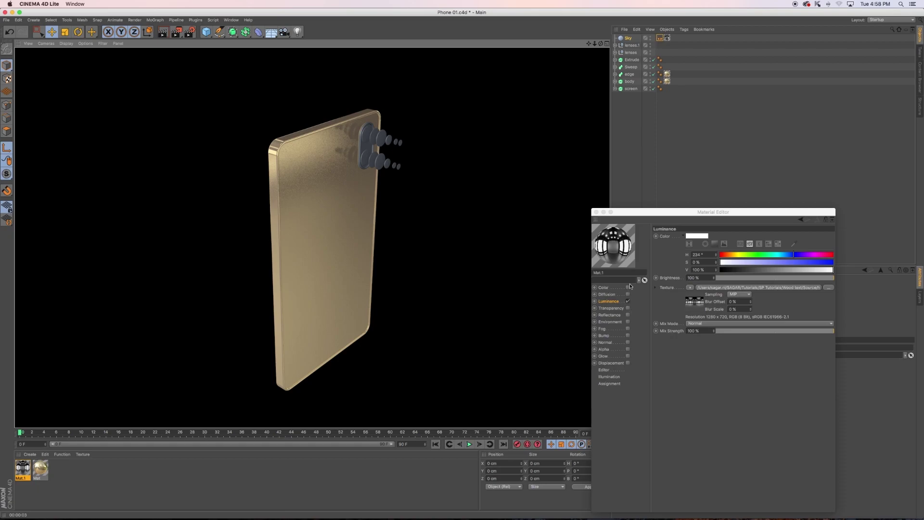
Make the gold Mat colour more saturated (S 54.5%, V 86.2%)
click(38, 469)
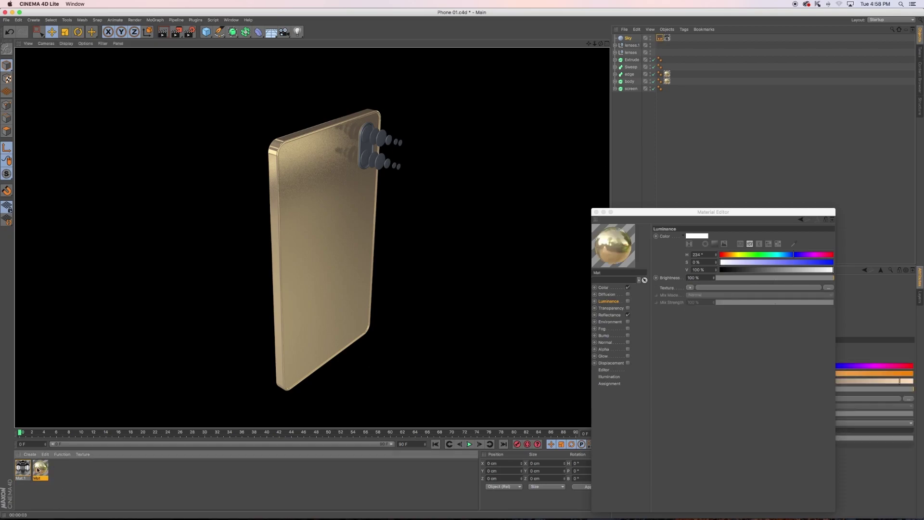
click(603, 288)
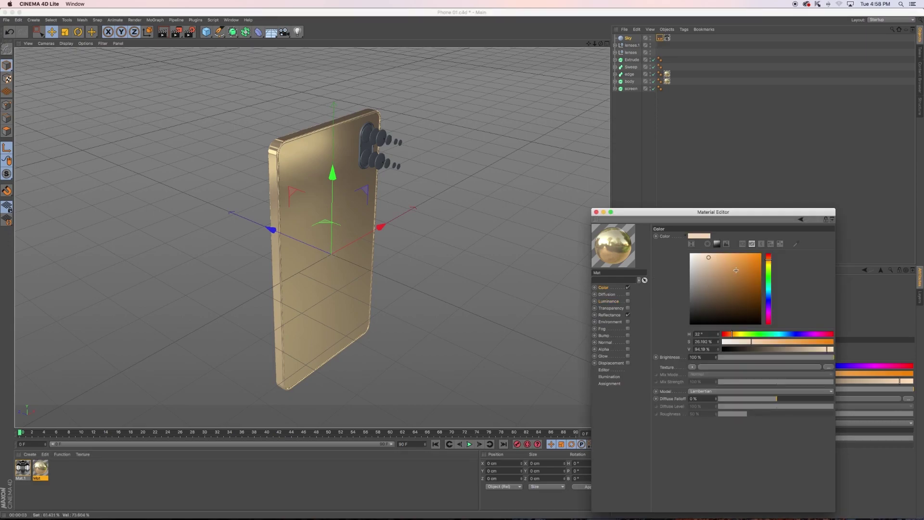
click(721, 258)
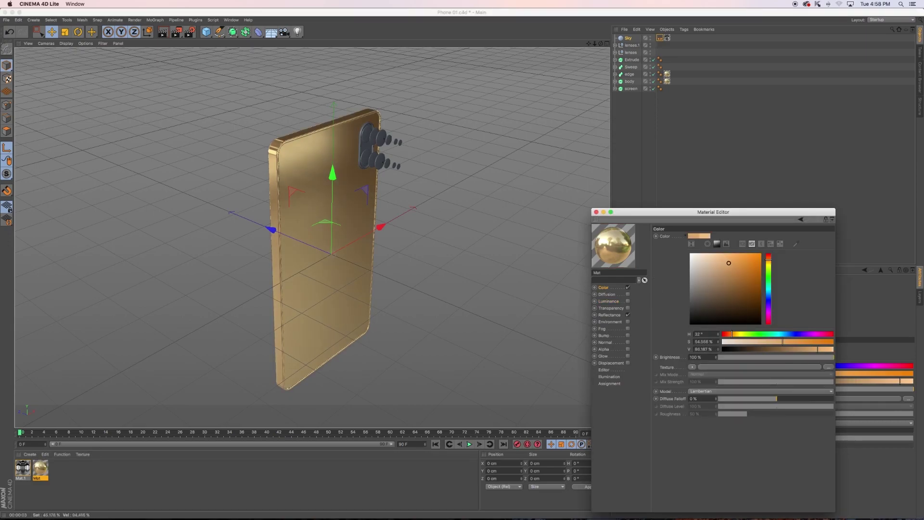
Warm Mat's colour to S 59.6%, V 95.3% and apply Mat to the lens housing
click(732, 256)
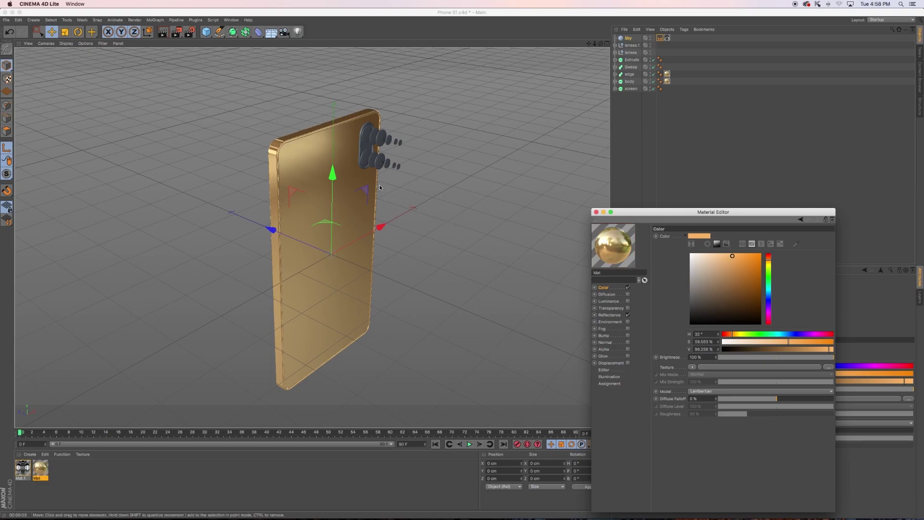
scroll(379, 188, up, 10)
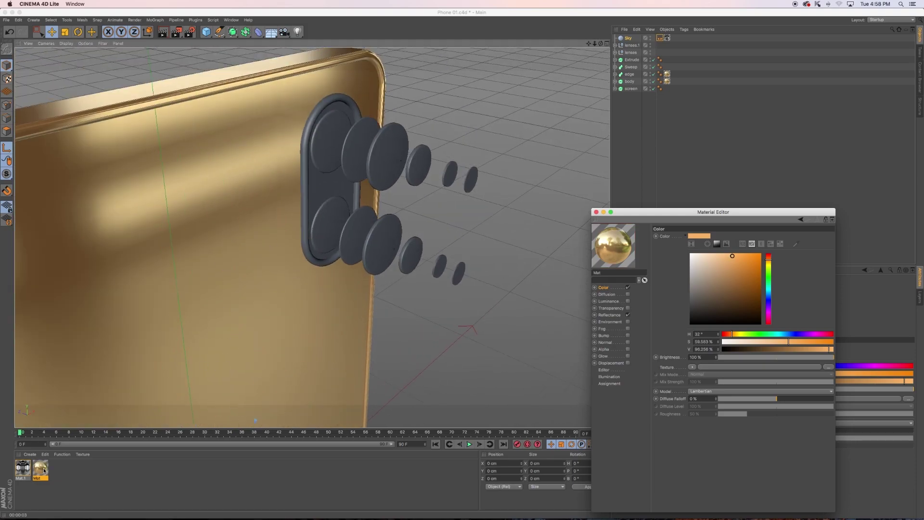
drag(43, 470, 305, 210)
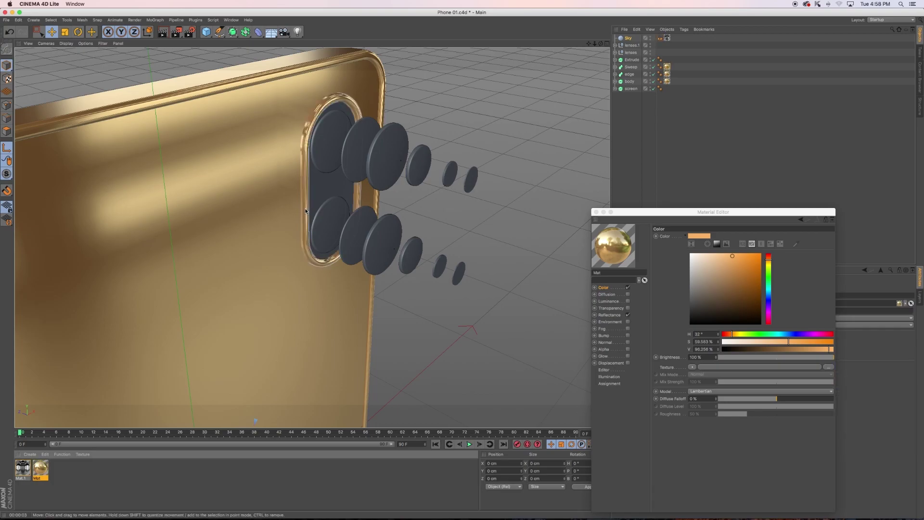
mouse_move(312, 175)
alt+mouse_down()
mouse_move(226, 155)
mouse_move(316, 149)
mouse_move(399, 211)
mouse_move(463, 184)
mouse_move(319, 275)
mouse_move(321, 238)
mouse_move(335, 256)
mouse_move(310, 258)
alt+mouse_up()
scroll(316, 152, down, 5)
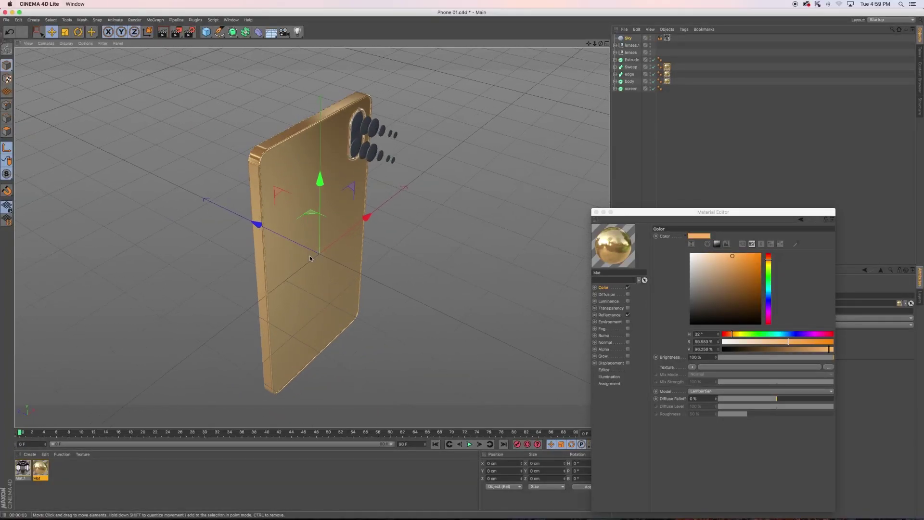
Preview render the phone, then enable Mat's Bump channel
key(ctrl+r)
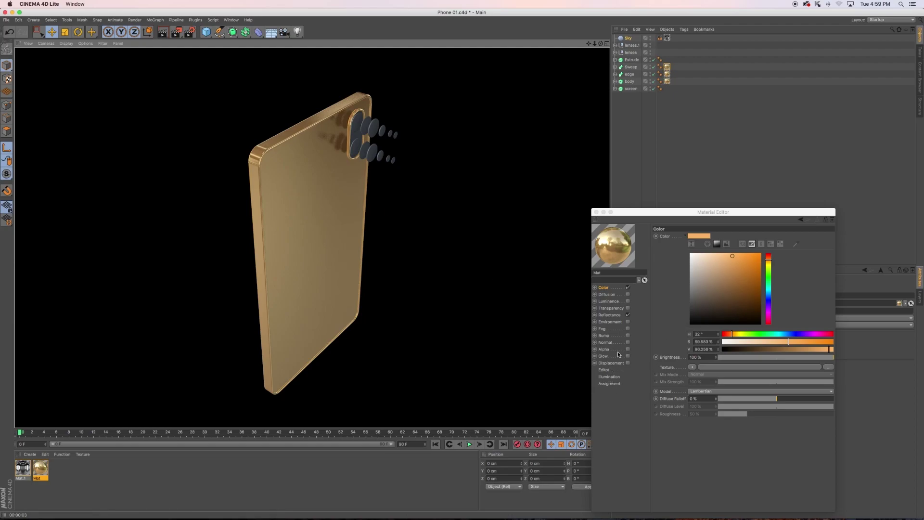
click(604, 335)
click(627, 336)
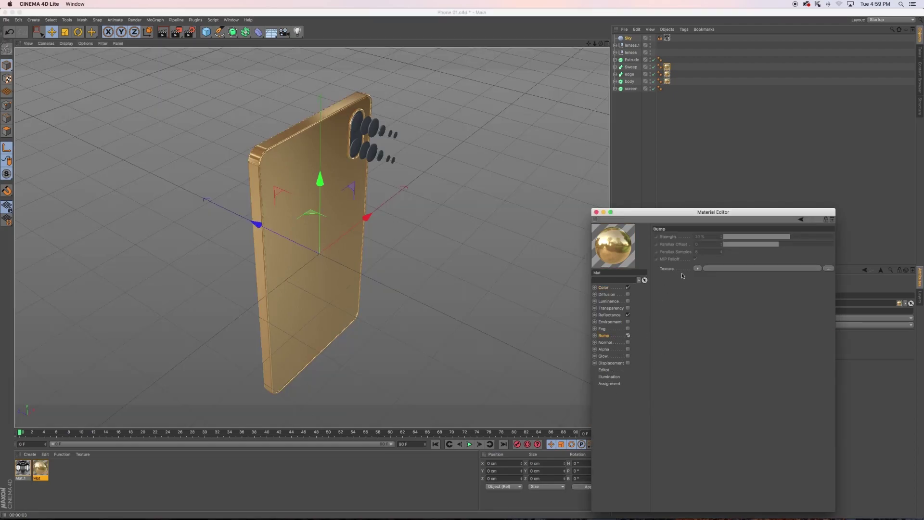
Use a Box Noise shader at 500% global scale as Mat's bump texture
click(697, 268)
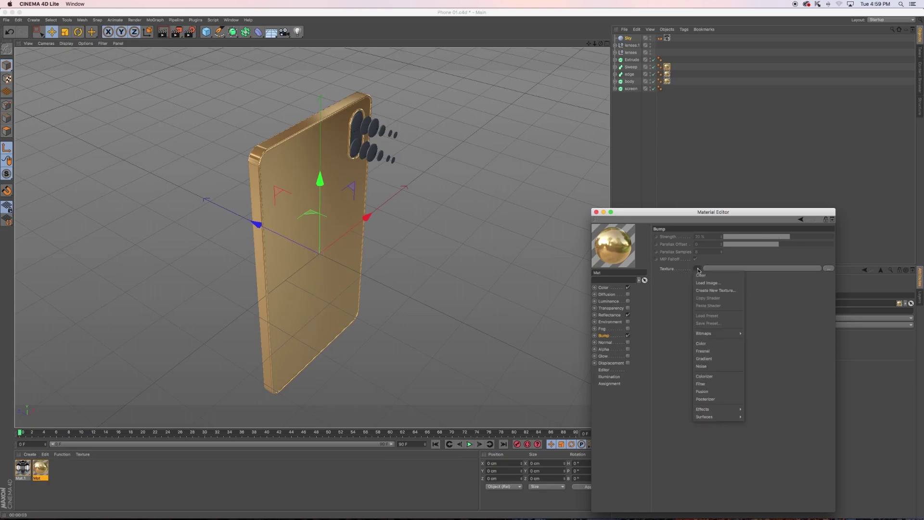
click(702, 366)
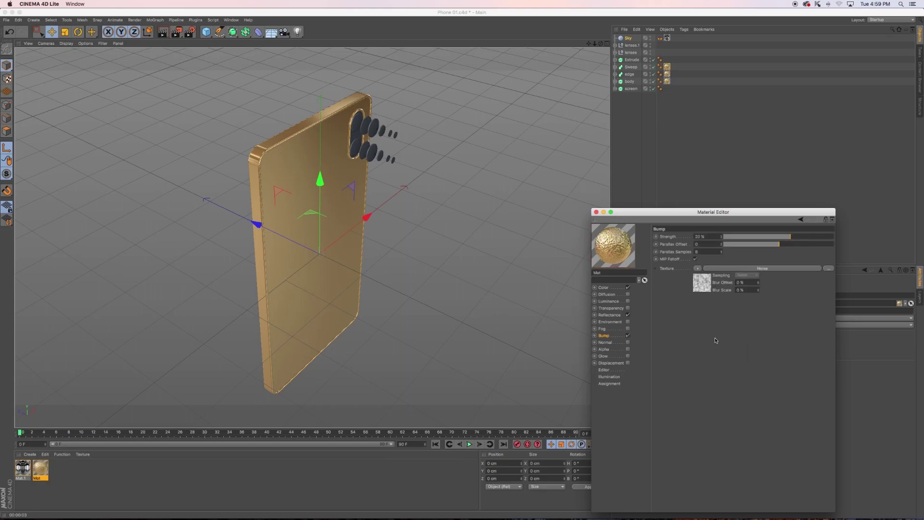
click(706, 284)
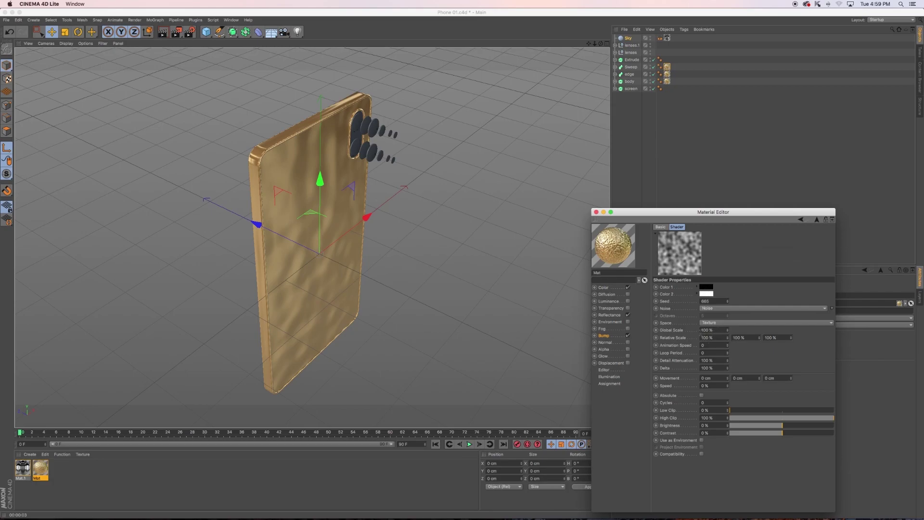
click(833, 311)
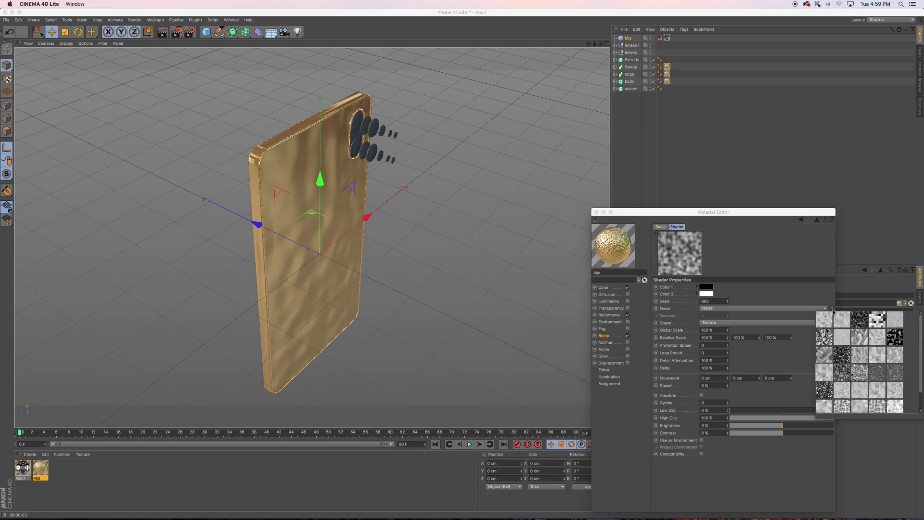
click(827, 324)
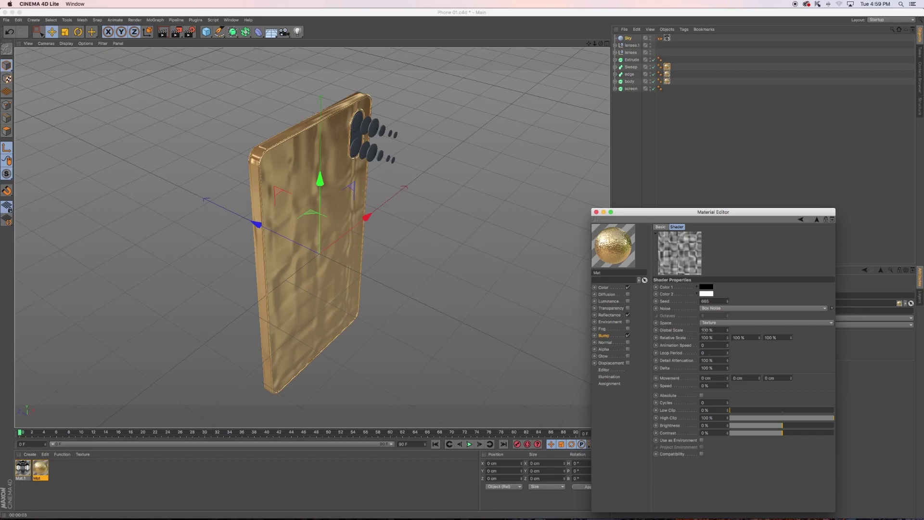
text(5)
key(Return)
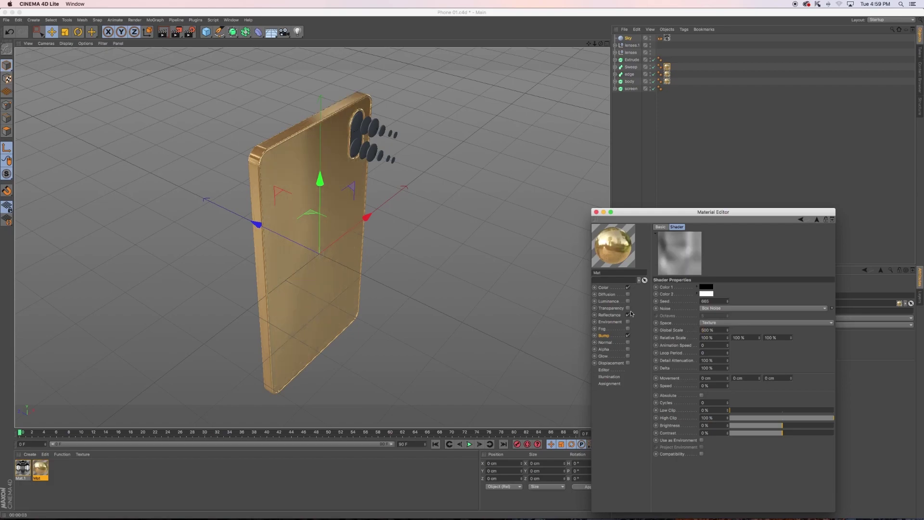
Set the bump strength to 2% and render a viewport preview
click(607, 288)
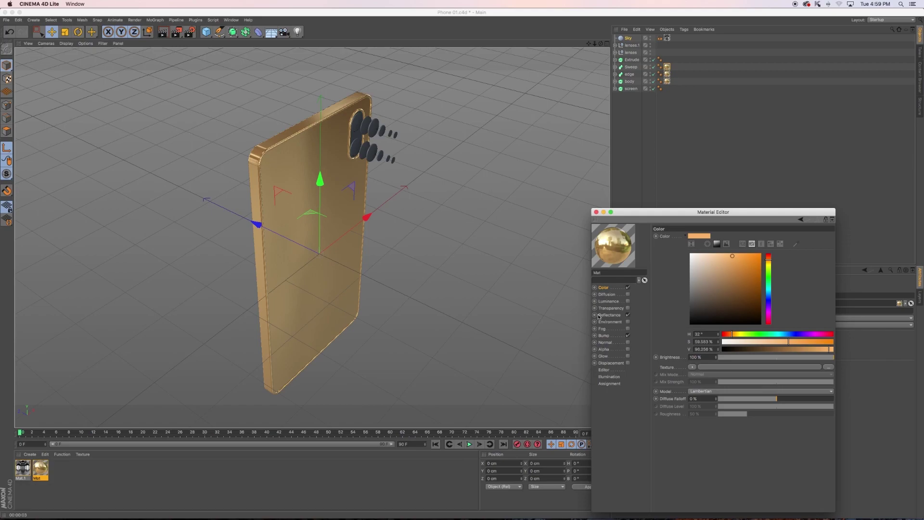
click(608, 336)
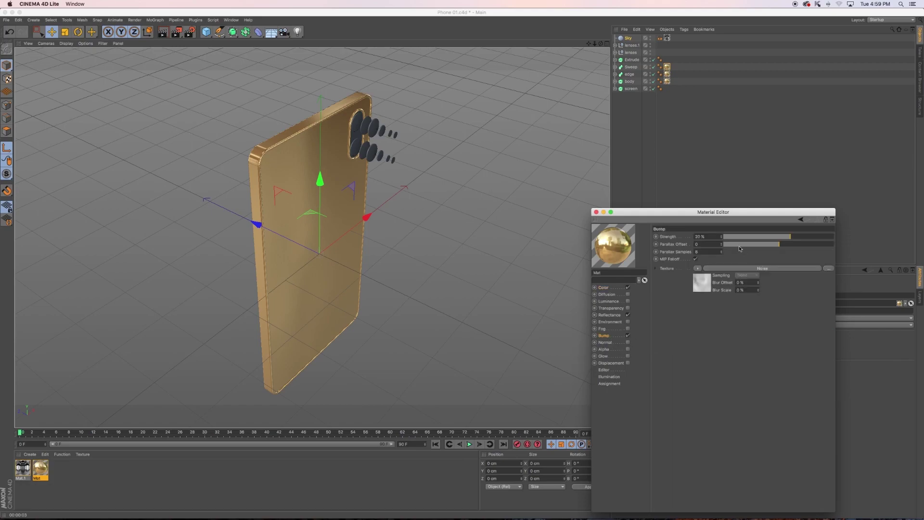
double_click(710, 236)
text(2)
key(Return)
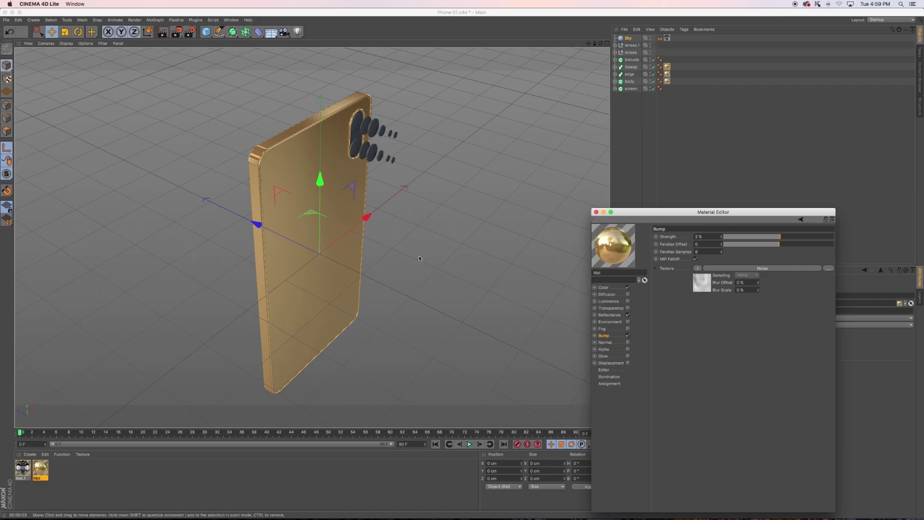
click(485, 262)
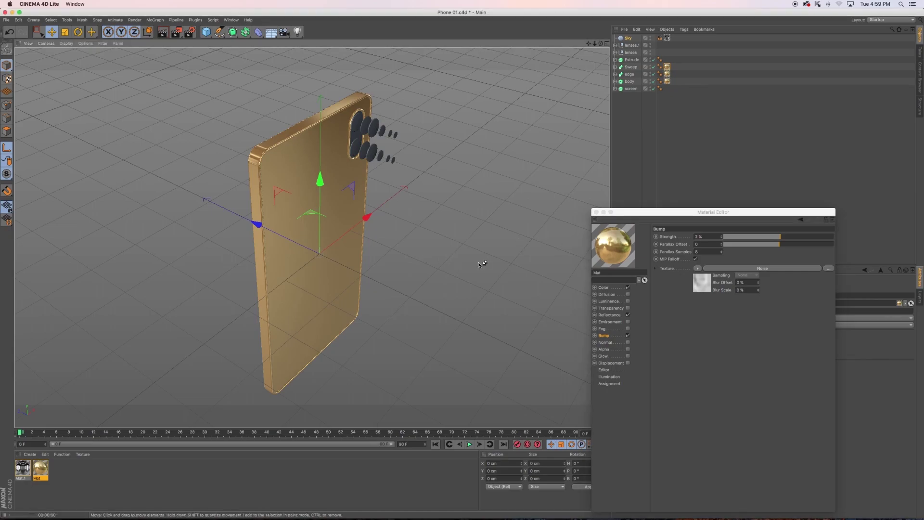
key(ctrl+r)
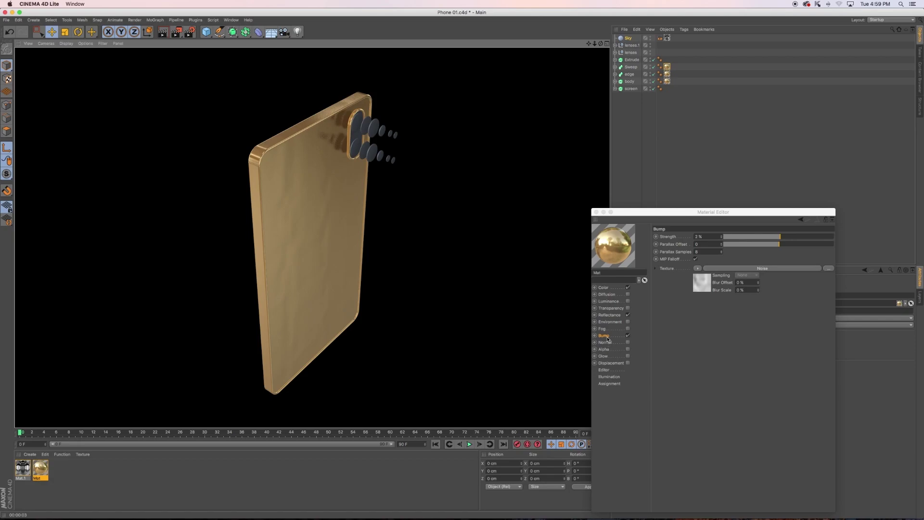
Set the bump noise global scale to 50% and render a preview
click(701, 275)
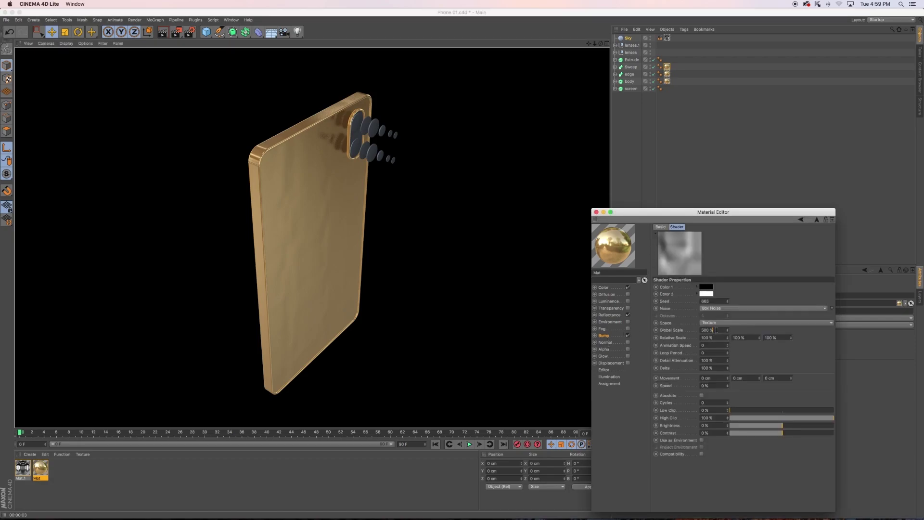
double_click(715, 330)
text(50)
key(Return)
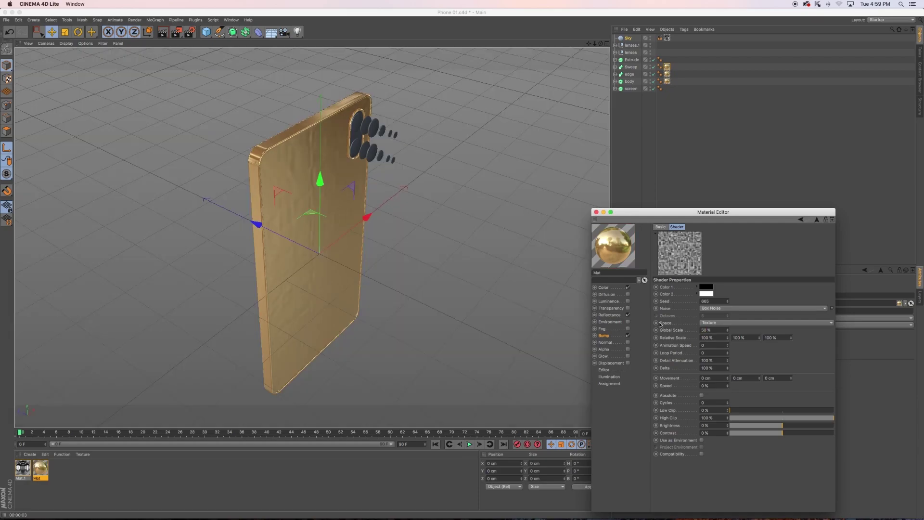
key(ctrl+r)
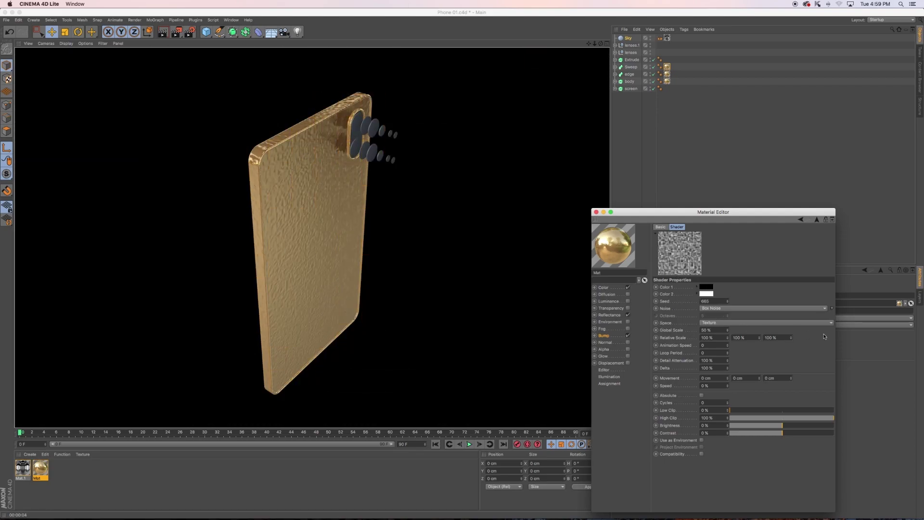
Try Fire, then settle on Hama noise at 500% global scale and re-render
click(832, 309)
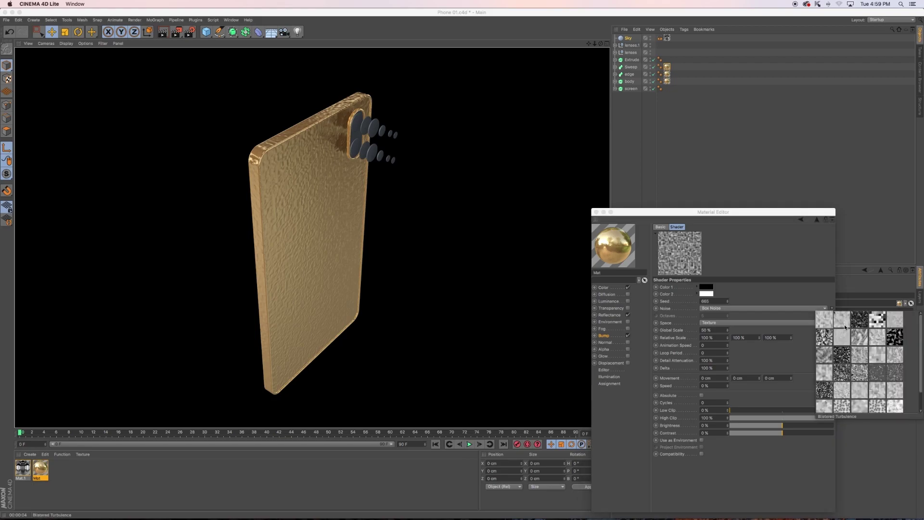
click(894, 338)
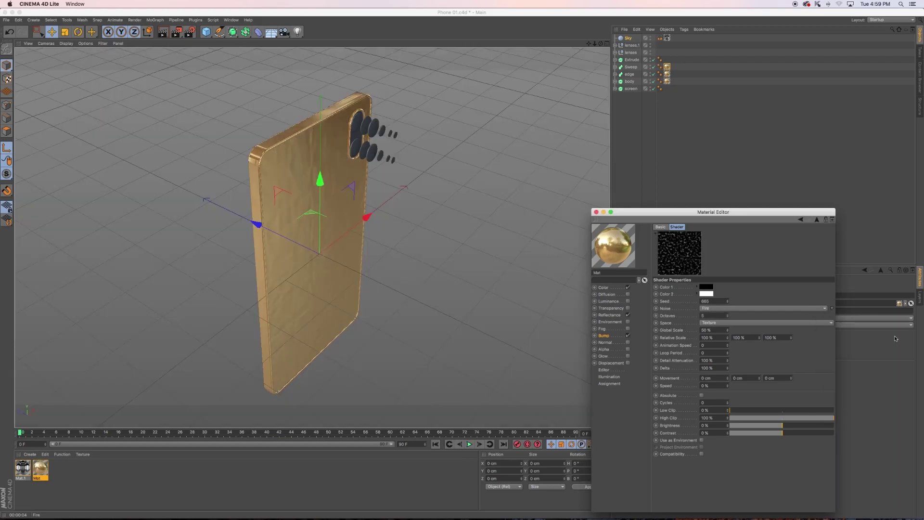
click(832, 308)
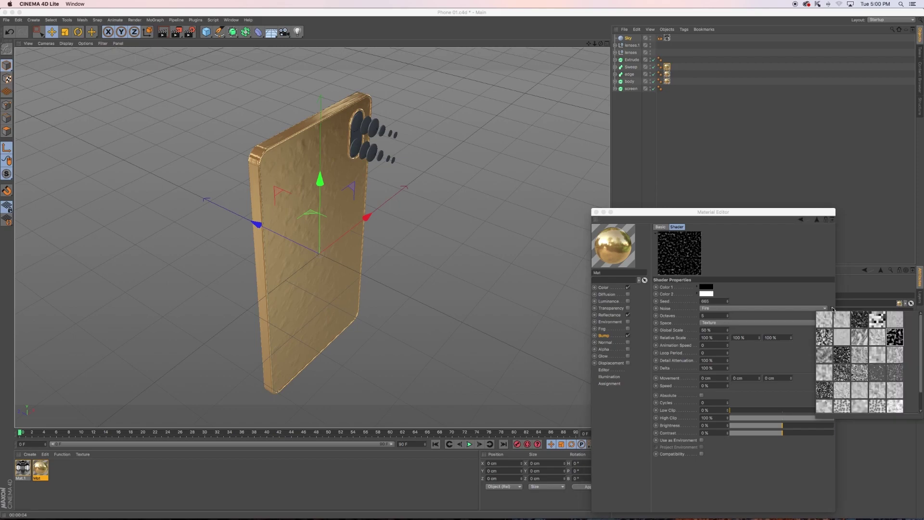
click(841, 356)
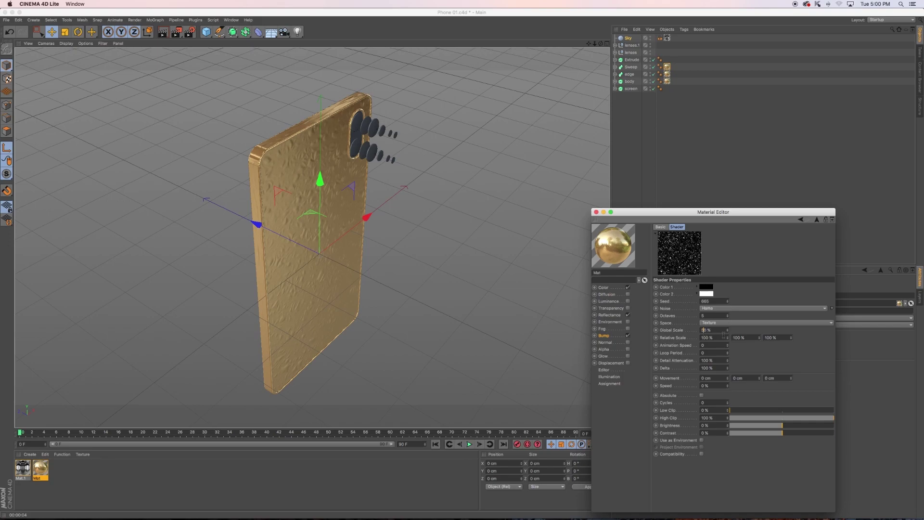
text(0)
key(Return)
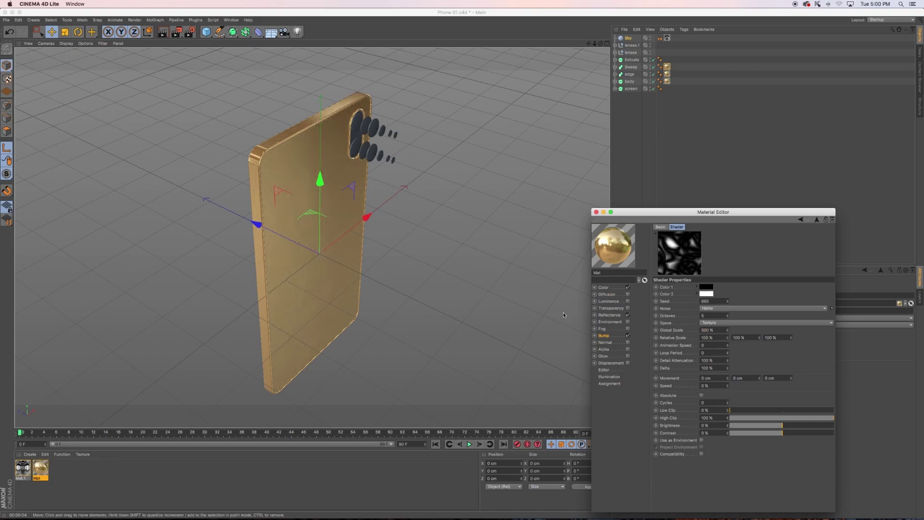
click(330, 287)
key(ctrl+r)
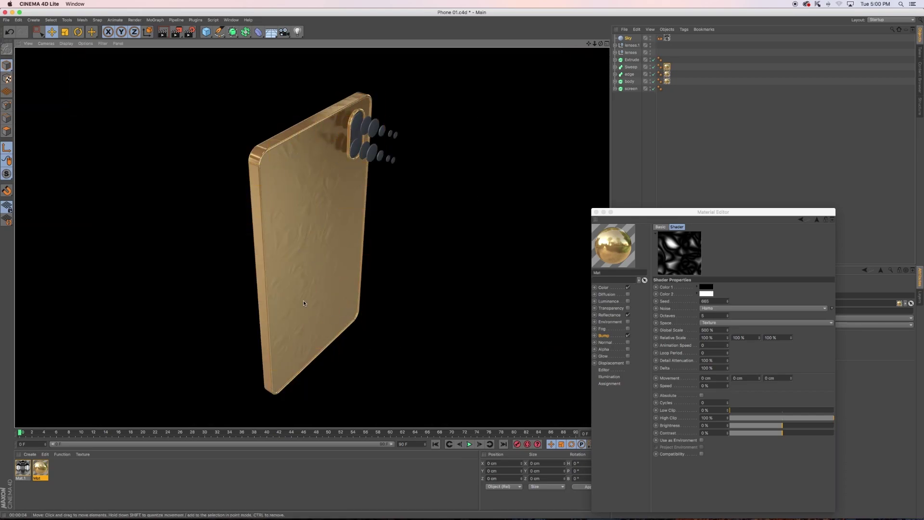
mouse_move(296, 308)
alt+mouse_down()
mouse_move(530, 294)
mouse_move(576, 277)
mouse_move(322, 199)
alt+mouse_up()
Create a new material Mat.2, drop it on the phone screen, and open its settings
click(595, 212)
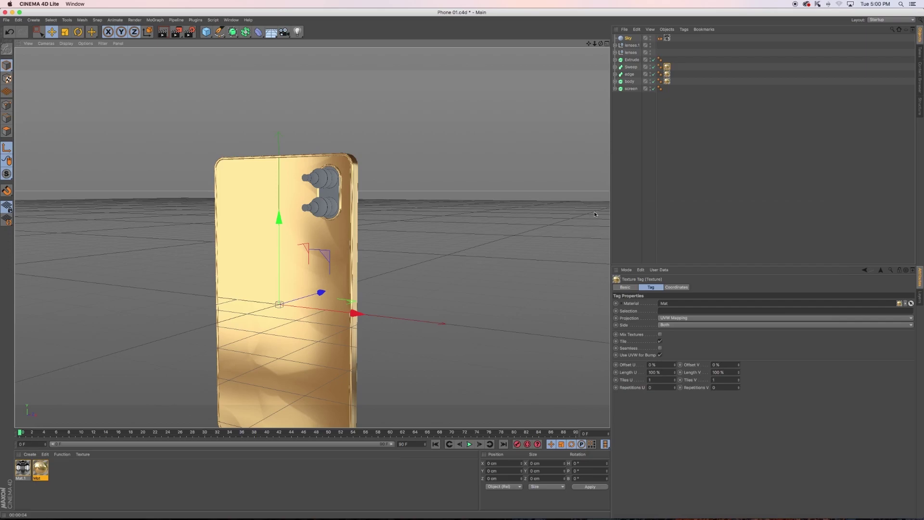
double_click(93, 492)
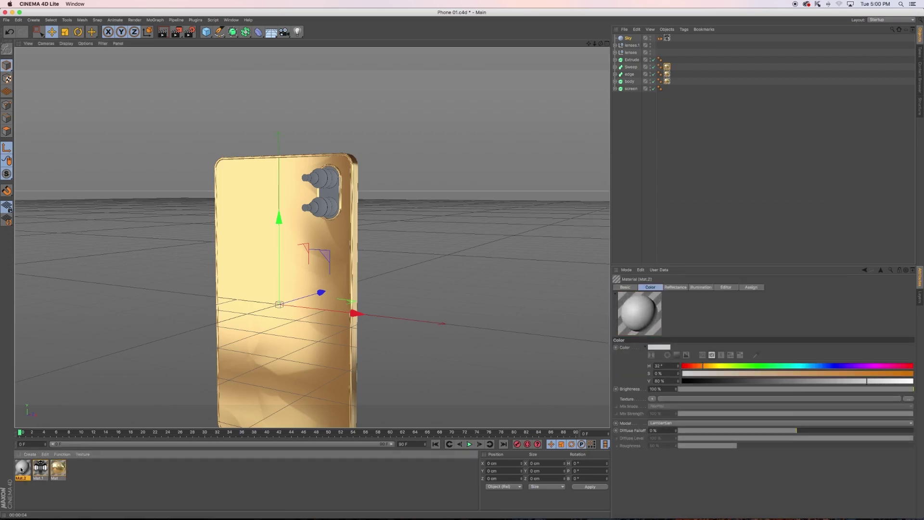
mouse_move(406, 254)
alt+mouse_down()
mouse_move(280, 253)
mouse_move(72, 398)
alt+mouse_up()
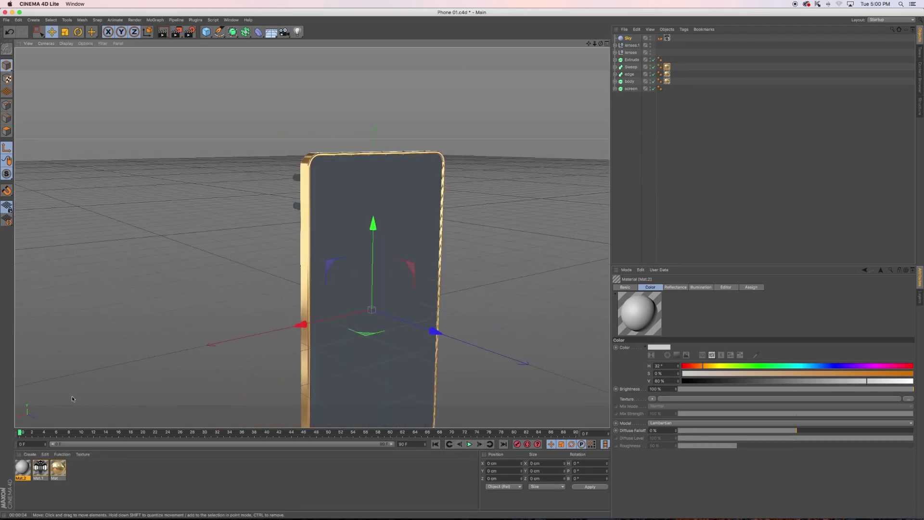
mouse_move(22, 467)
mouse_down()
mouse_move(337, 371)
mouse_move(386, 252)
mouse_up()
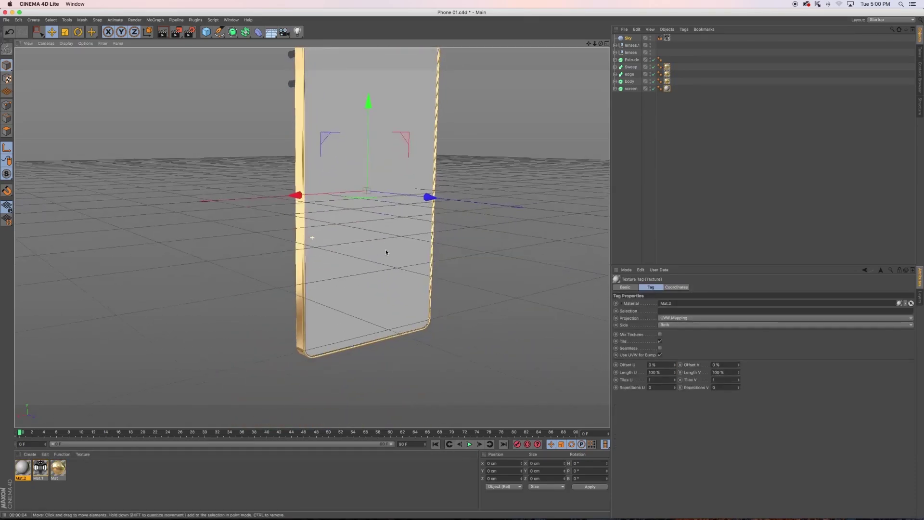
double_click(27, 467)
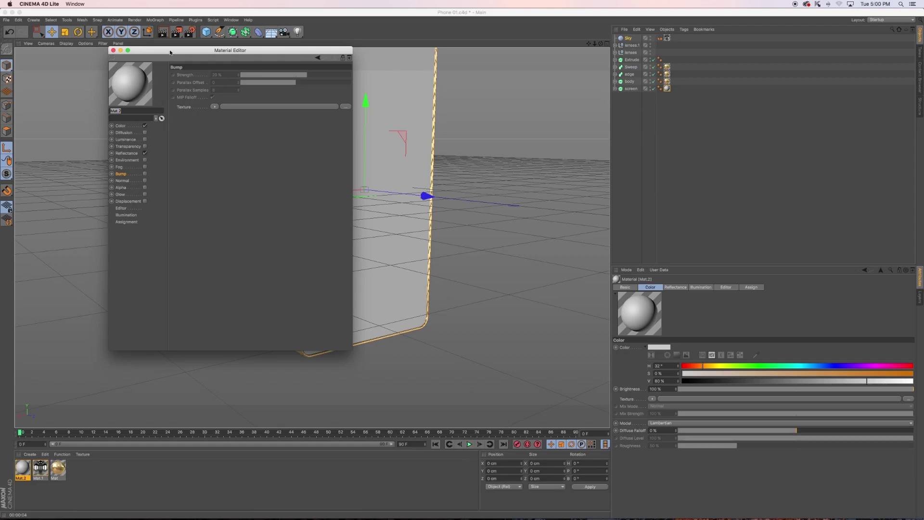
Make Mat.2's colour near black and replace Default Specular with a Beckmann reflection layer
drag(170, 52, 543, 125)
click(499, 200)
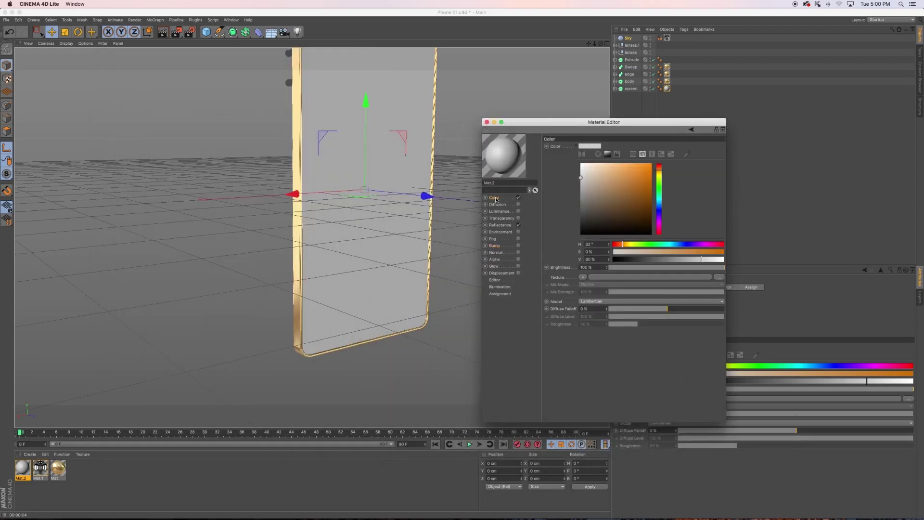
drag(581, 204, 584, 231)
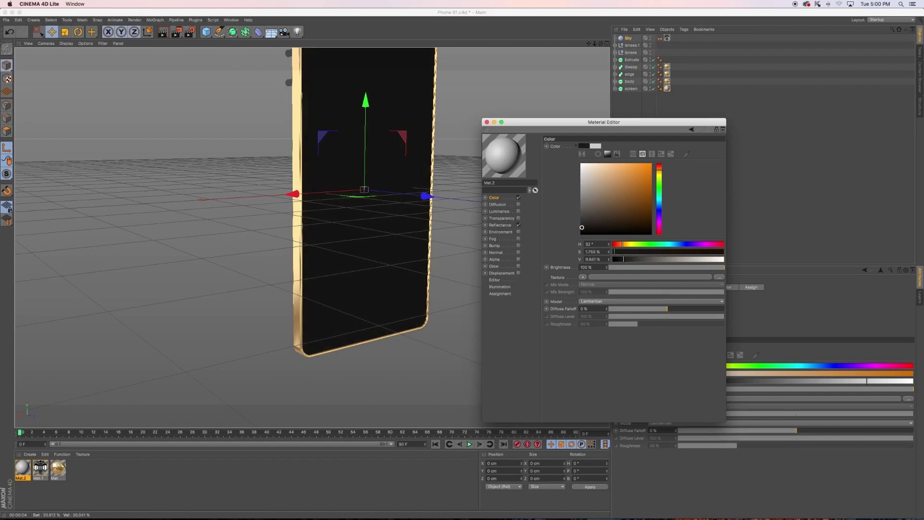
click(500, 224)
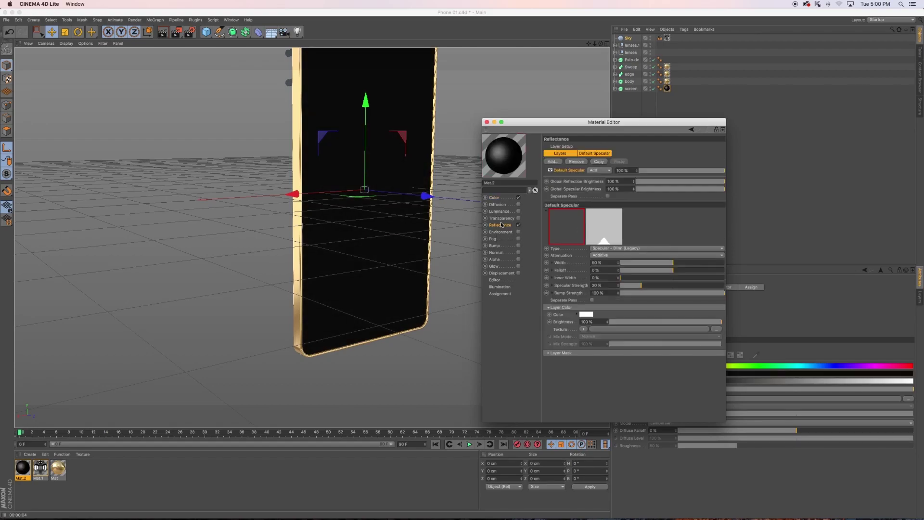
click(577, 162)
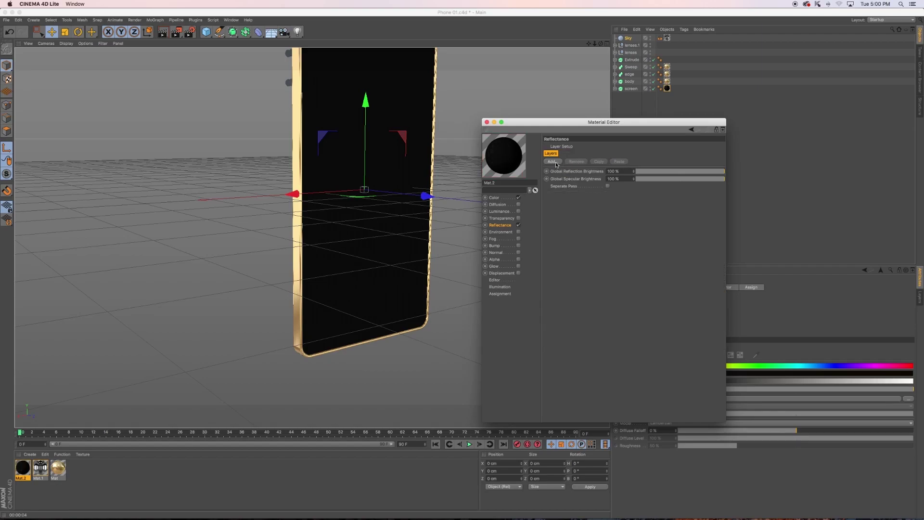
click(556, 162)
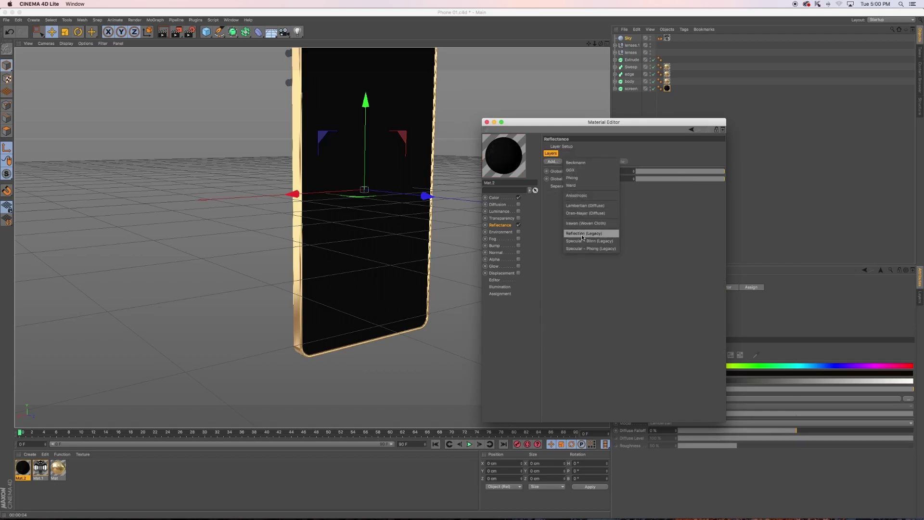
click(575, 162)
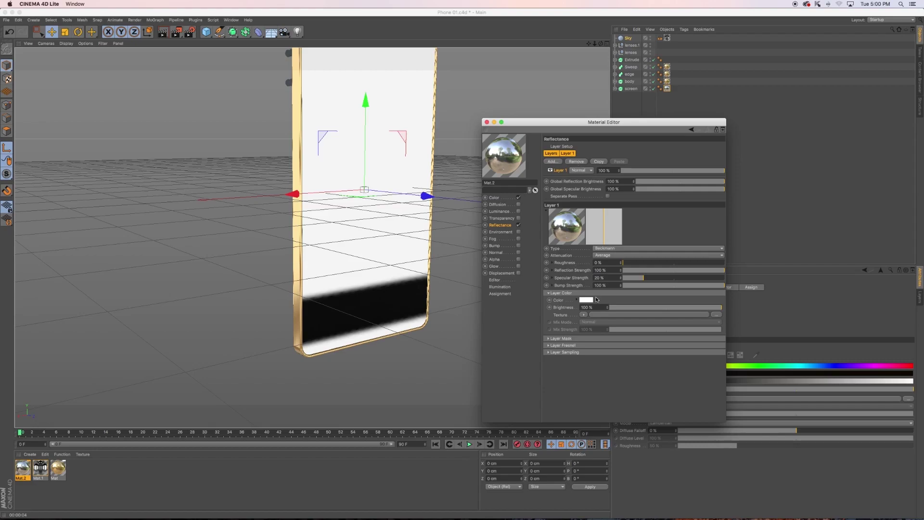
Set the Beckmann layer's Fresnel to Dielectric with the PET preset, then close the editor
click(568, 345)
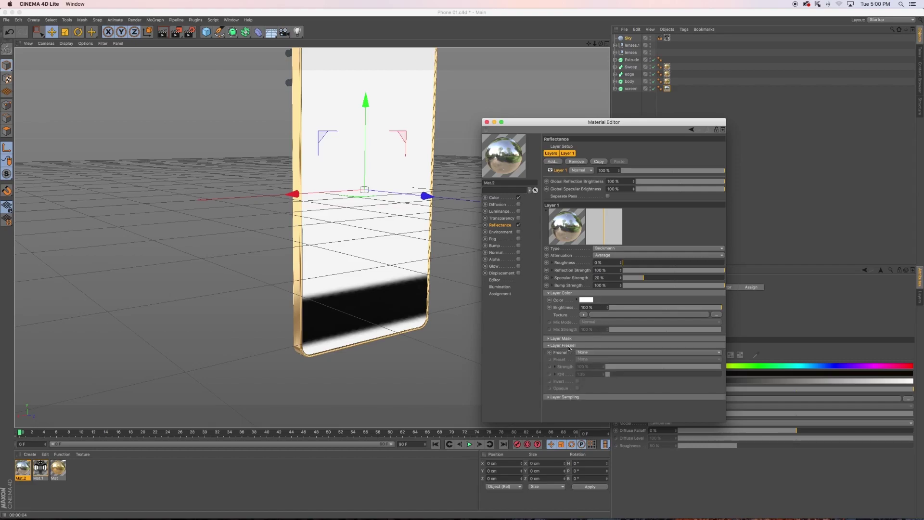
click(595, 354)
click(596, 368)
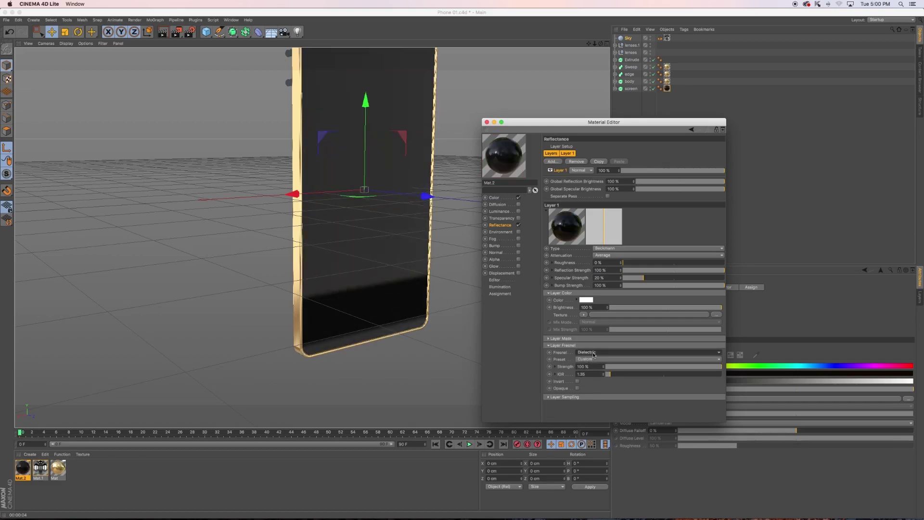
click(592, 360)
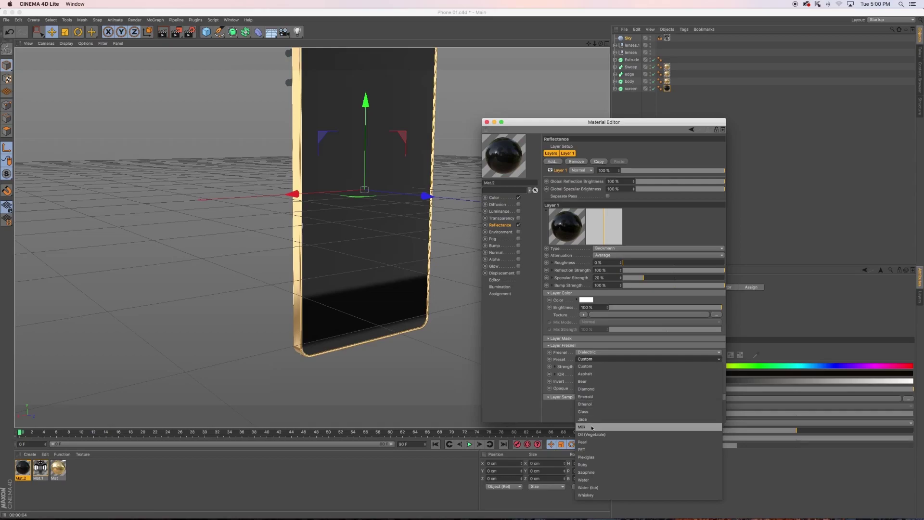
click(588, 450)
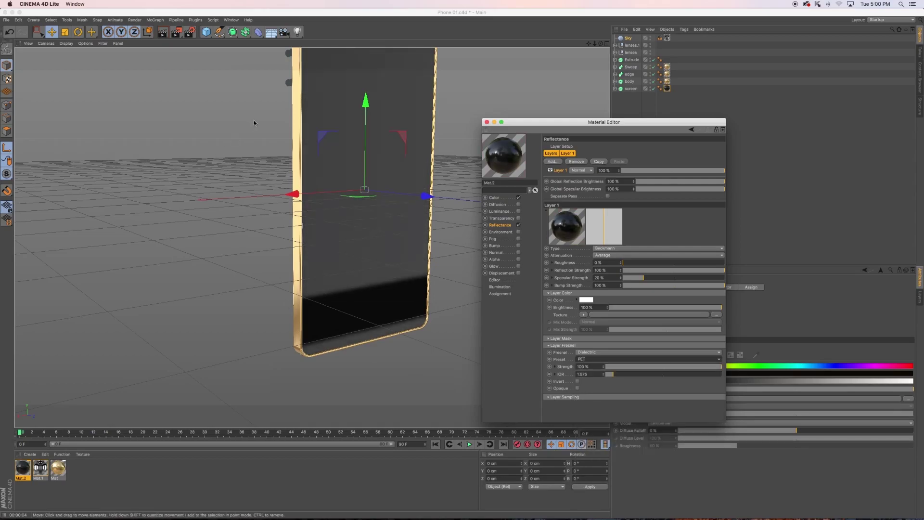
click(486, 122)
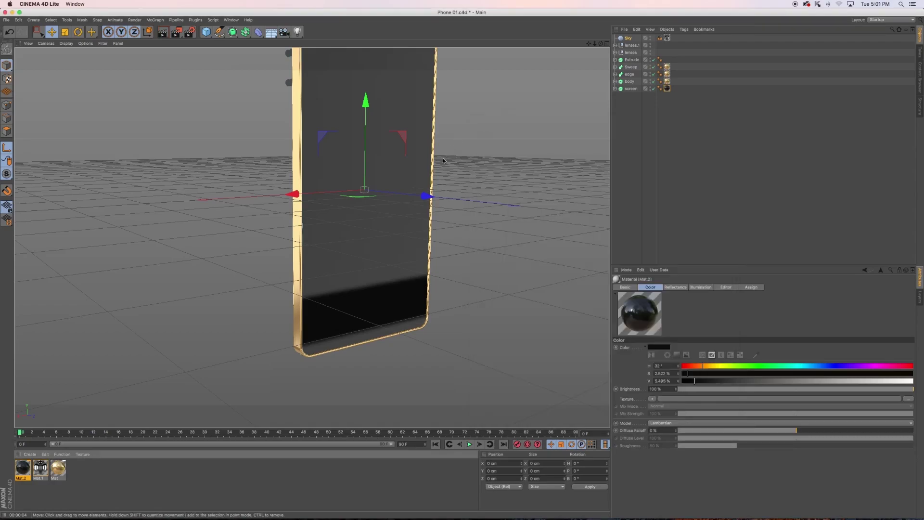
Render the phone from several angles to check the black screen, then return to its back
alt+right_drag(443, 161, 354, 255)
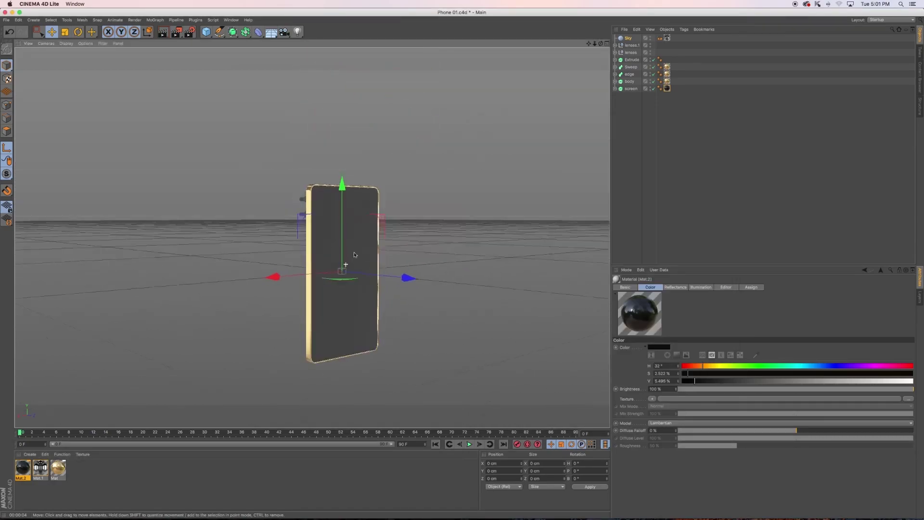
alt+drag(354, 254, 343, 226)
key(super+r)
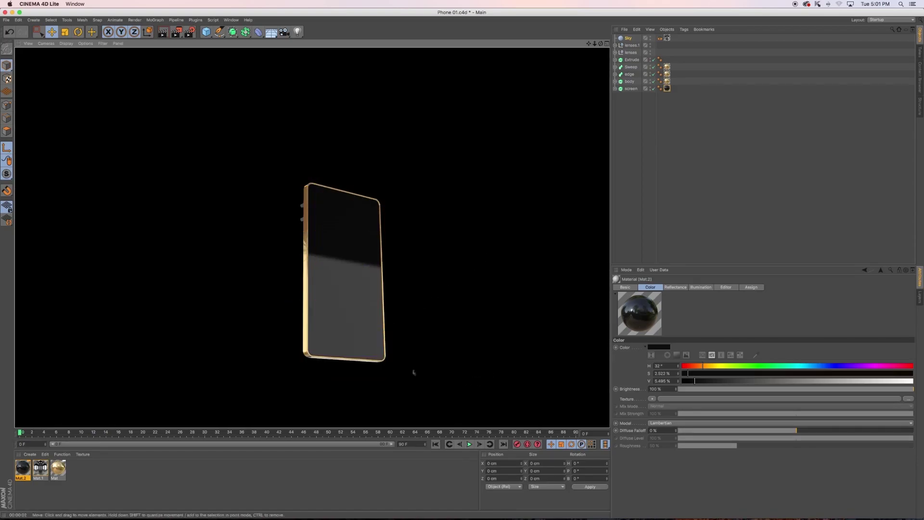
alt+drag(322, 285, 341, 319)
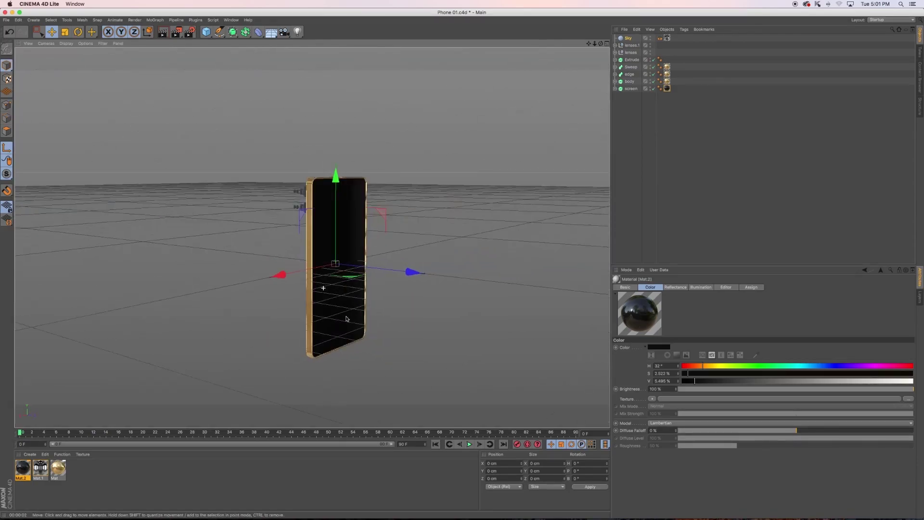
key(super+r)
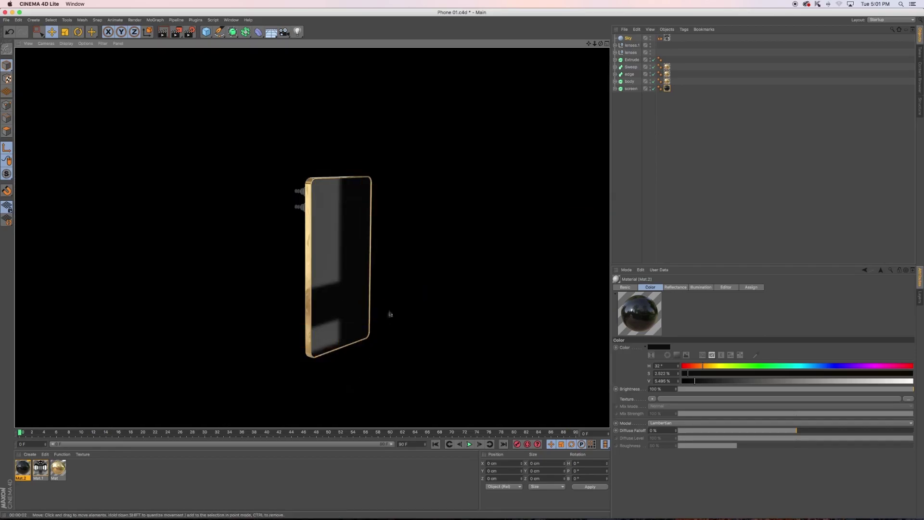
alt+right_drag(342, 284, 426, 297)
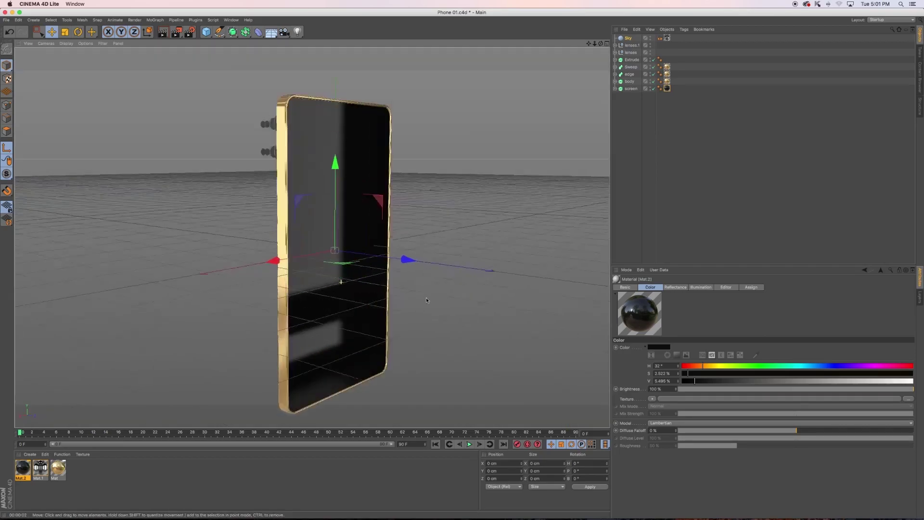
alt+drag(426, 300, 388, 301)
key(super+r)
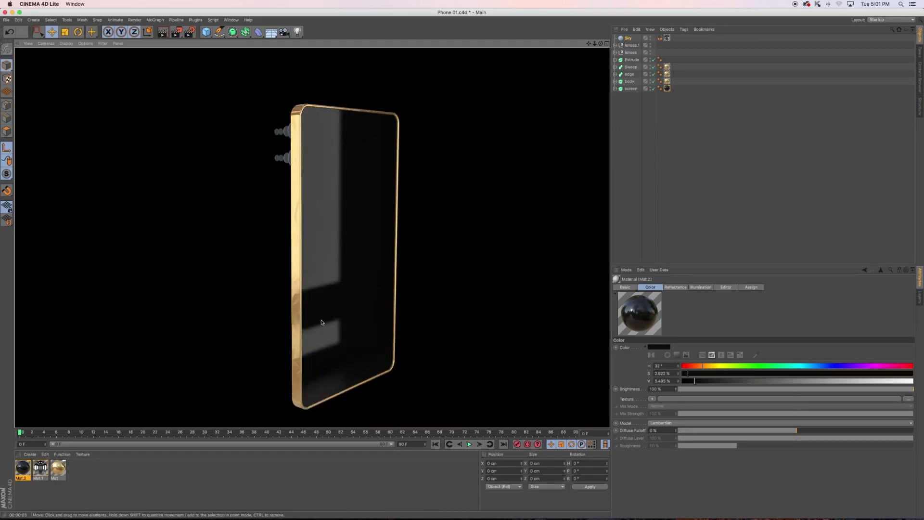
alt+drag(306, 309, 394, 302)
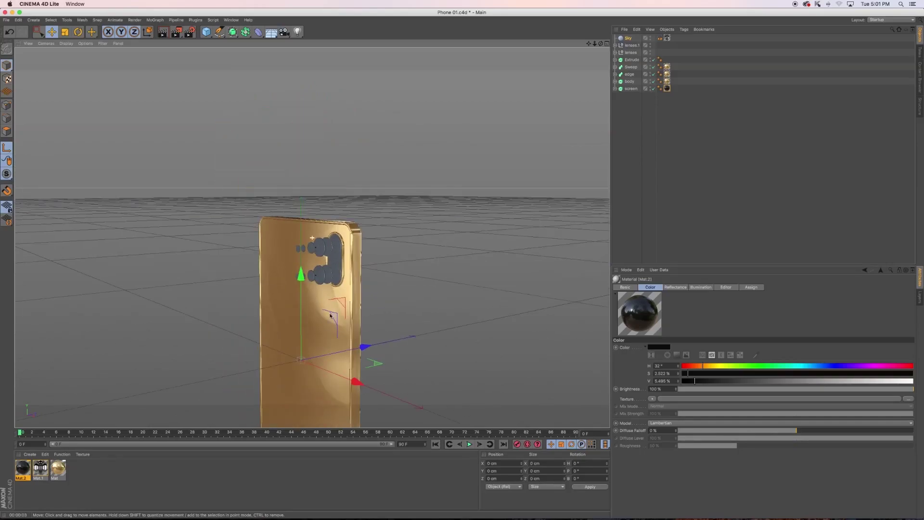
Raise Mat.2's reflectance roughness to 1%
double_click(24, 472)
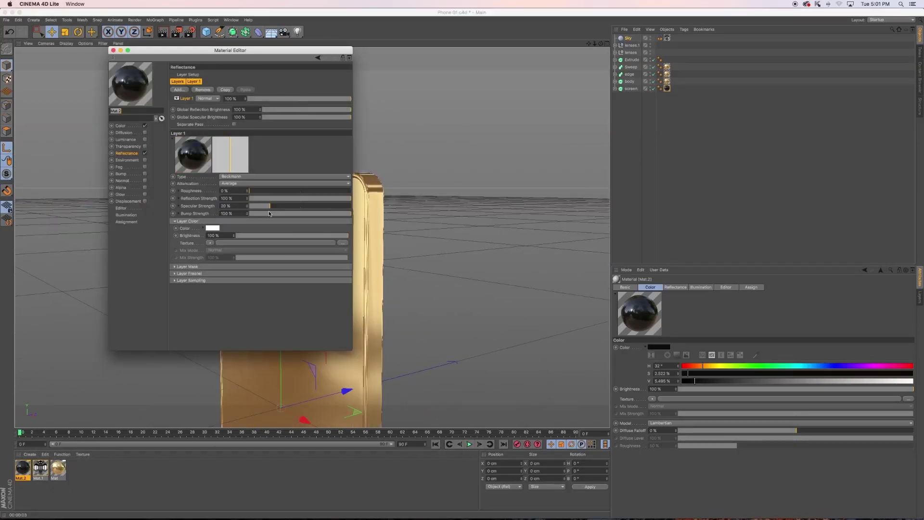
mouse_move(237, 55)
mouse_down()
mouse_move(333, 85)
mouse_move(527, 93)
mouse_up()
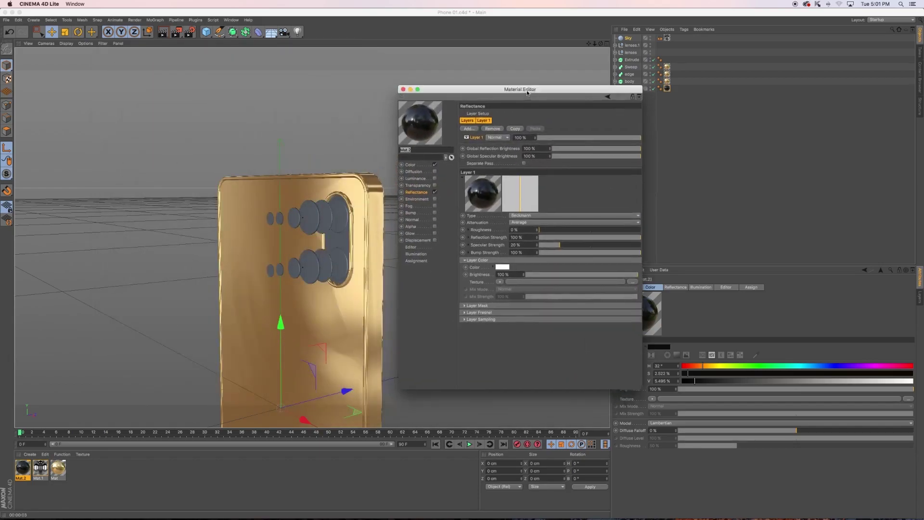
click(541, 232)
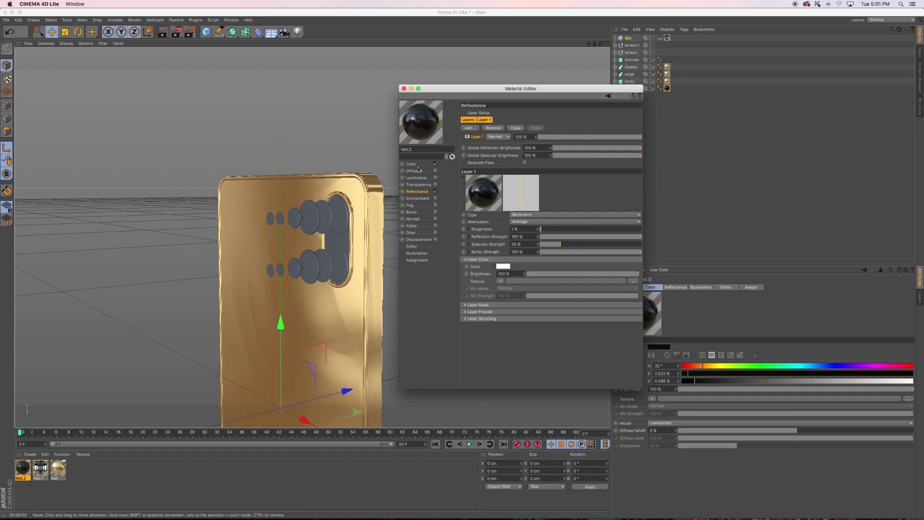
click(122, 492)
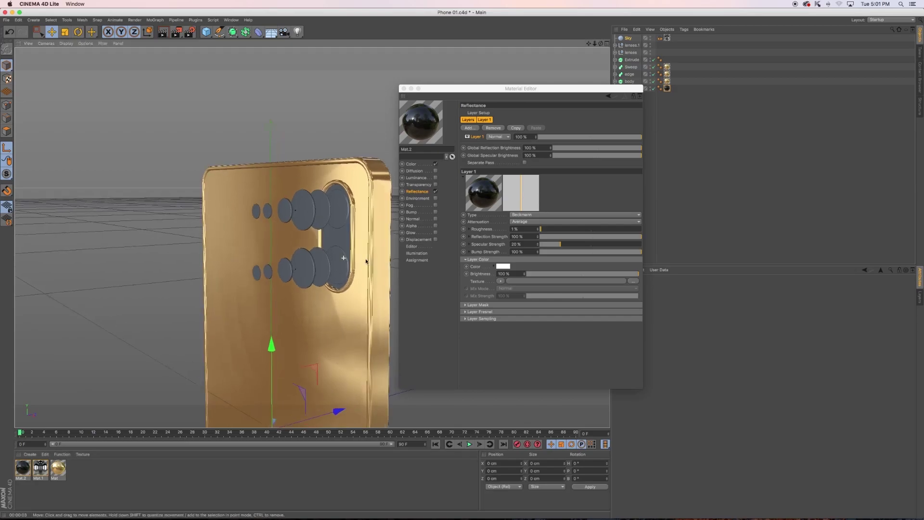
Apply Mat.2 to both camera lenses in the oval housing and close the Material Editor
alt+drag(341, 264, 169, 414)
scroll(169, 413, up, 5)
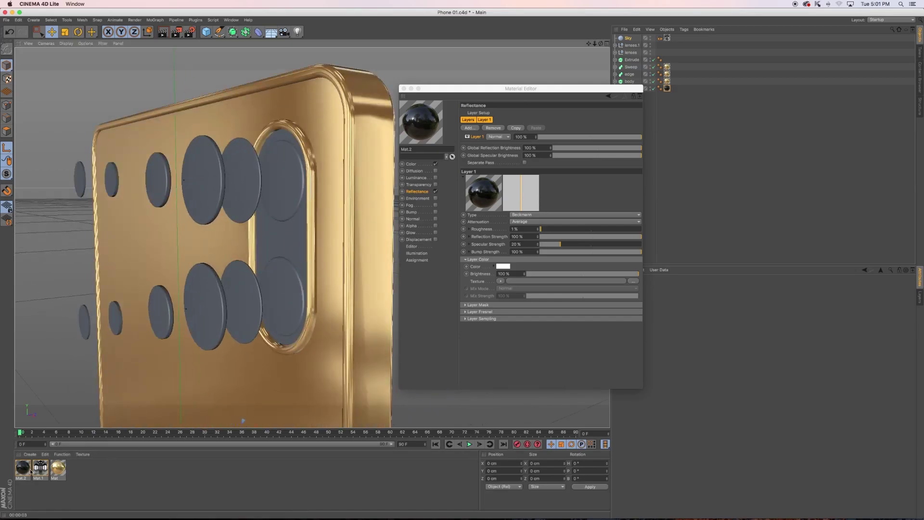
drag(22, 467, 280, 247)
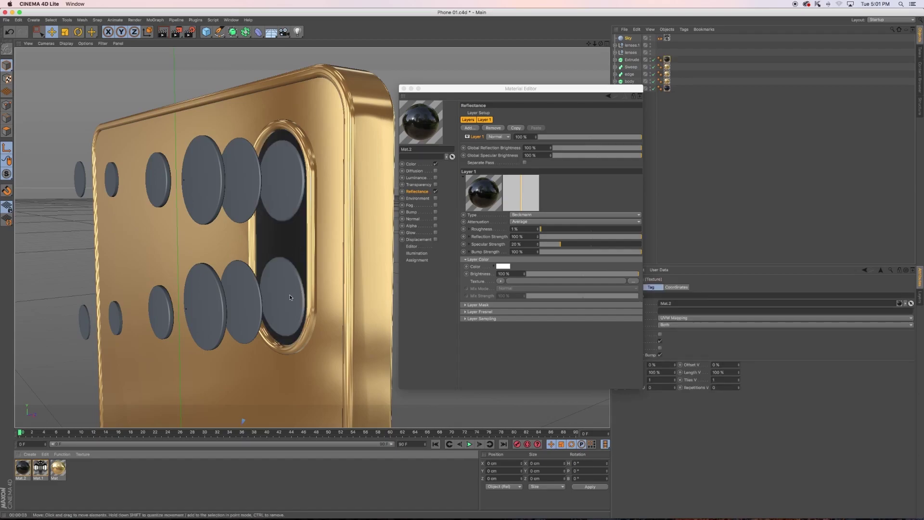
mouse_move(23, 467)
mouse_down()
mouse_move(262, 323)
mouse_move(283, 294)
mouse_up()
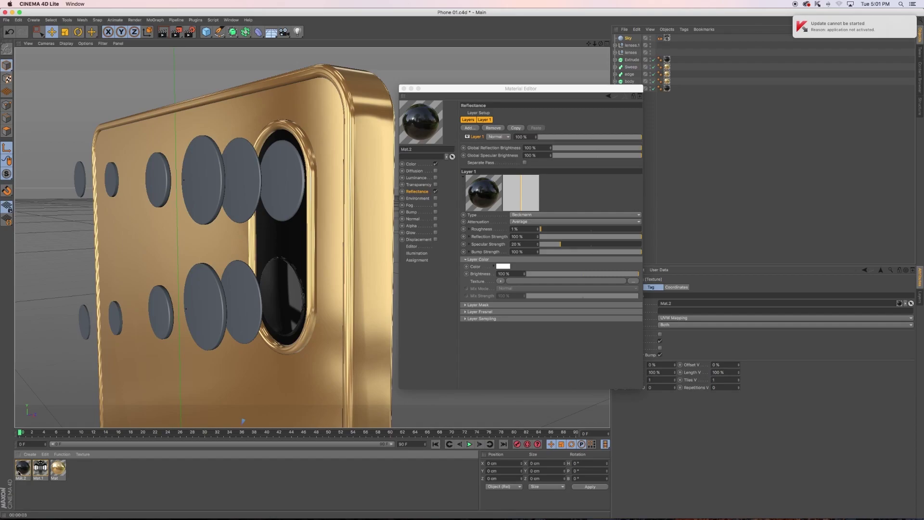
drag(19, 473, 279, 198)
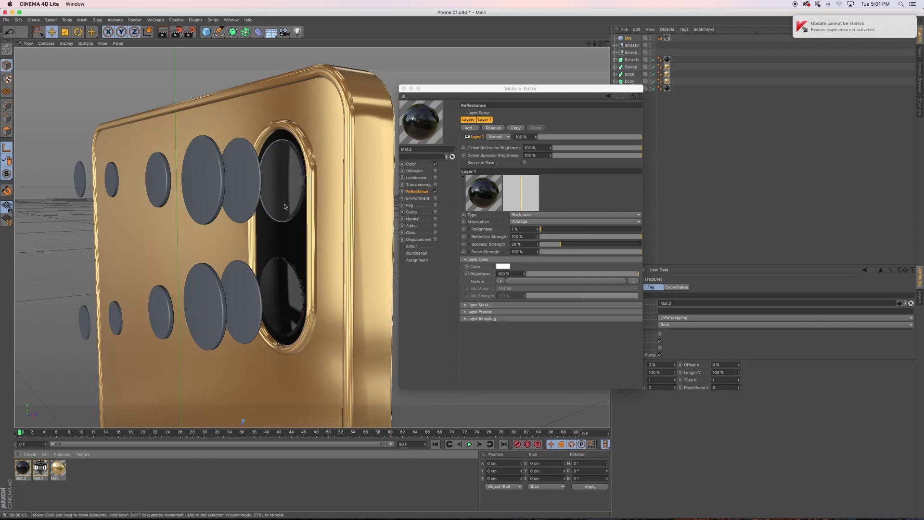
click(404, 88)
scroll(368, 219, down, 5)
alt+drag(367, 219, 370, 222)
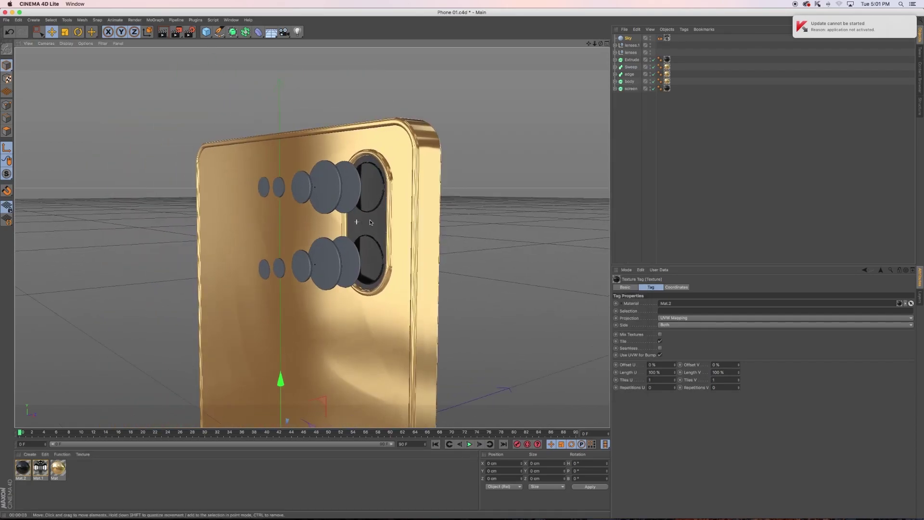
Render a viewport preview of the gold back, then create a new material Mat.3
key(ctrl+r)
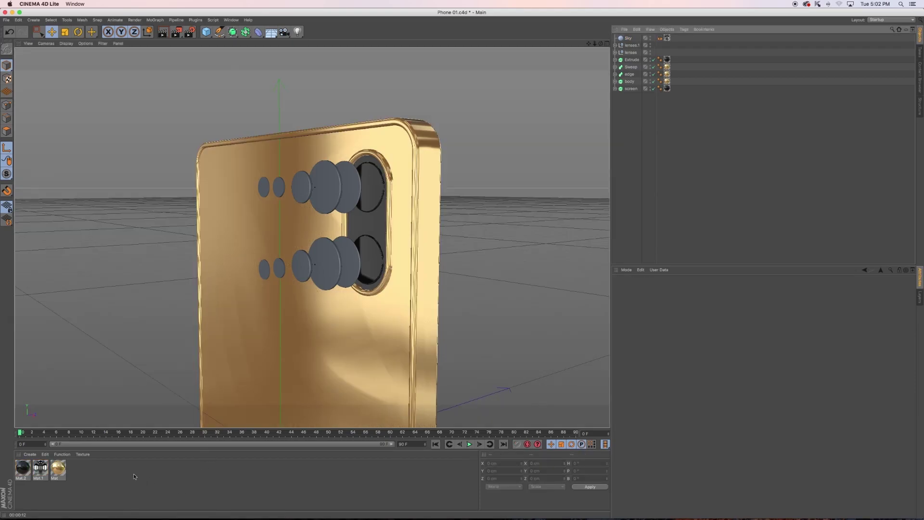
double_click(122, 471)
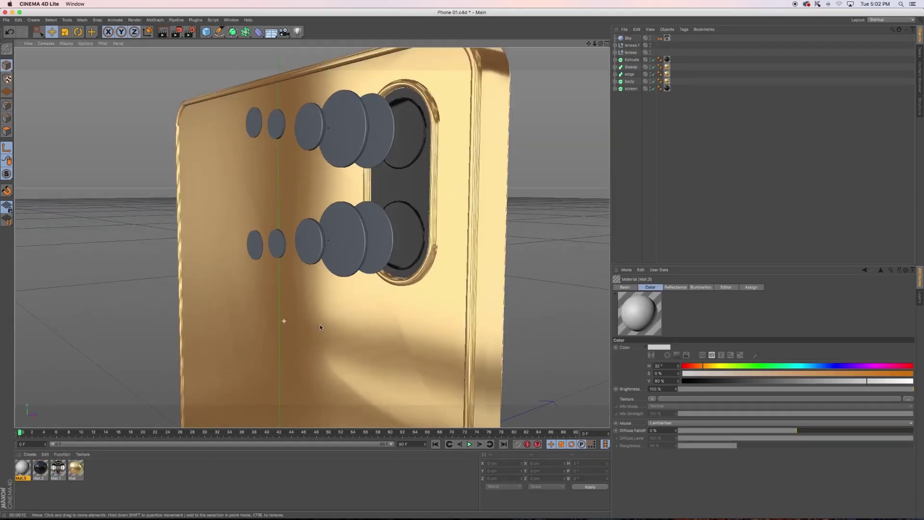
Apply Mat.3 to the large lens covers on the phone's back
scroll(319, 337, up, 5)
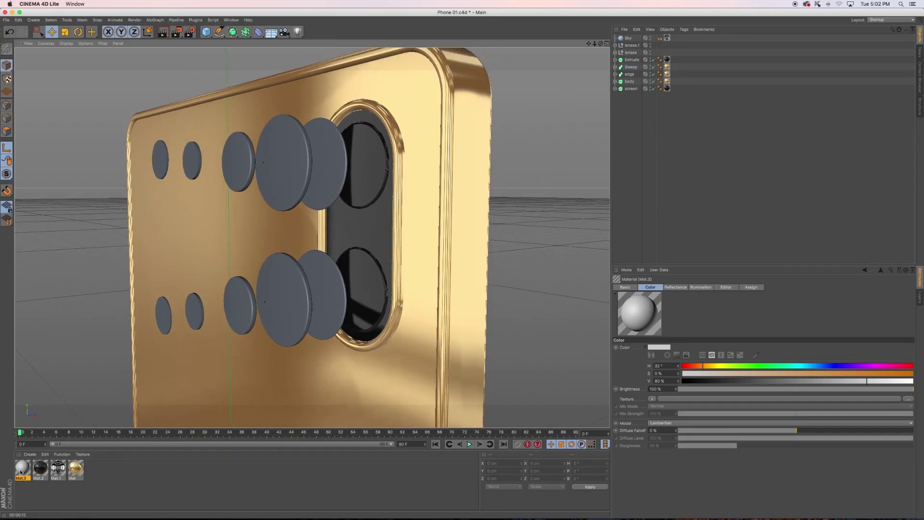
drag(20, 473, 324, 296)
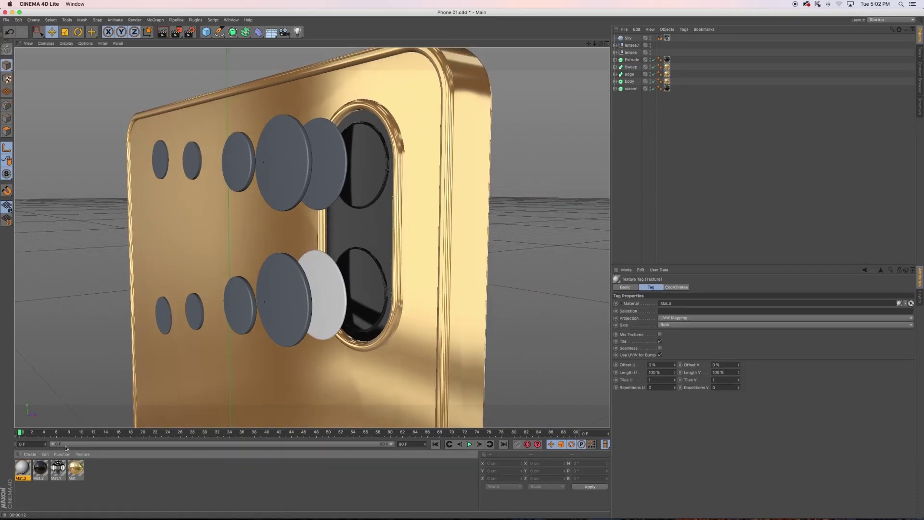
mouse_move(25, 471)
mouse_down()
mouse_move(287, 257)
mouse_move(277, 179)
mouse_up()
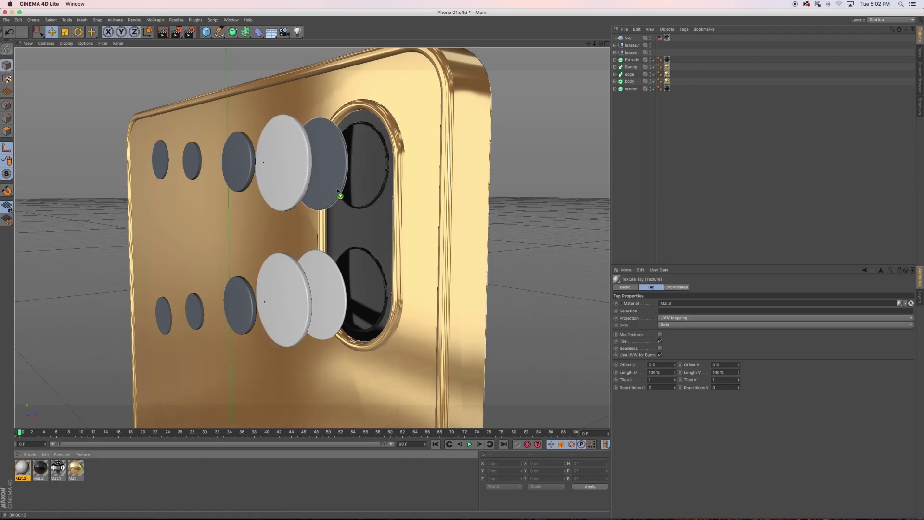
drag(24, 468, 337, 191)
Turn on Mat.3's Transparency channel and duplicate it as a second material
double_click(24, 474)
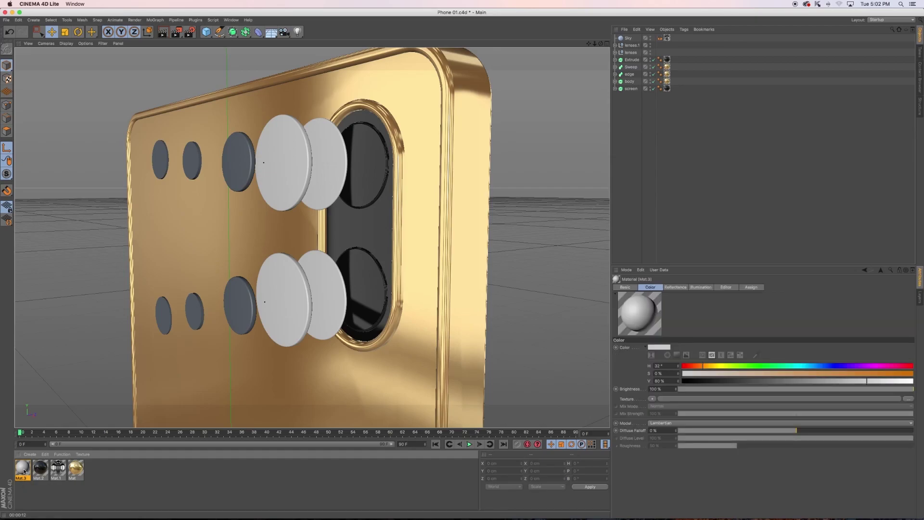
click(129, 146)
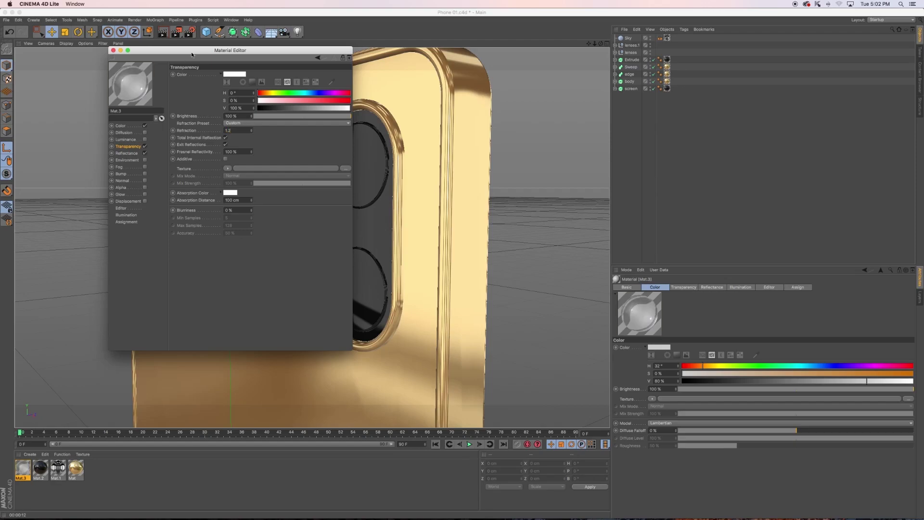
drag(191, 55, 621, 100)
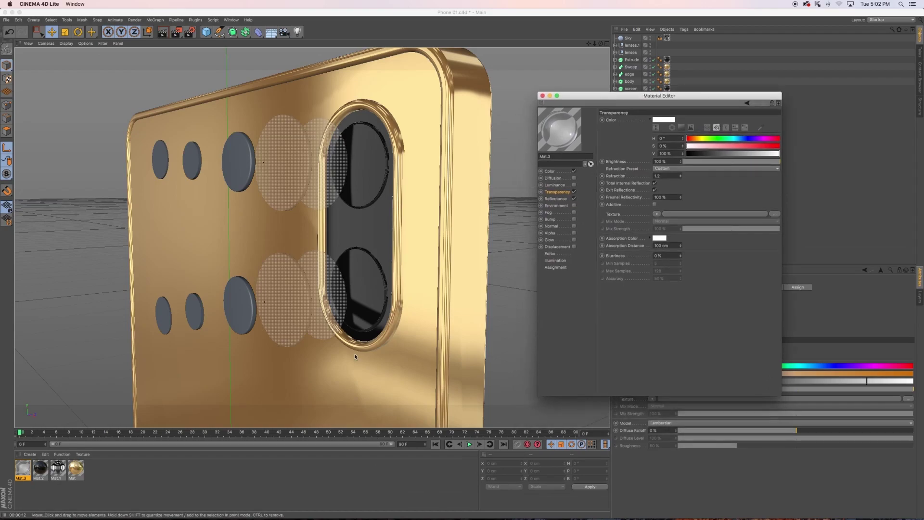
click(542, 96)
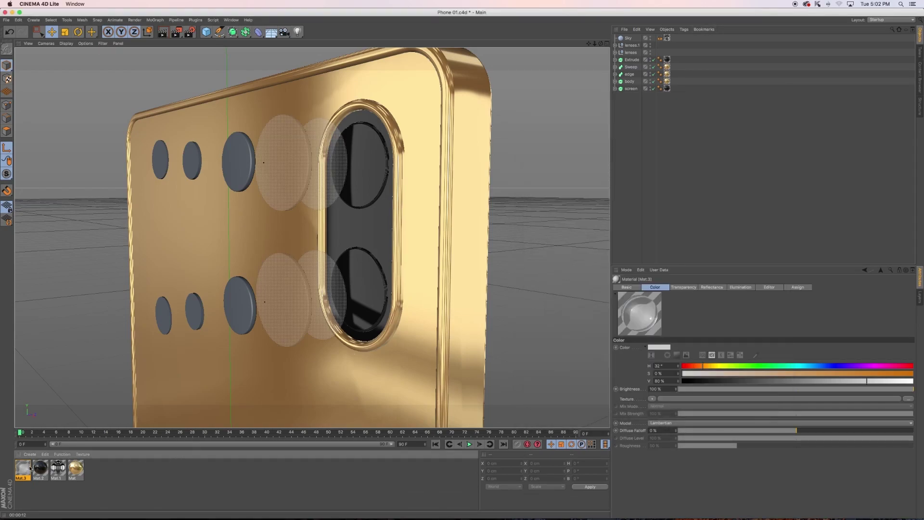
ctrl+drag(24, 468, 44, 474)
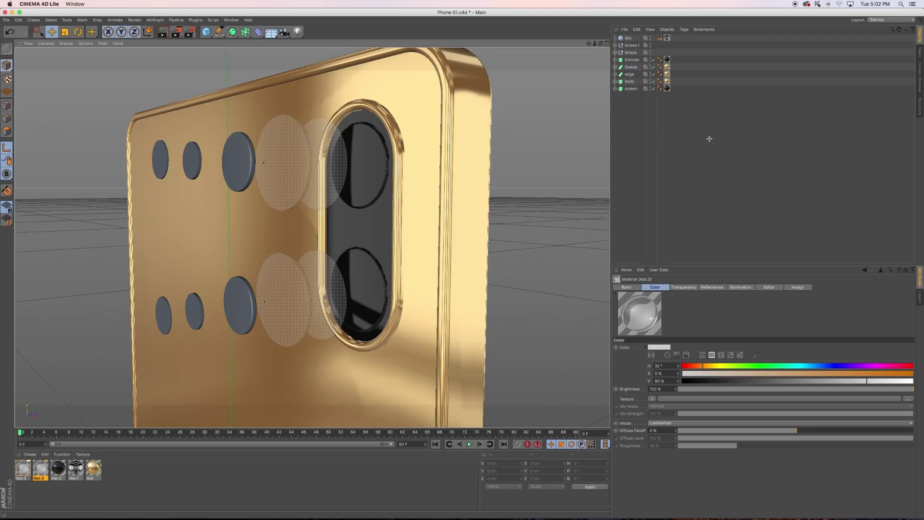
Expand the lenses group, check Cylinder.1's texture tag, and select the duplicated Mat.3
click(615, 52)
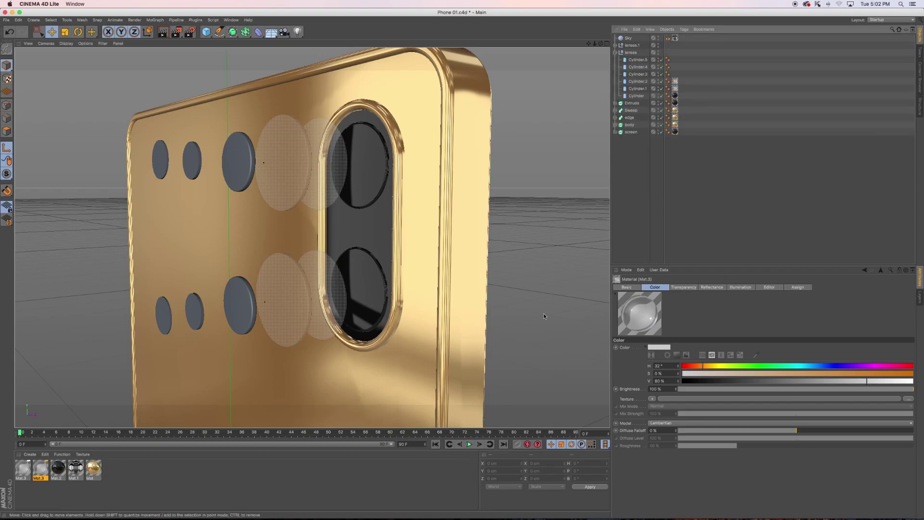
click(734, 83)
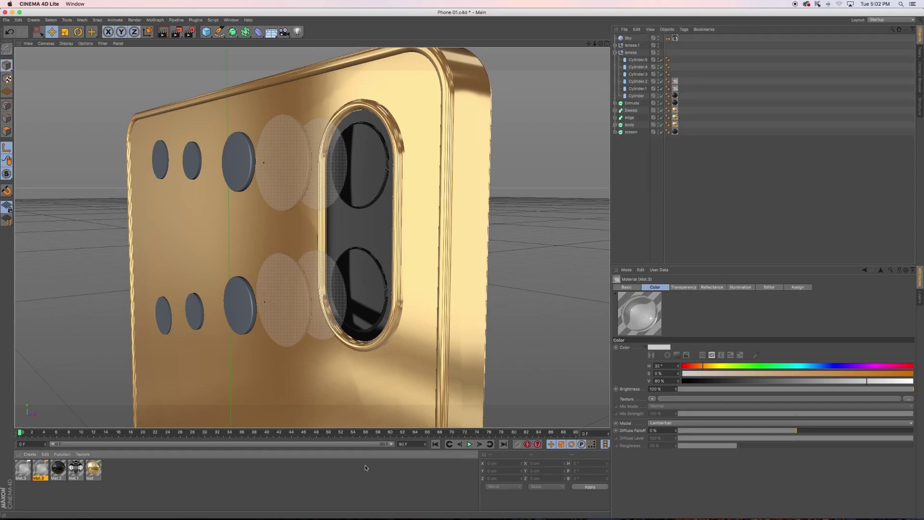
click(675, 88)
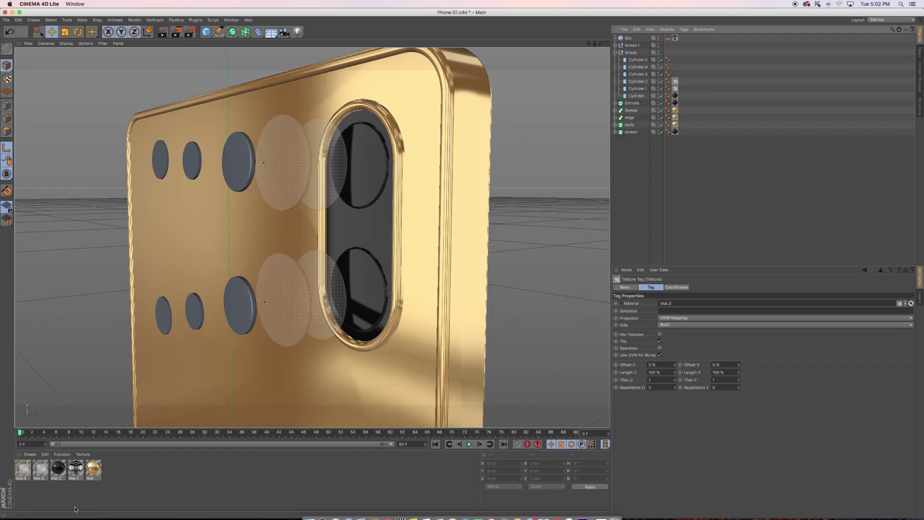
click(42, 469)
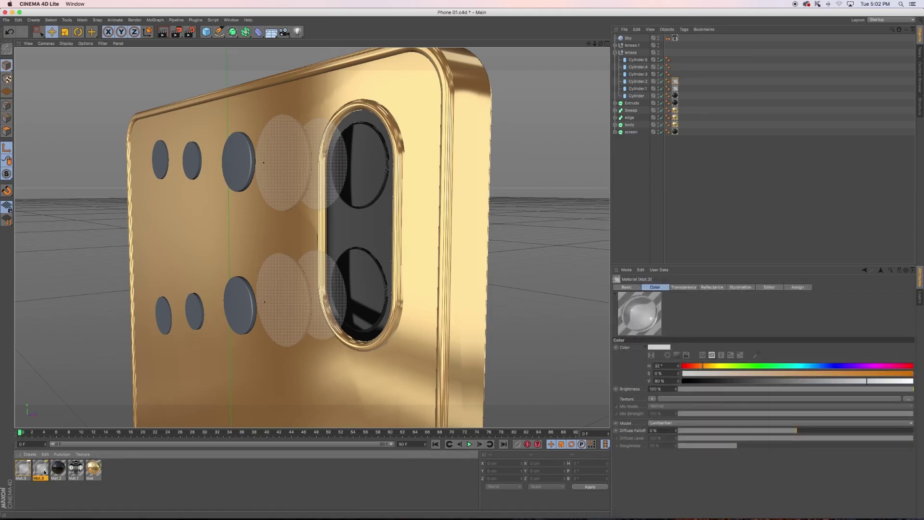
Apply the duplicated transparent Mat.3 to the upper large cover and the small lens covers
drag(44, 472, 238, 327)
drag(42, 479, 243, 173)
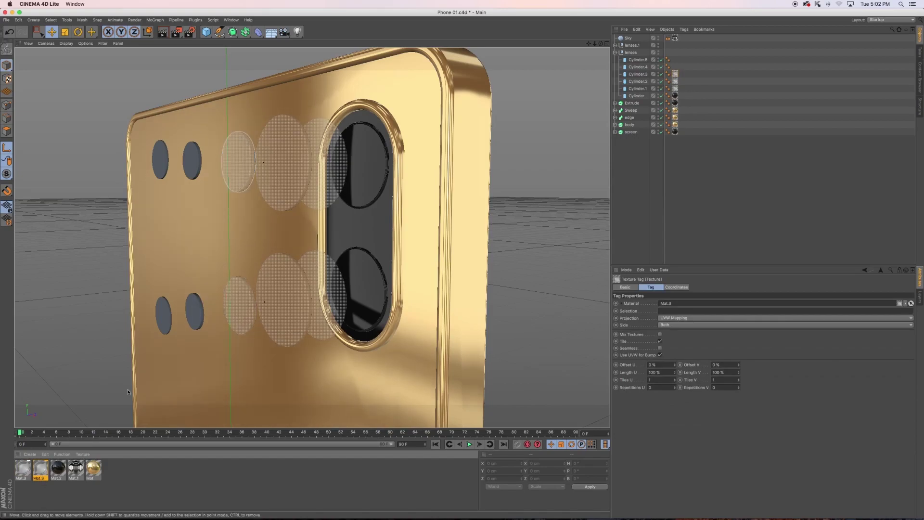
mouse_move(43, 470)
mouse_down()
mouse_move(147, 356)
mouse_move(163, 325)
mouse_move(193, 322)
mouse_up()
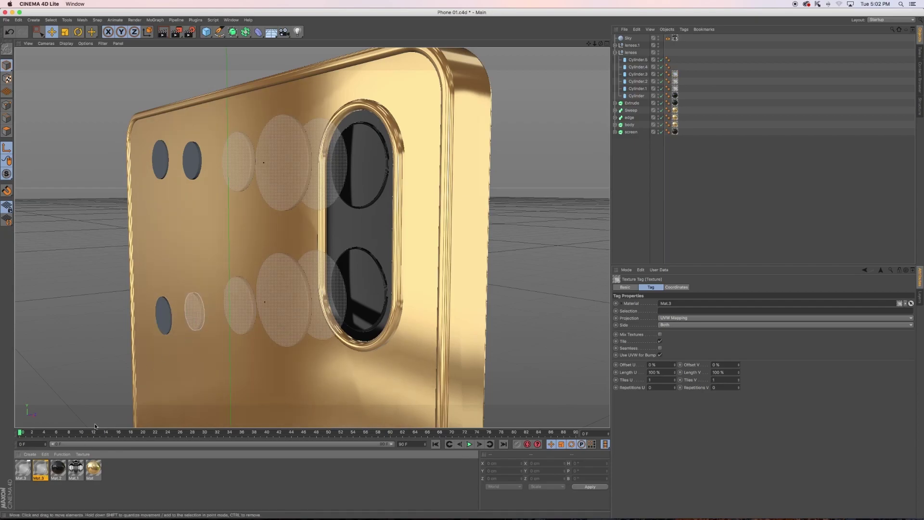
drag(45, 470, 190, 164)
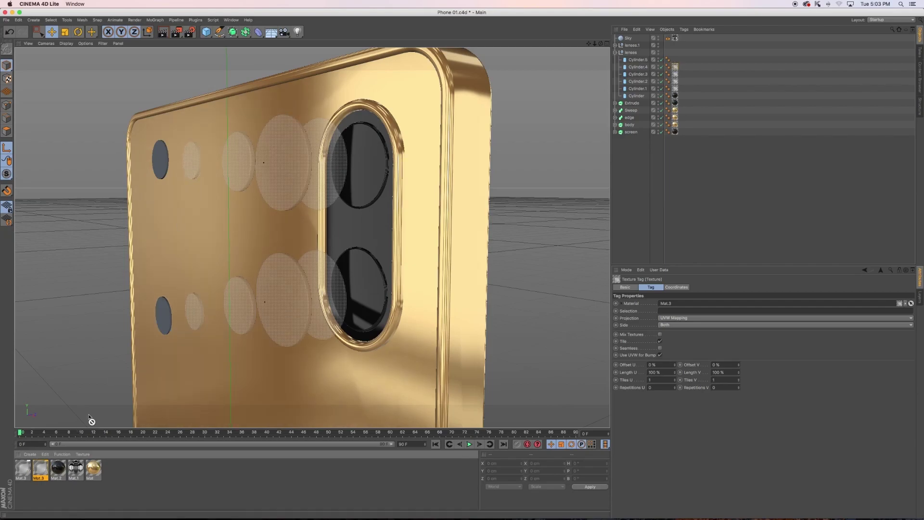
drag(41, 467, 163, 315)
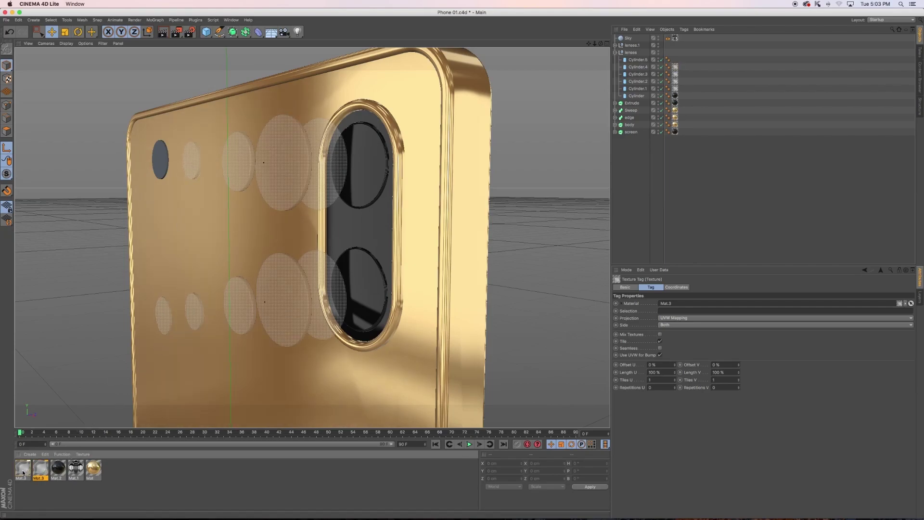
drag(22, 473, 160, 159)
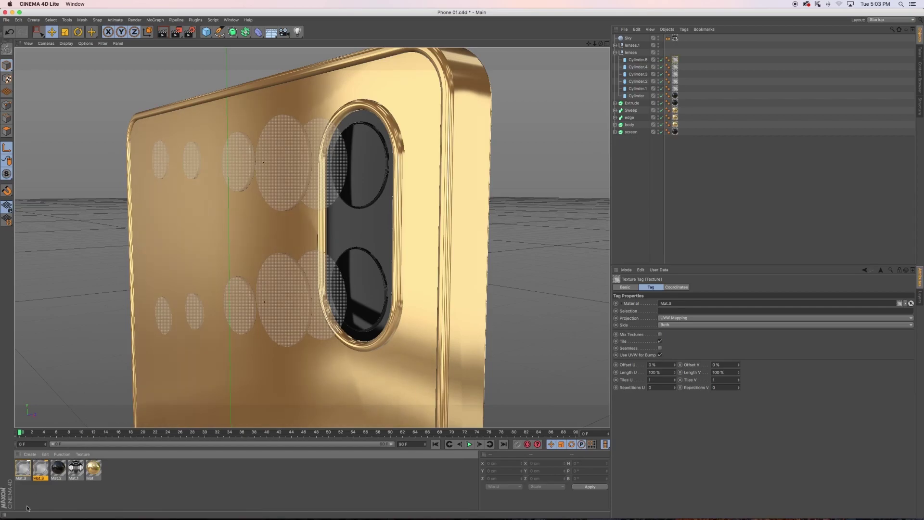
Tint Mat.3's transparency colour pale cyan, hue 192°, trying saturation around 17%
double_click(42, 476)
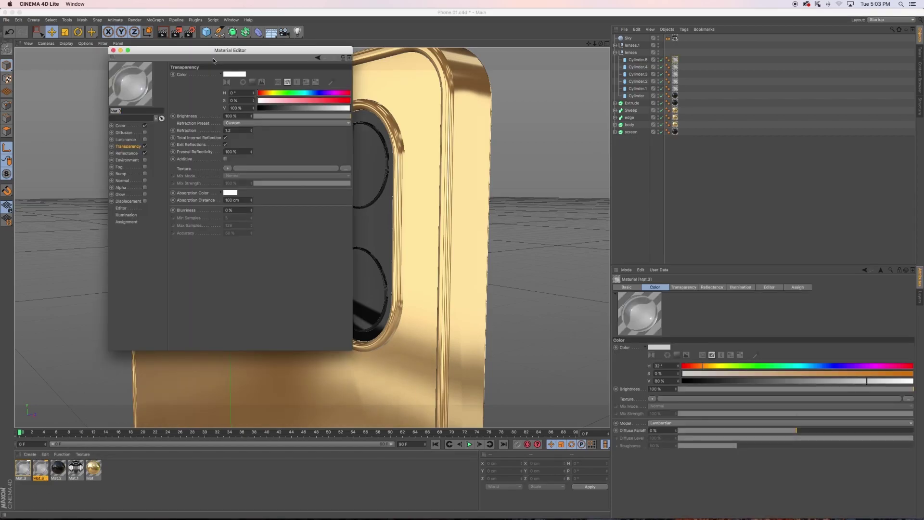
drag(210, 54, 514, 144)
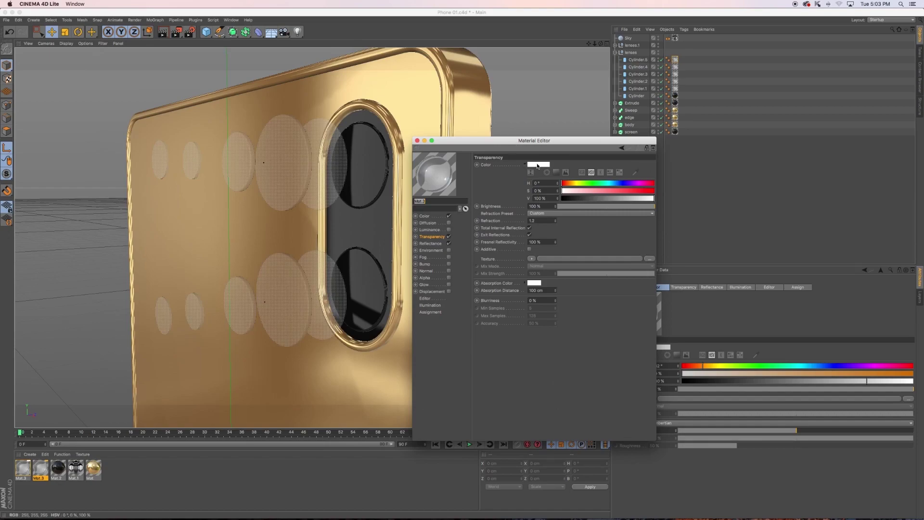
click(577, 185)
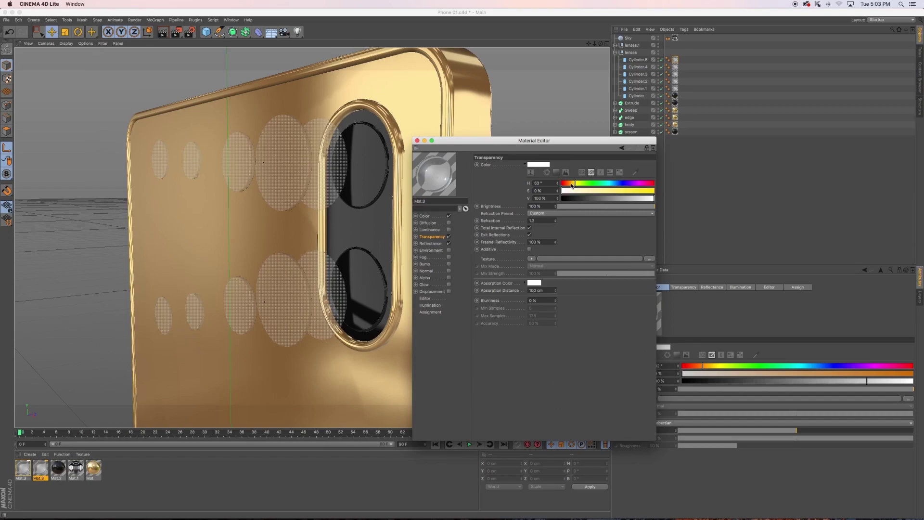
click(609, 184)
mouse_move(613, 193)
mouse_down()
mouse_move(620, 193)
mouse_move(586, 191)
mouse_up()
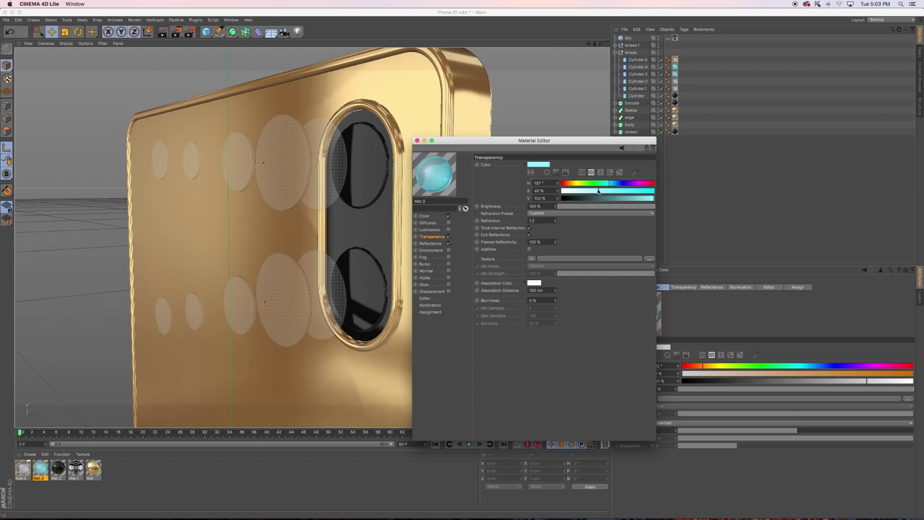
click(615, 184)
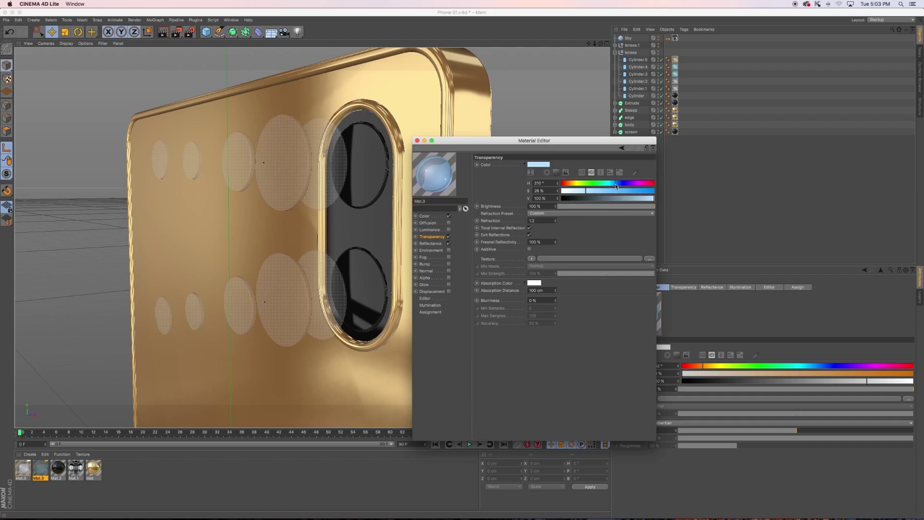
click(612, 183)
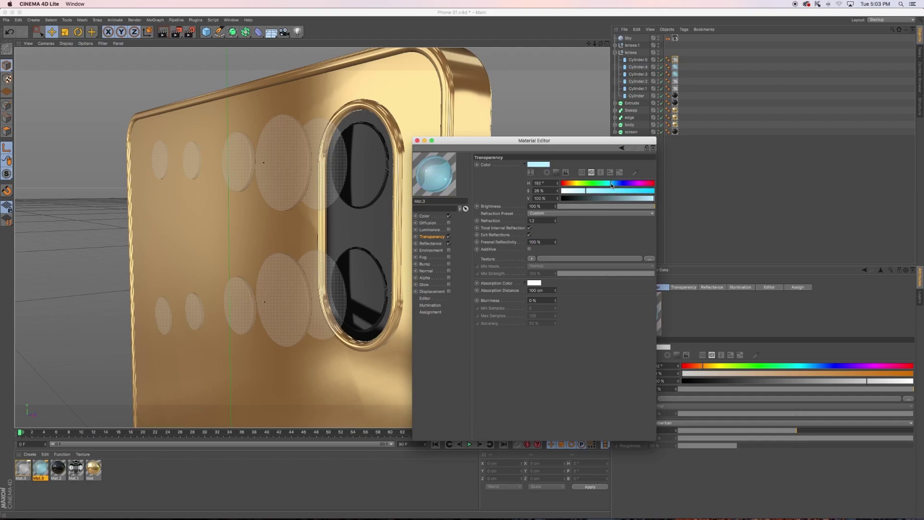
drag(586, 191, 577, 191)
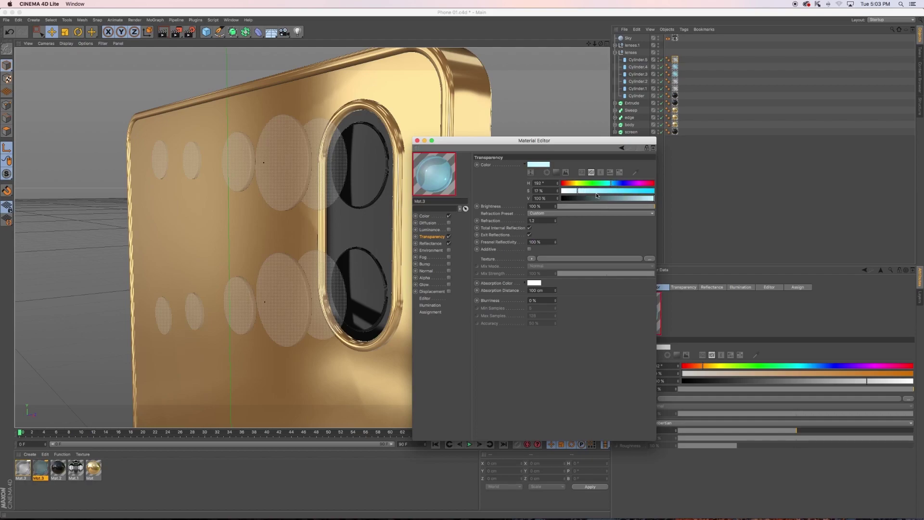
click(649, 198)
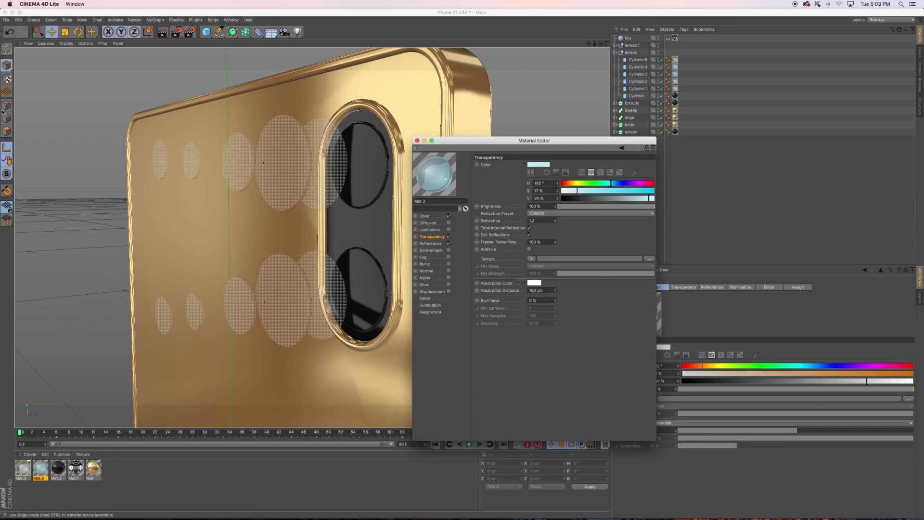
Render a preview region over the phone and lower the tint saturation to 9%
click(177, 32)
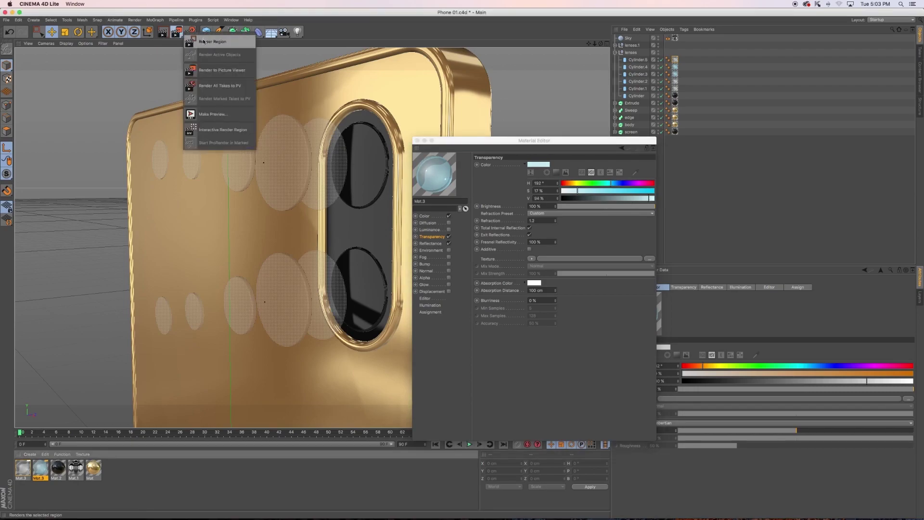
click(203, 41)
drag(109, 104, 391, 244)
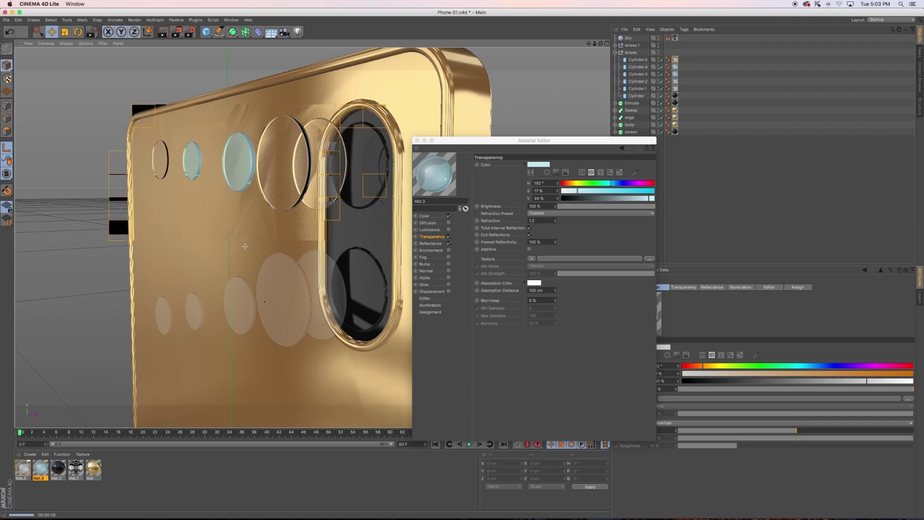
click(569, 193)
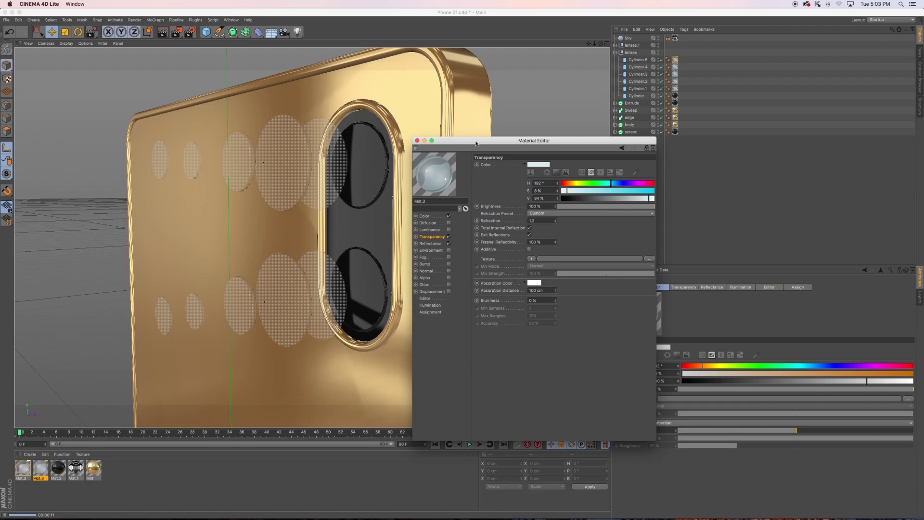
click(417, 141)
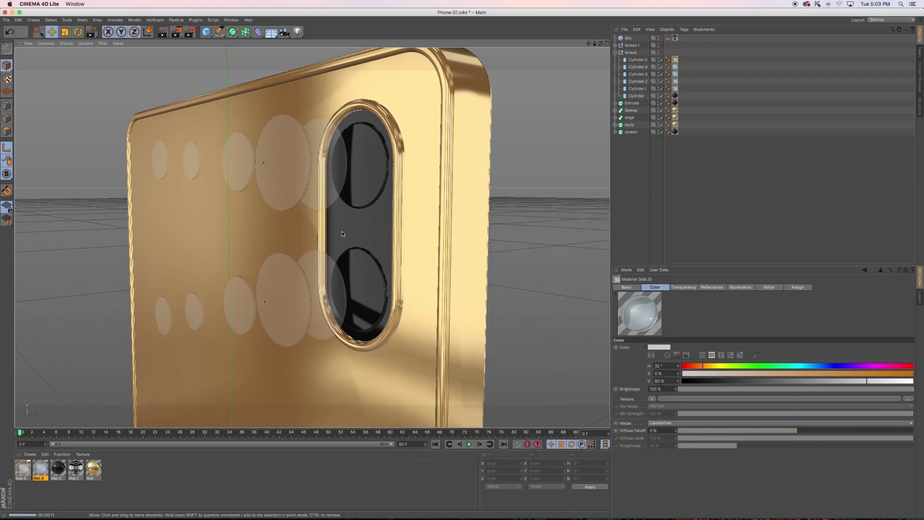
alt+drag(461, 233, 397, 249)
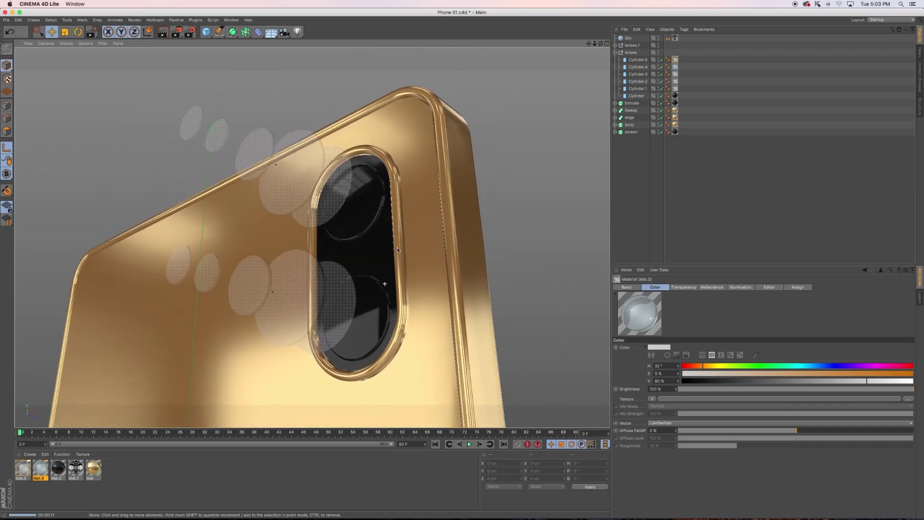
key(ctrl+r)
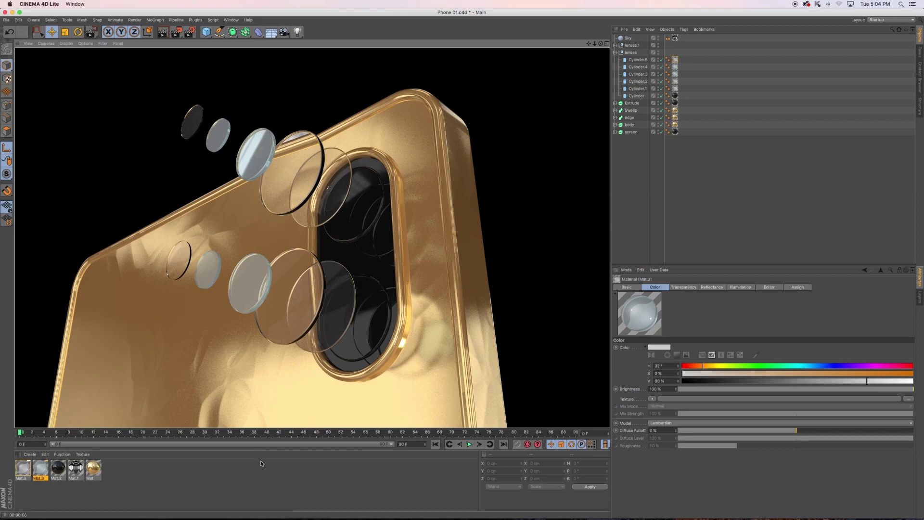
click(43, 471)
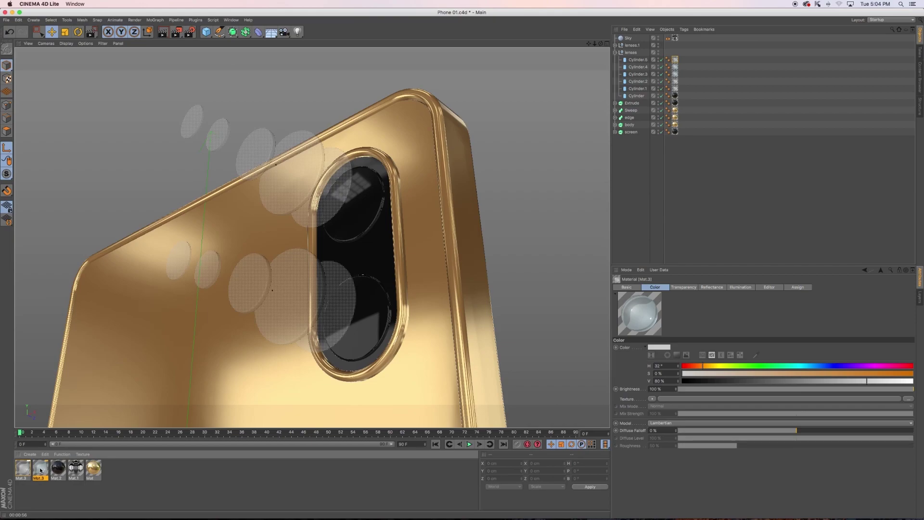
drag(41, 470, 52, 474)
Duplicate Mat.3 as Mat.4 and shift its transparency tint hue to violet
ctrl+drag(115, 472, 118, 473)
double_click(114, 471)
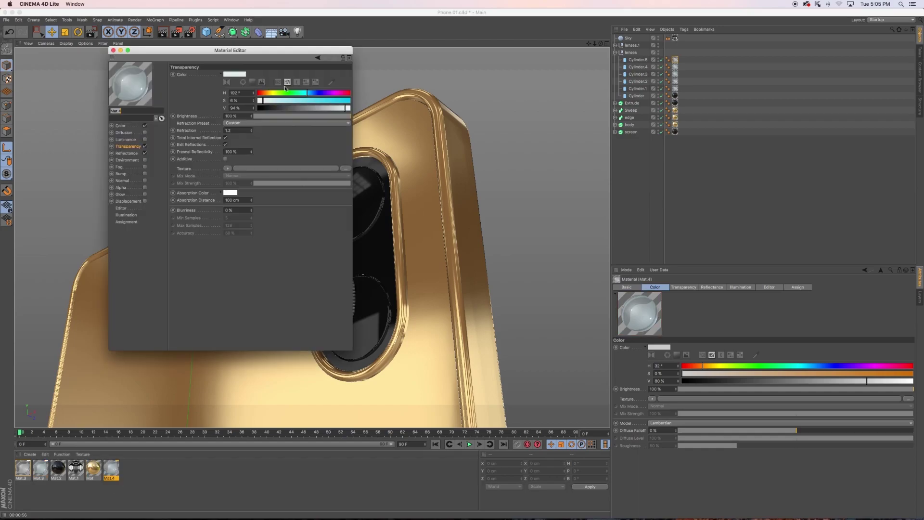
click(266, 94)
drag(336, 94, 331, 94)
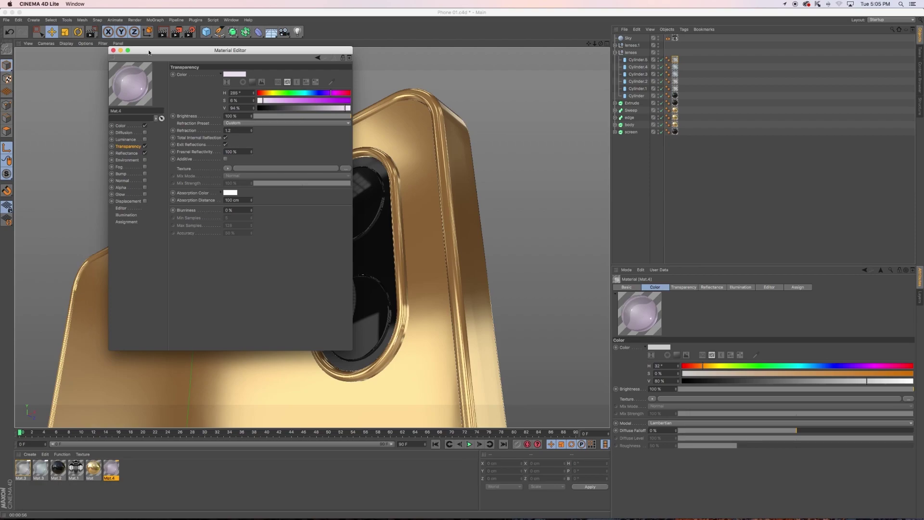
Set Mat.4's tint to 4% saturation and 98% value, then close the editor
mouse_move(149, 50)
mouse_down()
mouse_move(458, 169)
mouse_move(490, 192)
mouse_up()
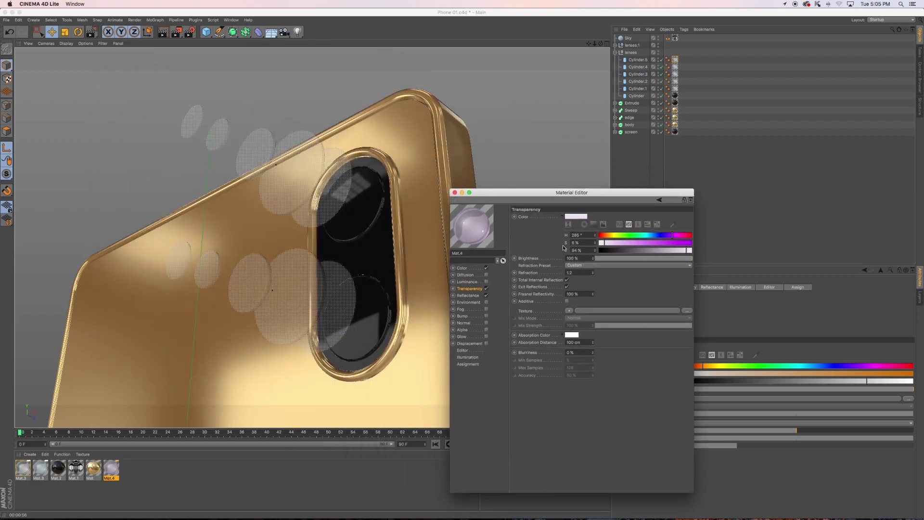
click(603, 244)
drag(603, 243, 602, 243)
click(672, 251)
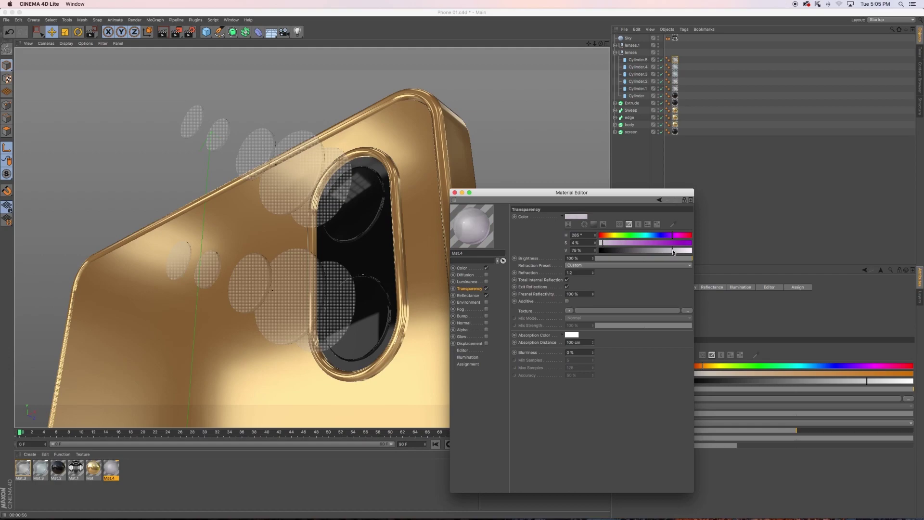
click(689, 250)
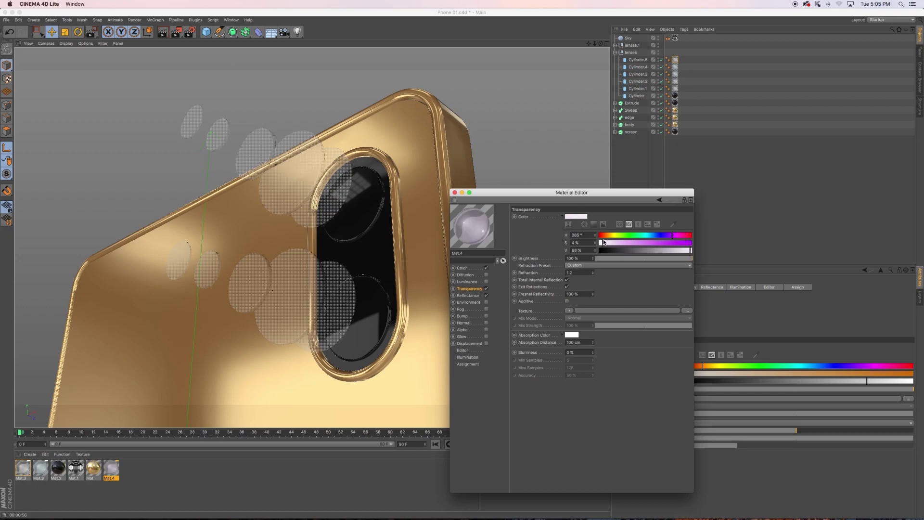
click(455, 192)
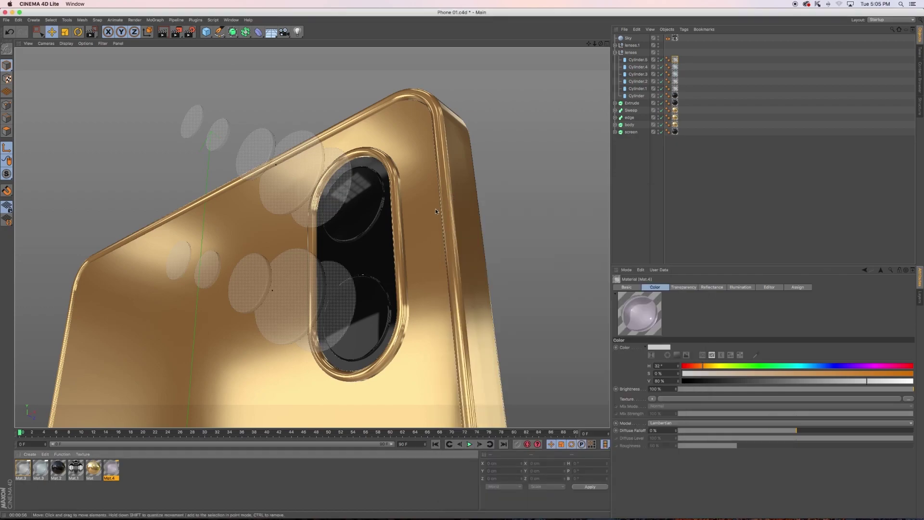
Apply Mat.4 to the Cylinder.4 lenses and delete their old Mat.3 texture tags
drag(111, 470, 200, 283)
drag(114, 471, 218, 147)
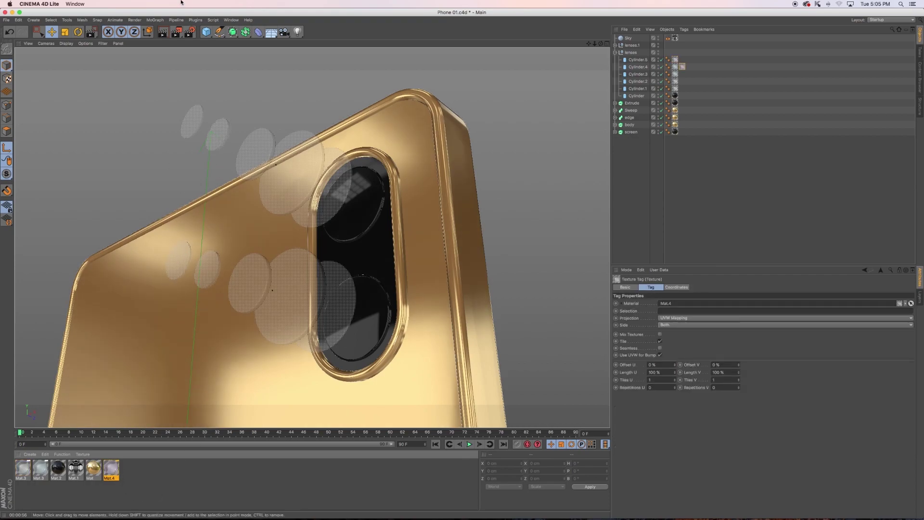
click(675, 67)
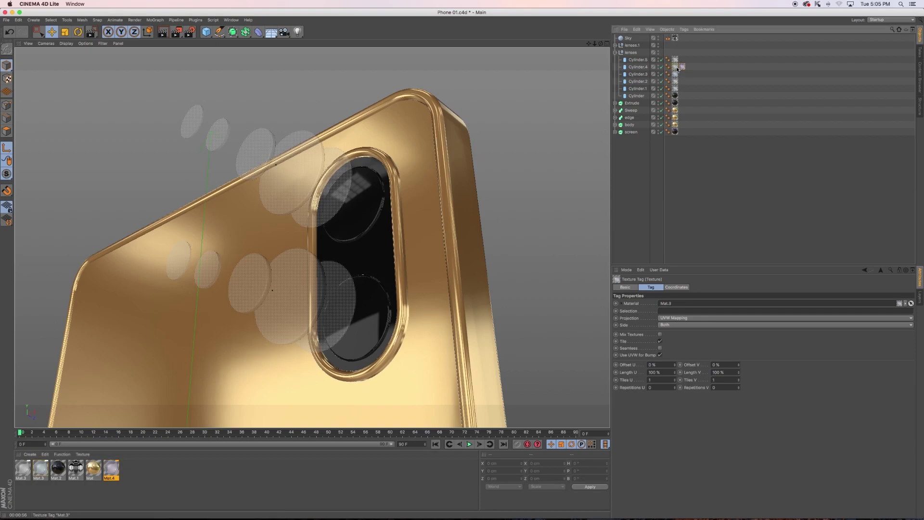
key(Delete)
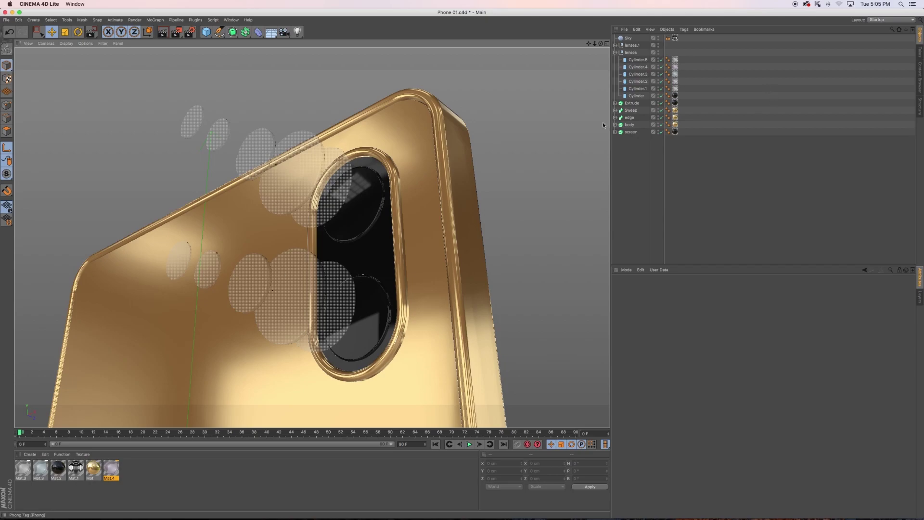
click(615, 45)
key(Delete)
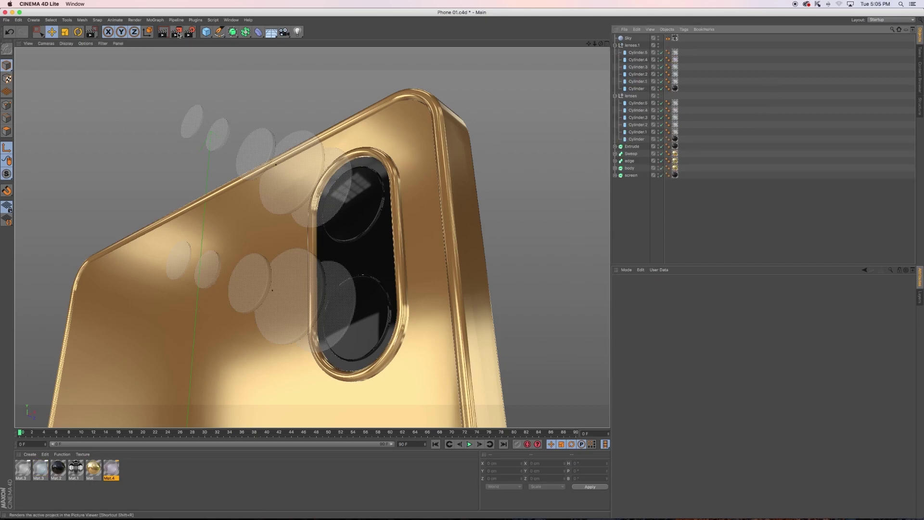
Render a preview region over the lenses, then clear it and orbit to the screen side
drag(177, 31, 195, 45)
drag(95, 90, 296, 377)
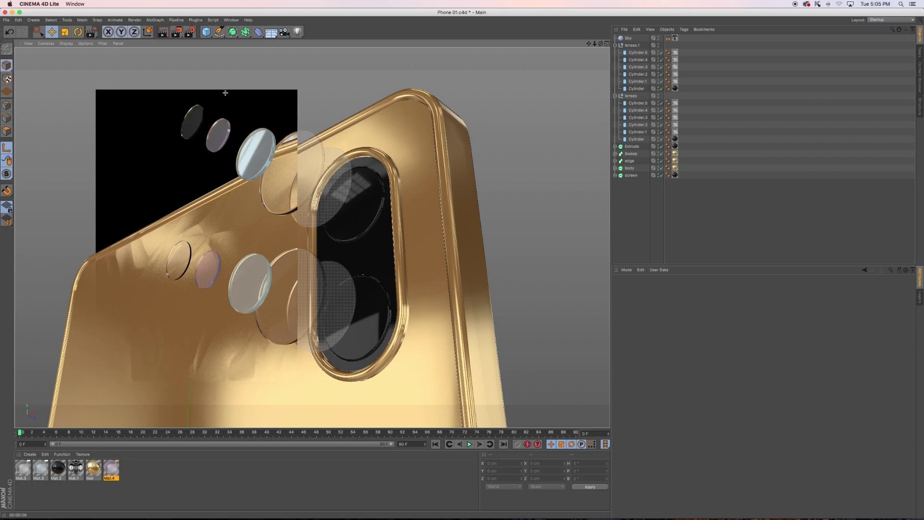
click(660, 233)
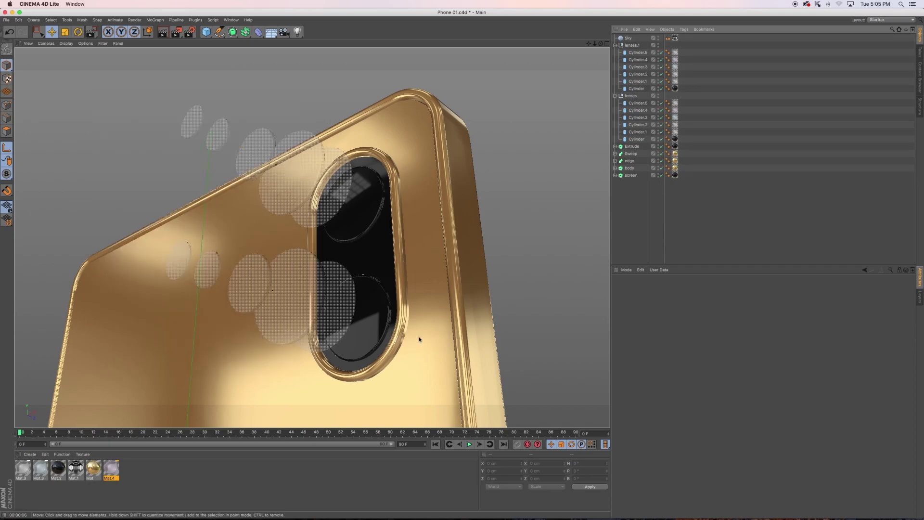
mouse_move(419, 339)
alt+mouse_down()
mouse_move(377, 310)
mouse_move(422, 326)
mouse_move(308, 239)
mouse_move(225, 296)
mouse_move(334, 325)
mouse_move(208, 315)
mouse_move(414, 311)
mouse_move(325, 287)
mouse_move(464, 266)
mouse_move(377, 276)
mouse_move(393, 268)
mouse_move(309, 237)
mouse_move(365, 237)
mouse_move(214, 117)
alt+mouse_up()
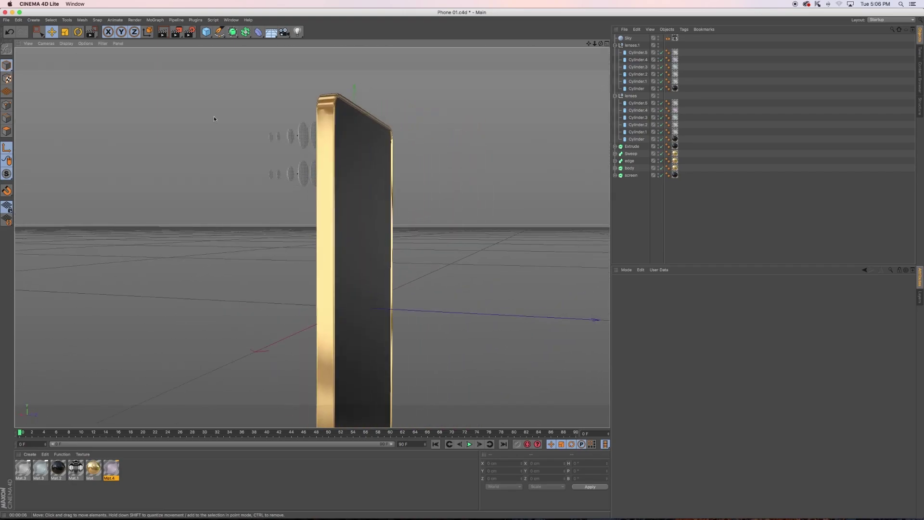
Add a Capsule primitive beside the phone's edge and make it much thinner
click(206, 34)
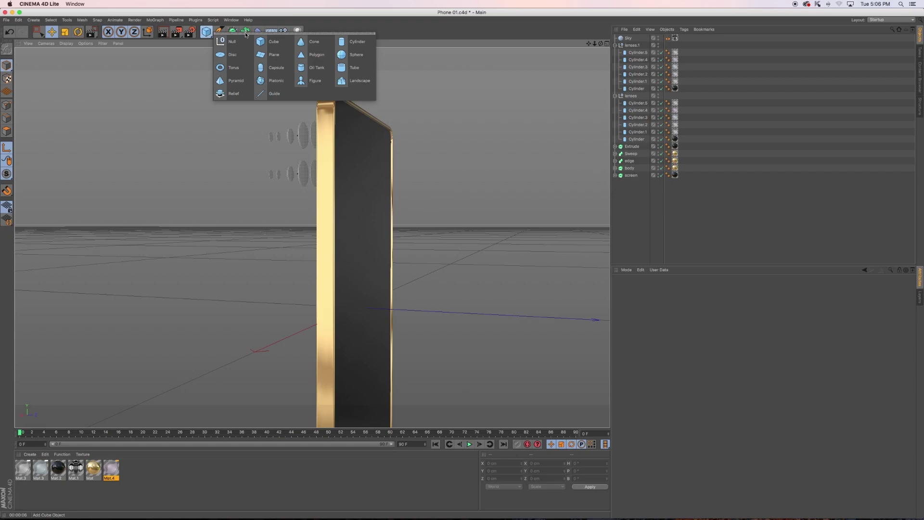
click(288, 74)
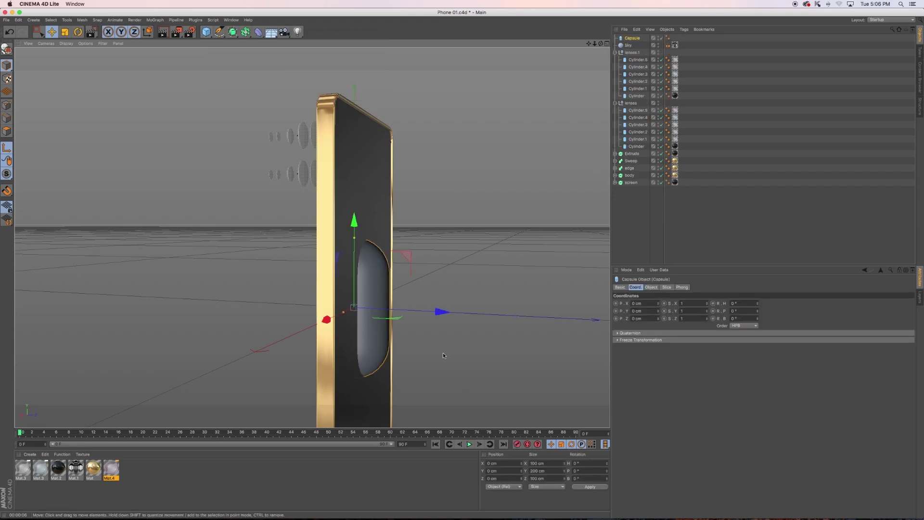
drag(324, 322, 276, 344)
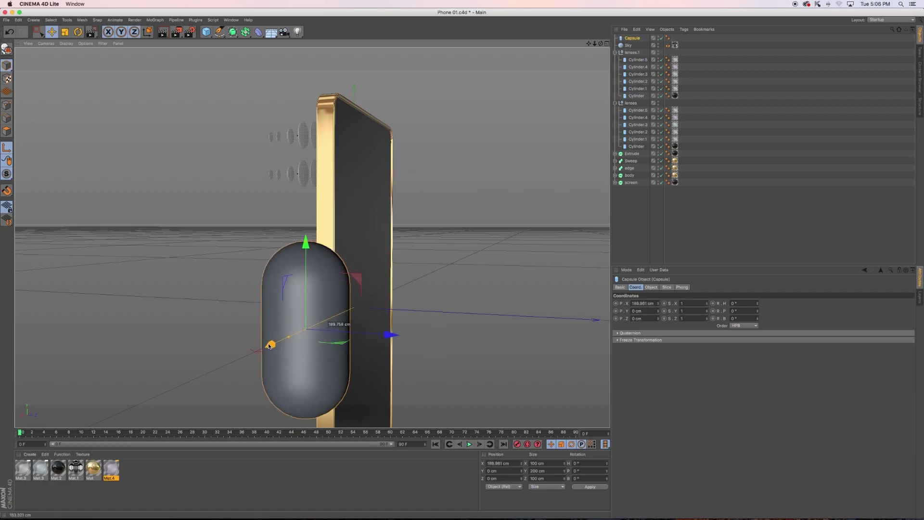
click(651, 287)
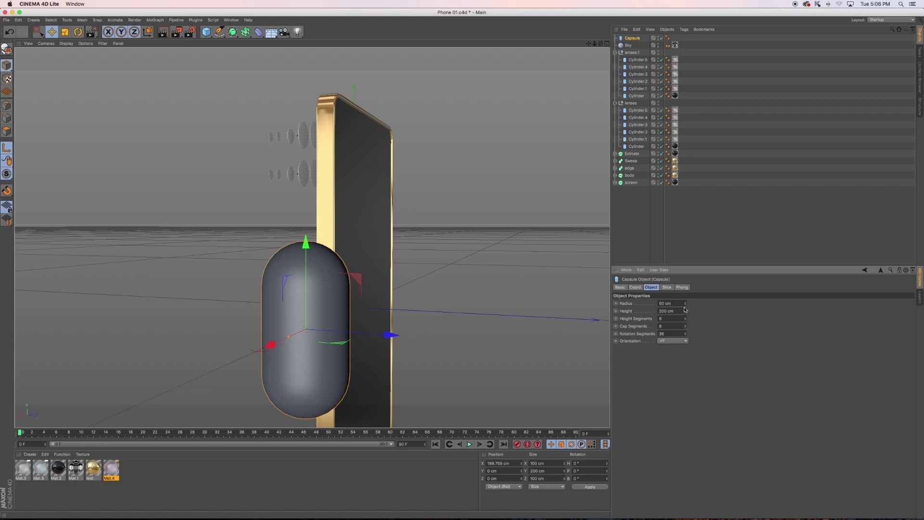
mouse_move(685, 307)
mouse_down()
mouse_move(664, 308)
mouse_move(684, 306)
mouse_up()
Slice the capsule from -90° to 90° and switch to the four-view layout
click(666, 287)
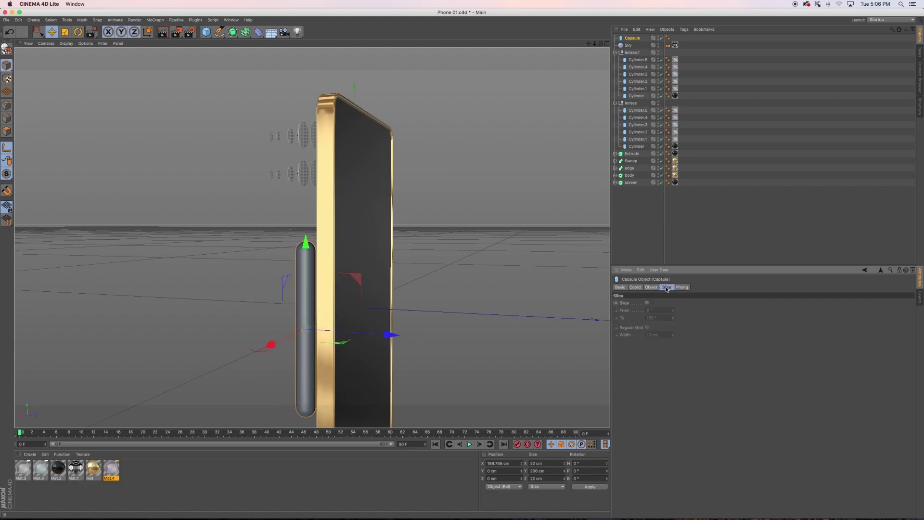
click(647, 303)
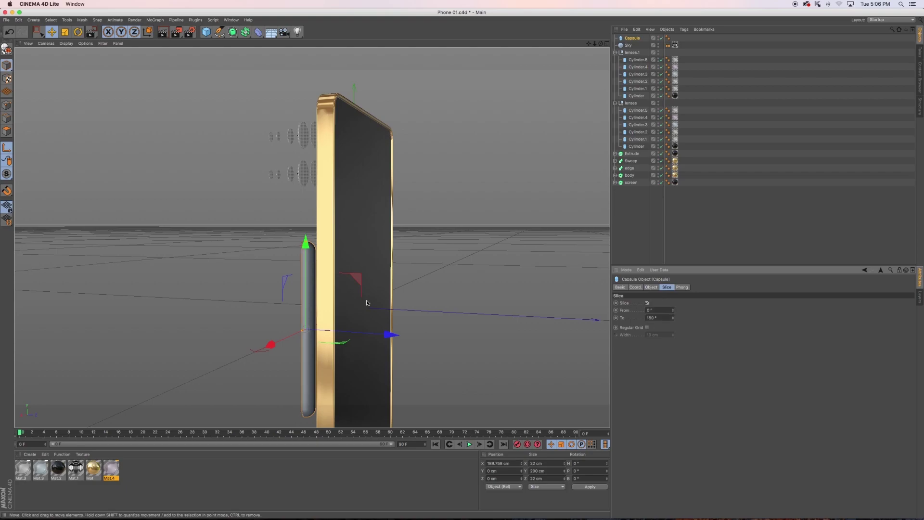
alt+drag(329, 299, 375, 270)
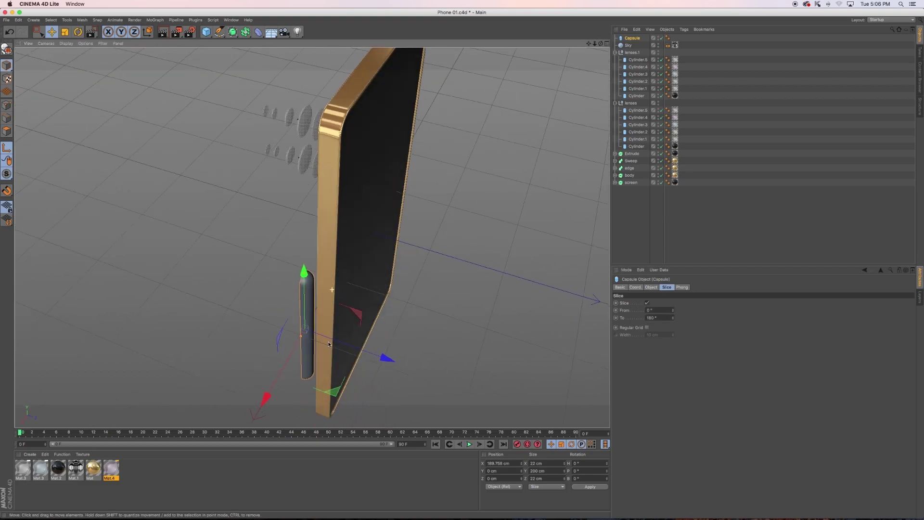
mouse_move(674, 318)
mouse_down()
mouse_move(673, 346)
mouse_move(673, 321)
mouse_up()
text(90)
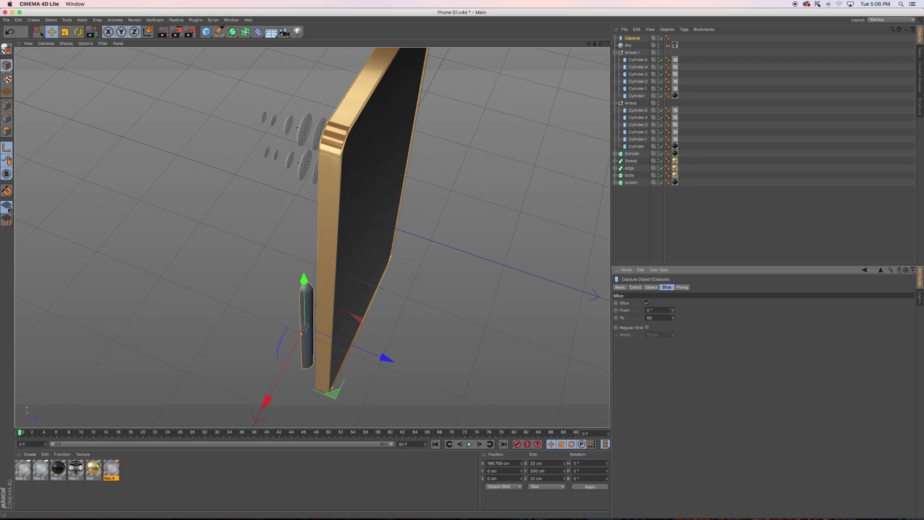
drag(673, 310, 673, 334)
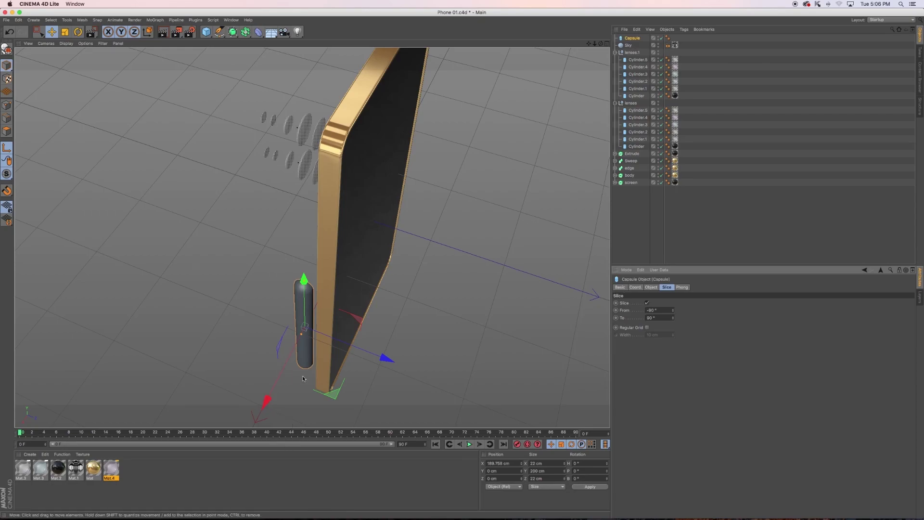
mouse_move(319, 367)
alt+mouse_down()
mouse_move(312, 364)
mouse_move(346, 332)
alt+mouse_up()
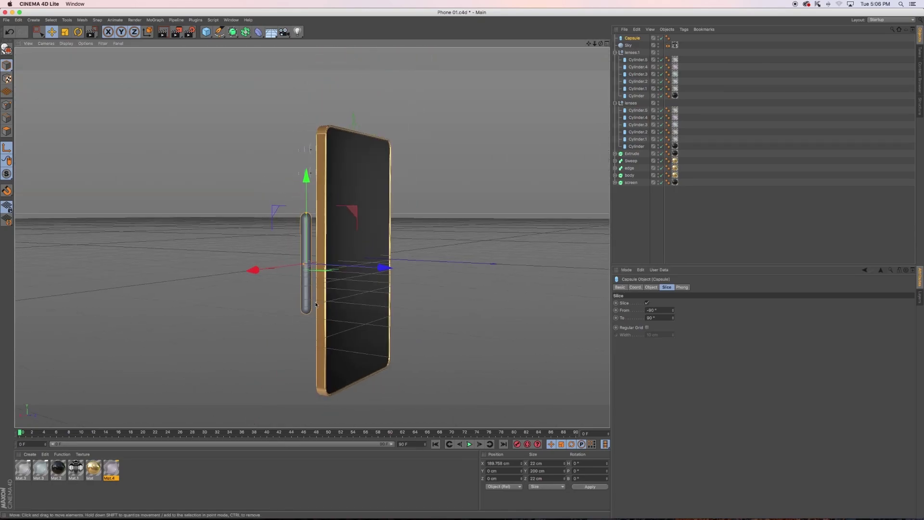
middle_click(359, 291)
Set the capsule into the phone's side edge with a 7 cm radius at X 149.098 cm
scroll(167, 332, up, 2)
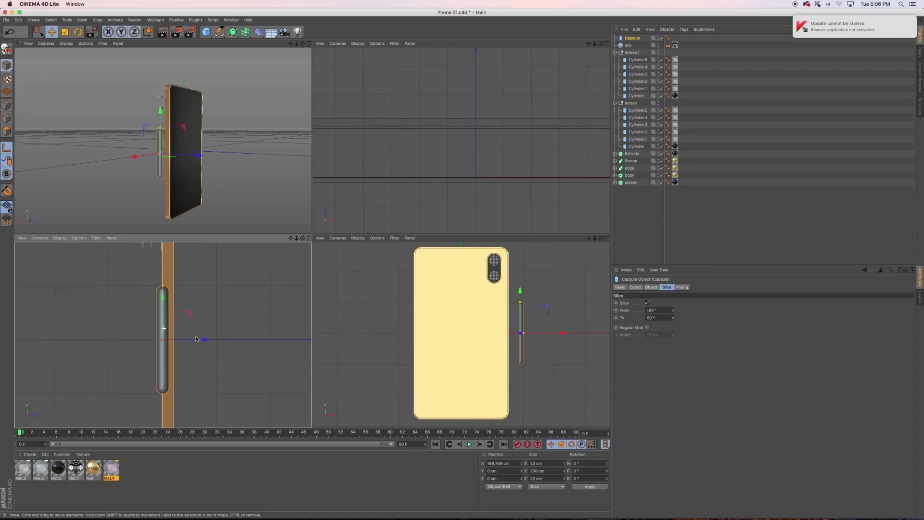
scroll(193, 347, up, 2)
scroll(208, 356, up, 1)
drag(207, 357, 215, 357)
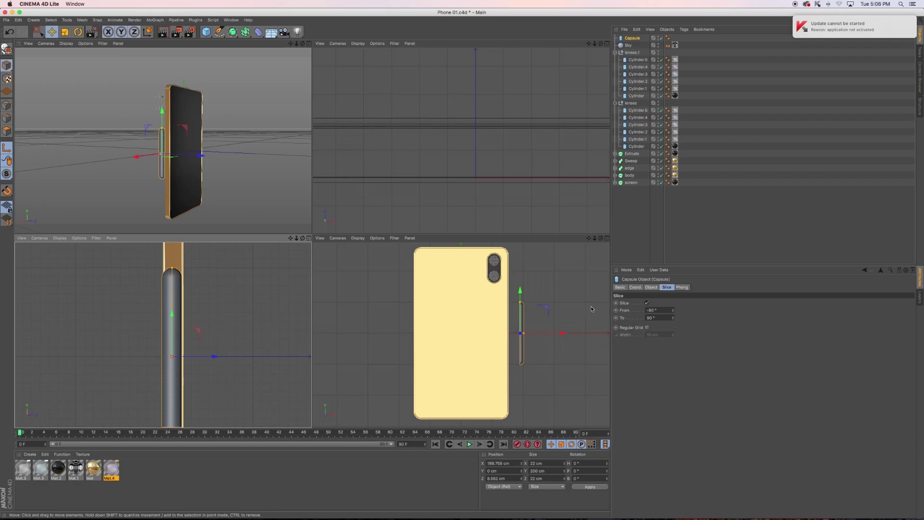
click(651, 287)
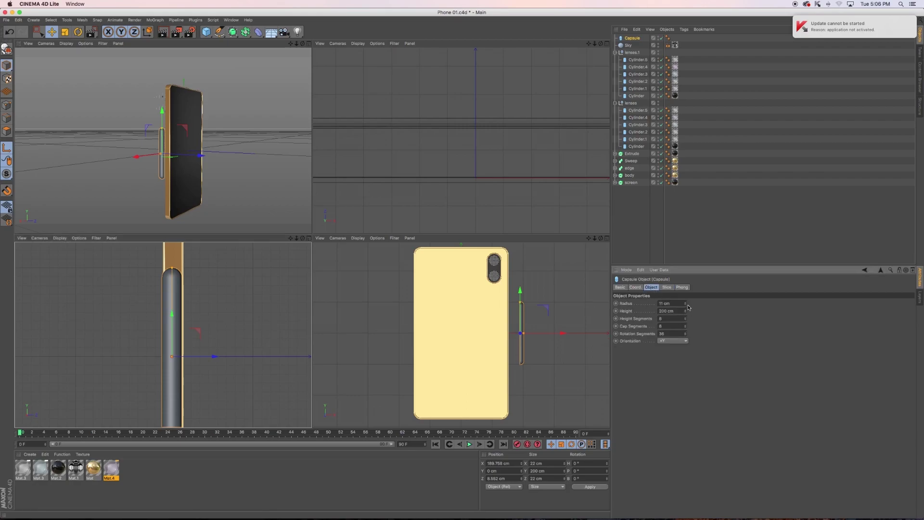
drag(687, 306, 676, 307)
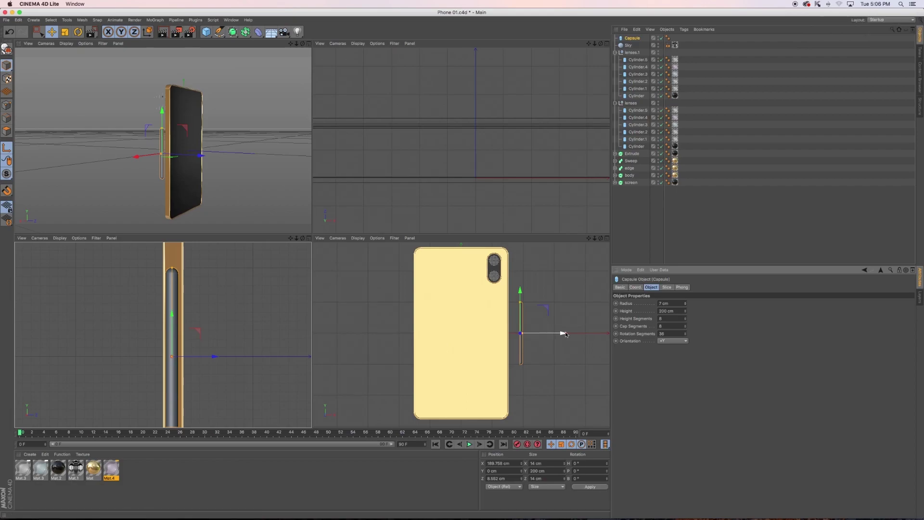
drag(563, 333, 547, 332)
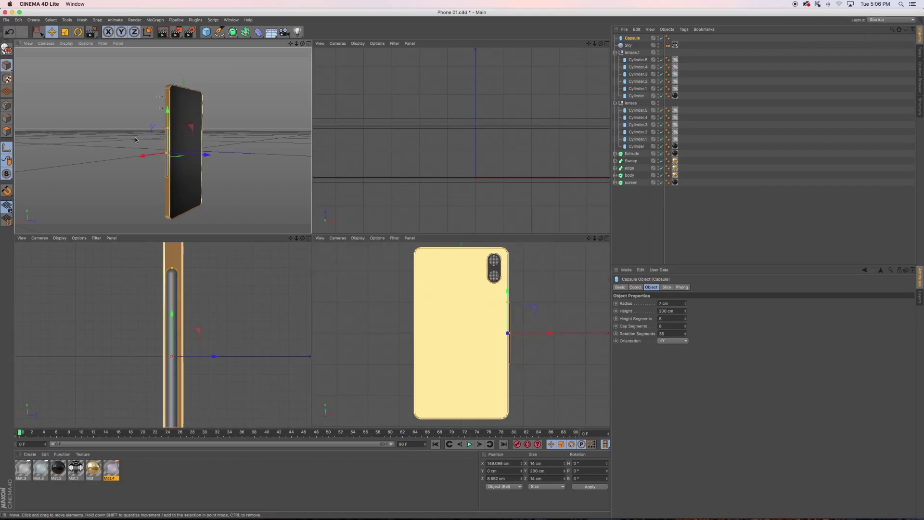
key(F1)
Shorten the capsule to 90 cm and raise it to Y 178.317 cm near the phone's top
alt+drag(358, 245, 327, 247)
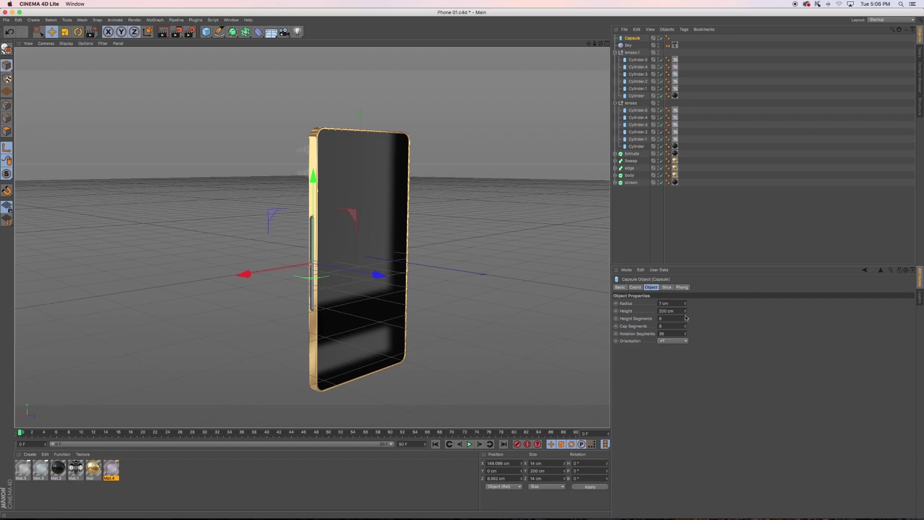
drag(685, 312, 685, 332)
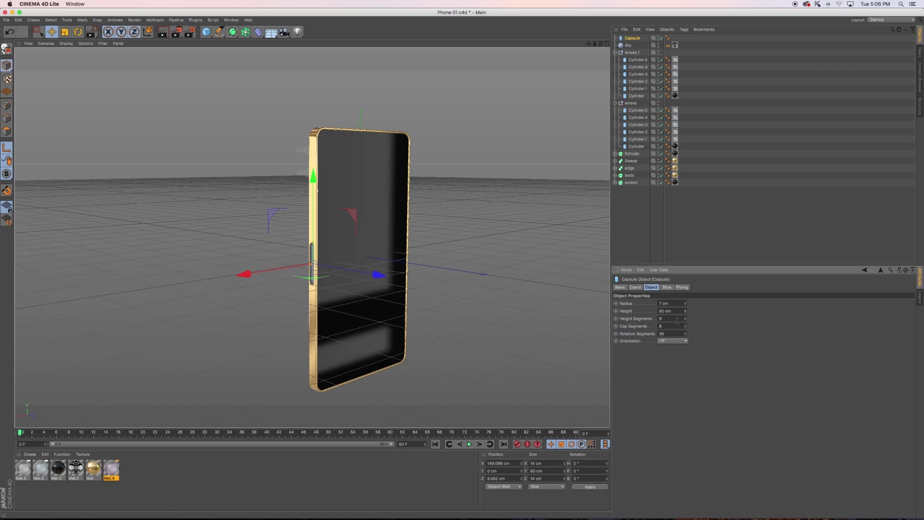
scroll(357, 224, up, 1)
scroll(318, 216, up, 1)
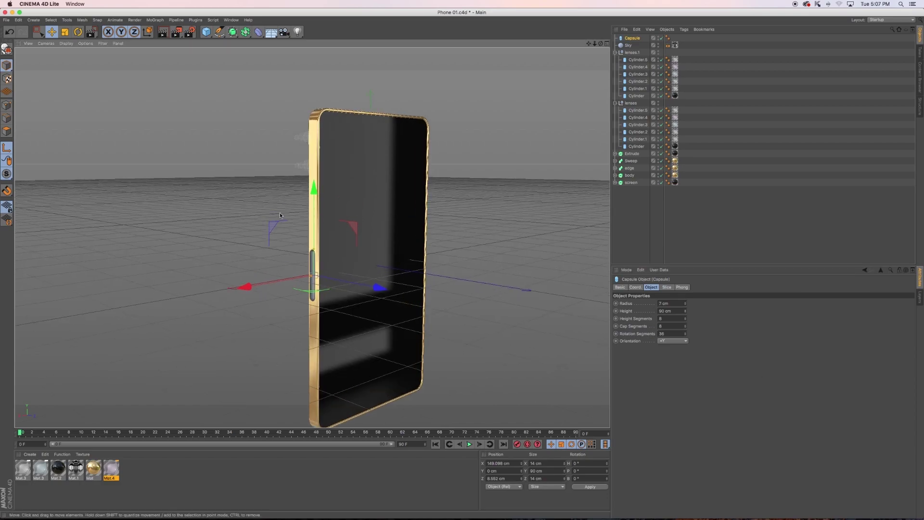
scroll(360, 253, up, 2)
scroll(360, 254, up, 1)
scroll(310, 241, down, 3)
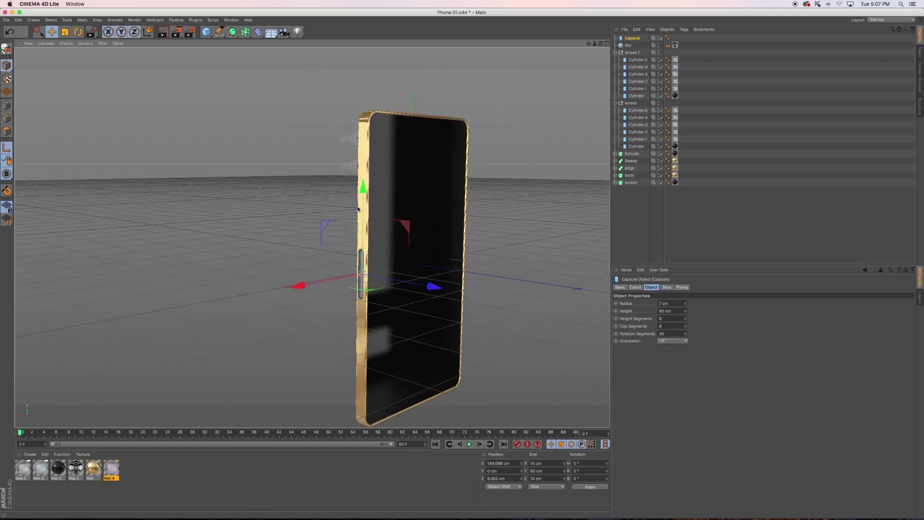
mouse_move(363, 196)
mouse_down()
mouse_move(374, 92)
mouse_move(480, 203)
mouse_move(353, 126)
mouse_up()
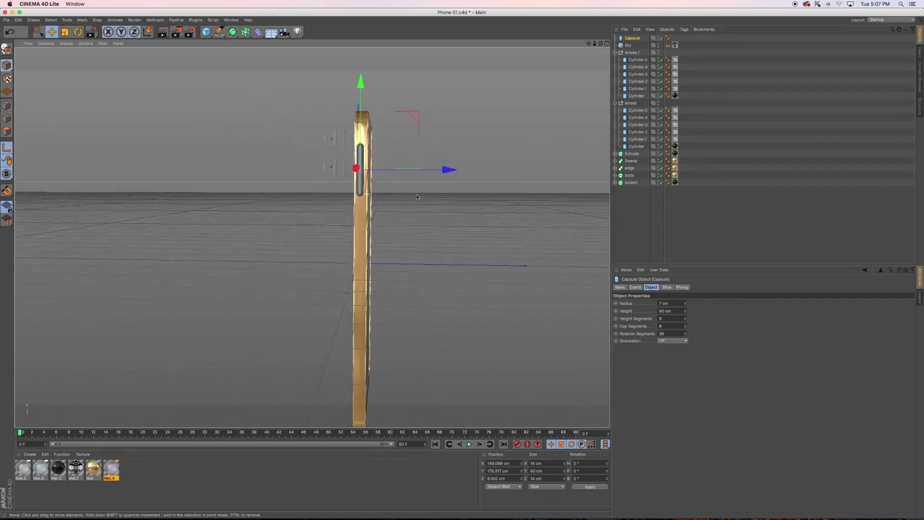
scroll(353, 126, up, 2)
alt+middle_drag(353, 126, 365, 302)
scroll(475, 311, up, 3)
scroll(475, 311, up, 2)
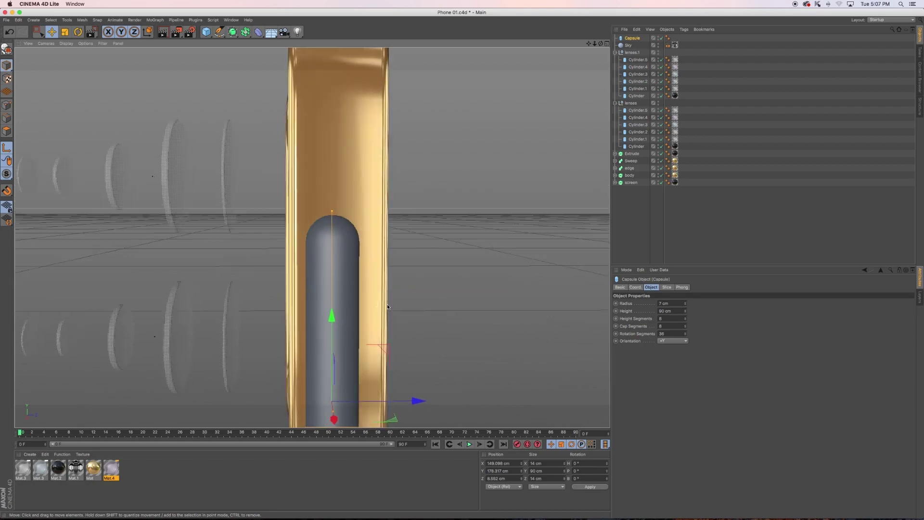
mouse_move(417, 398)
alt+mouse_down()
mouse_move(421, 343)
mouse_move(315, 329)
mouse_move(302, 343)
mouse_move(337, 325)
mouse_move(344, 342)
mouse_move(308, 207)
mouse_move(415, 292)
mouse_move(371, 286)
mouse_move(423, 272)
mouse_move(355, 290)
mouse_move(224, 288)
alt+mouse_up()
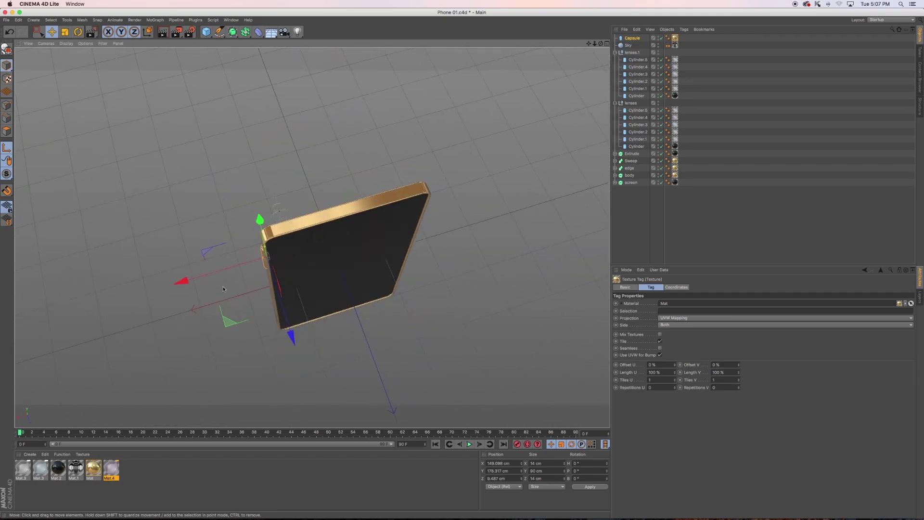
Move the capsule across to the phone's opposite edge at X -198.802 cm
alt+drag(313, 293, 258, 255)
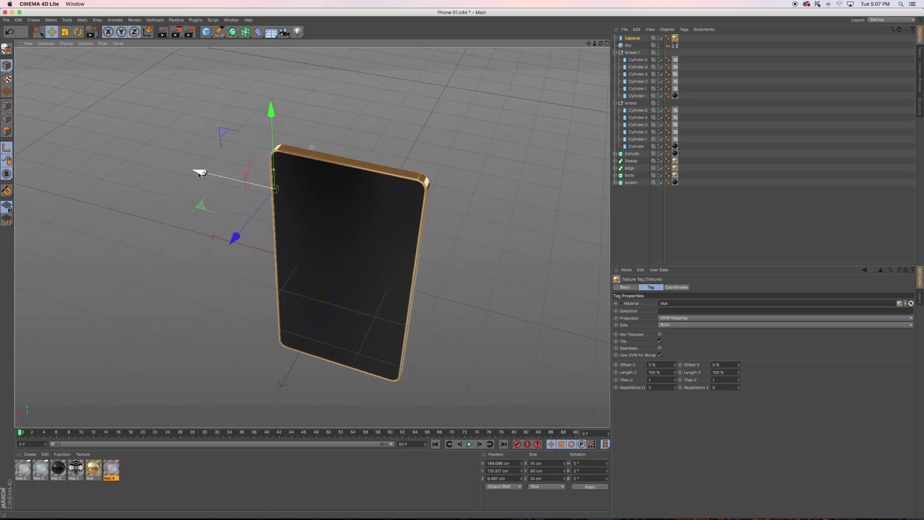
drag(211, 181, 450, 273)
alt+middle_drag(449, 272, 311, 238)
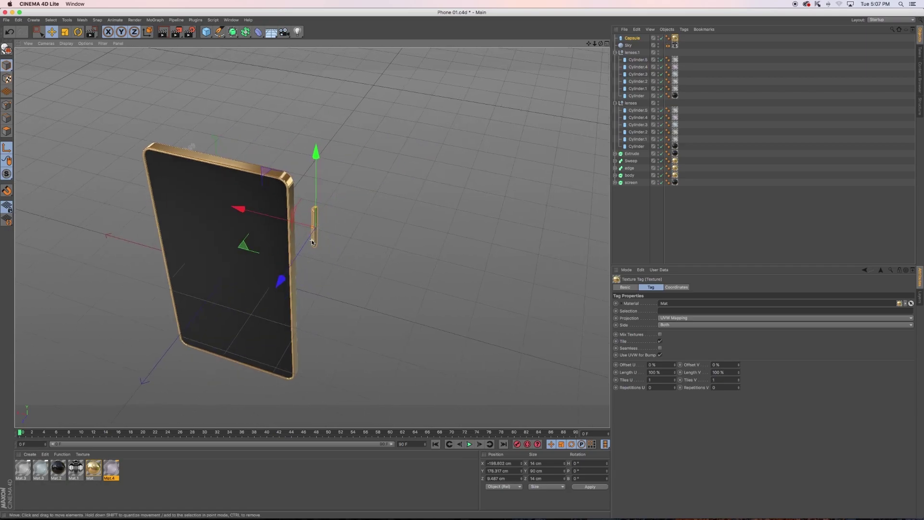
scroll(345, 240, up, 5)
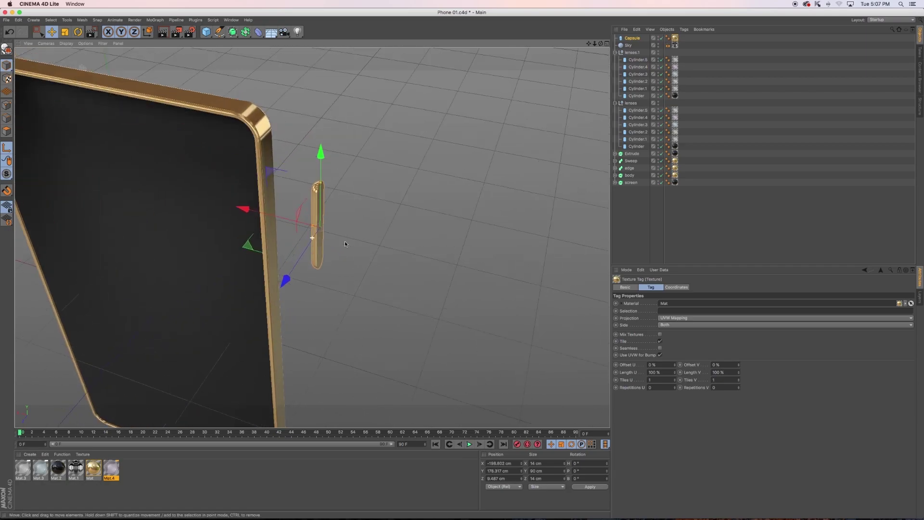
Turn the capsule to a -180° heading and shorten it to 48 cm
click(632, 38)
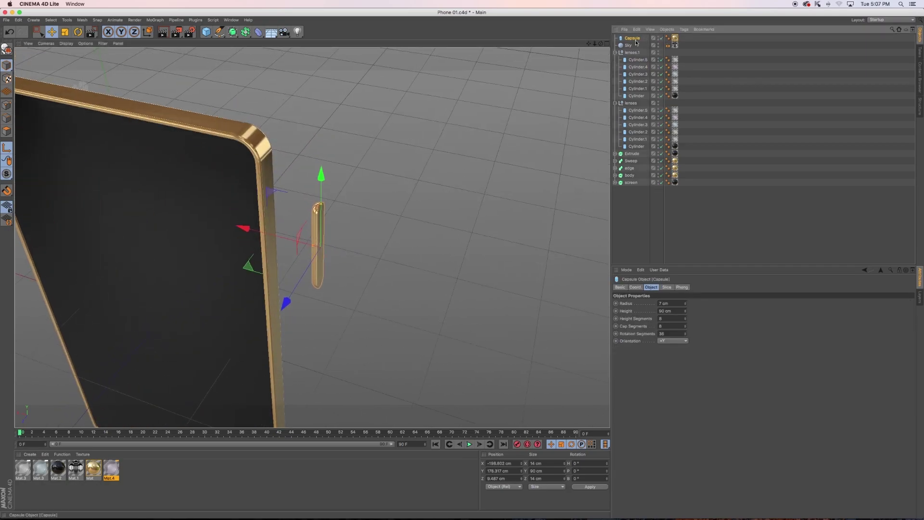
click(635, 287)
drag(756, 306, 755, 356)
text(-90)
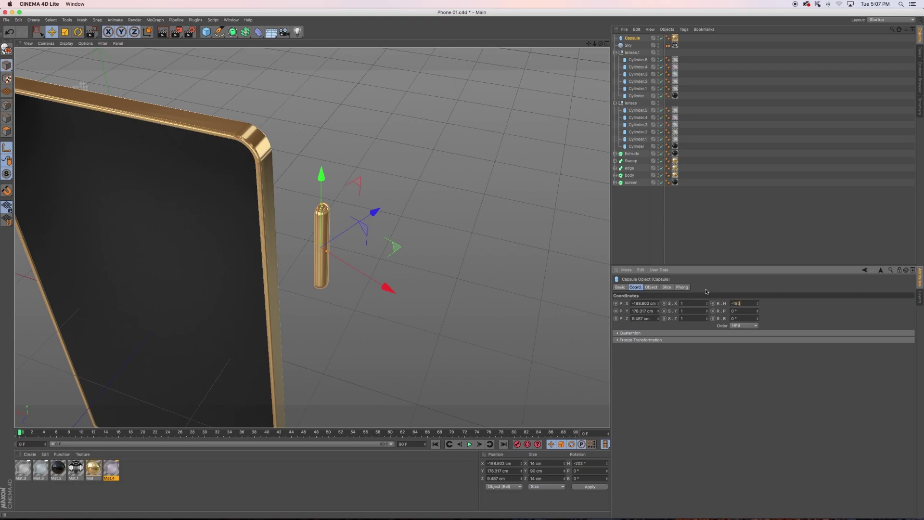
text(-180)
key(Return)
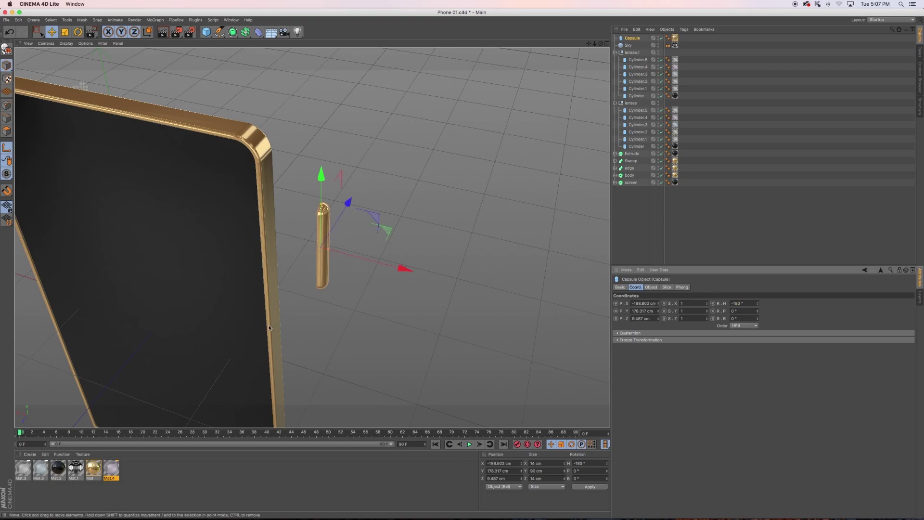
click(651, 286)
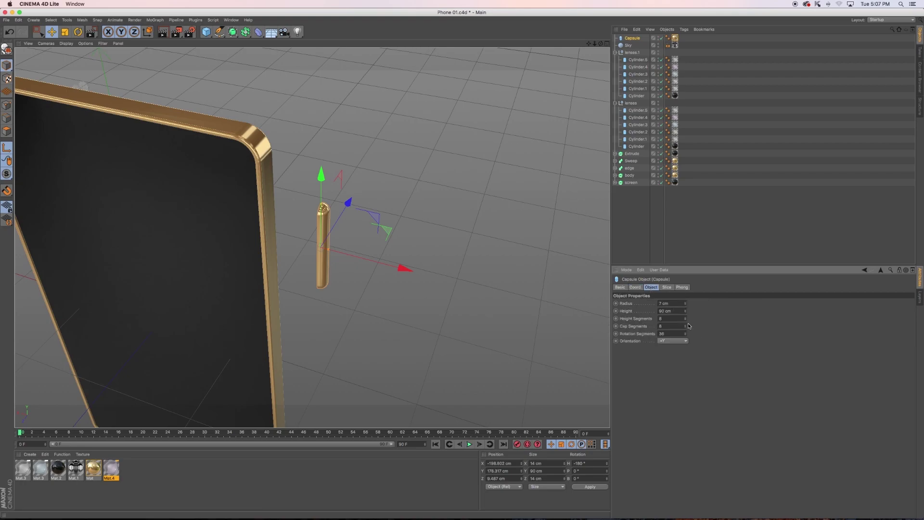
drag(685, 310, 685, 337)
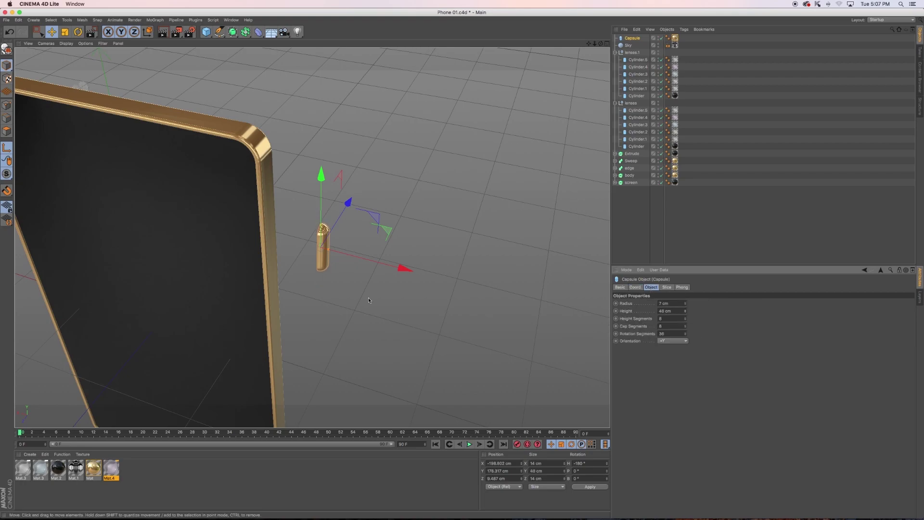
mouse_move(368, 297)
alt+mouse_down()
mouse_move(359, 265)
mouse_move(403, 254)
mouse_move(351, 248)
alt+mouse_up()
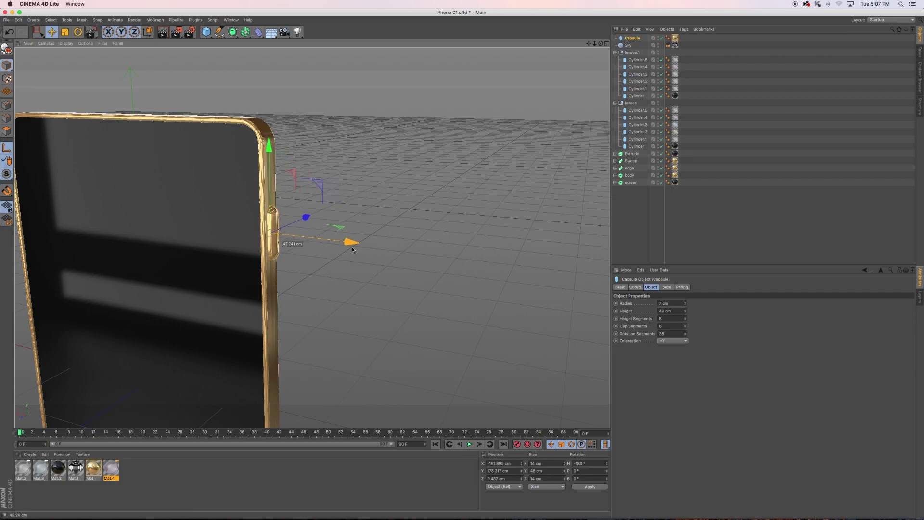
Orbit around the side capsule and render a preview of the materials
scroll(351, 247, up, 5)
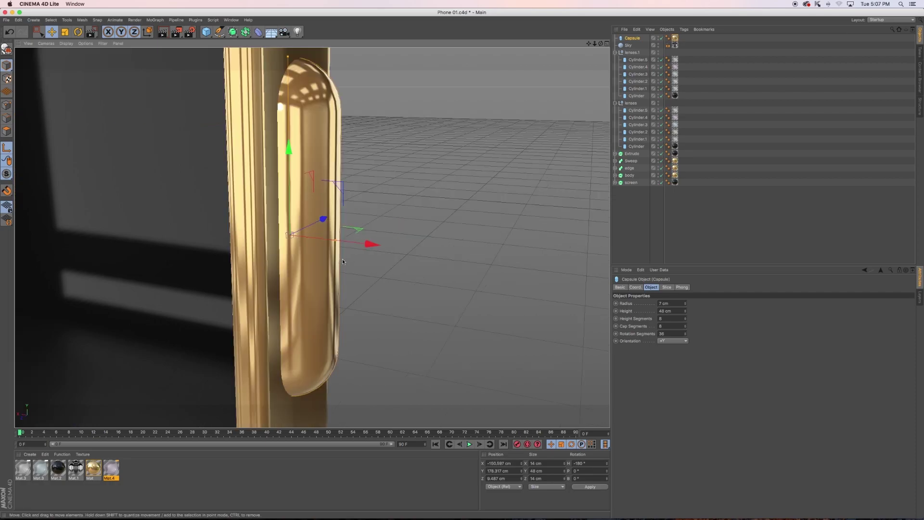
scroll(342, 258, up, 3)
mouse_move(335, 257)
alt+mouse_down()
mouse_move(291, 246)
mouse_move(333, 241)
alt+mouse_up()
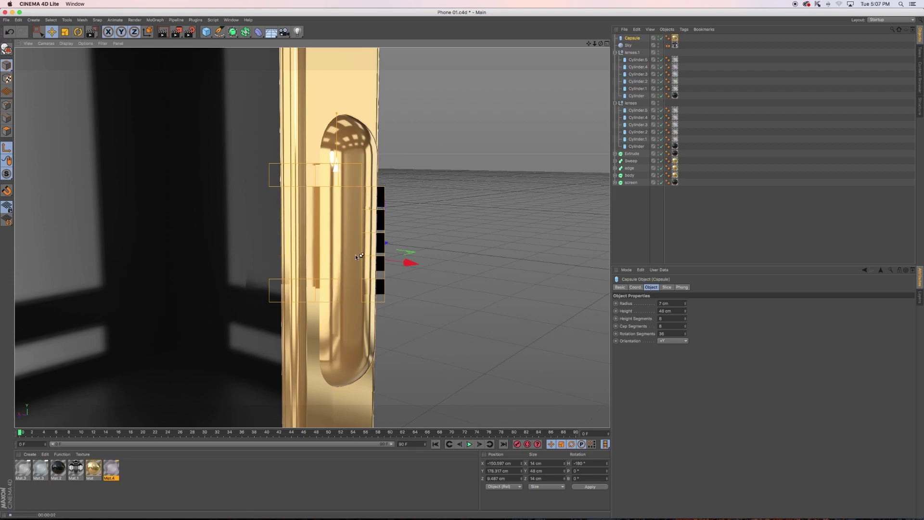
scroll(355, 254, down, 5)
scroll(232, 269, down, 2)
key(ctrl+r)
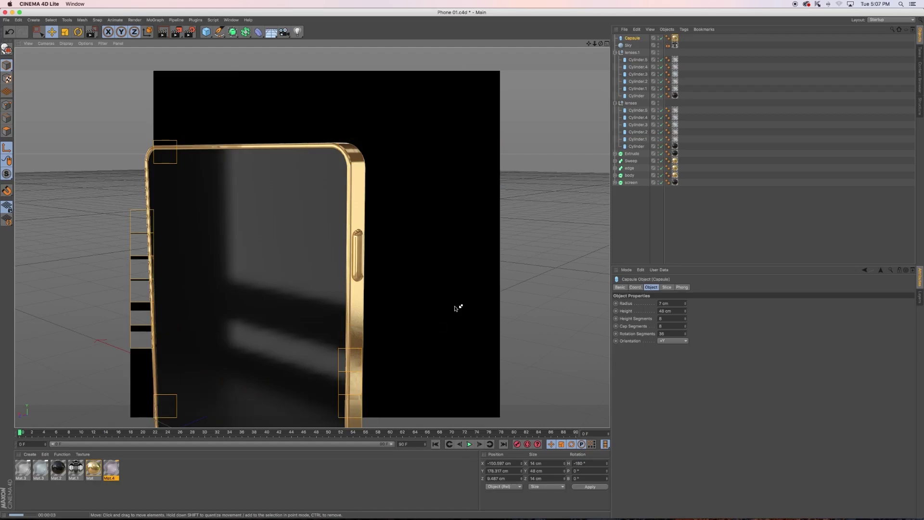
scroll(458, 305, down, 3)
alt+drag(266, 307, 393, 343)
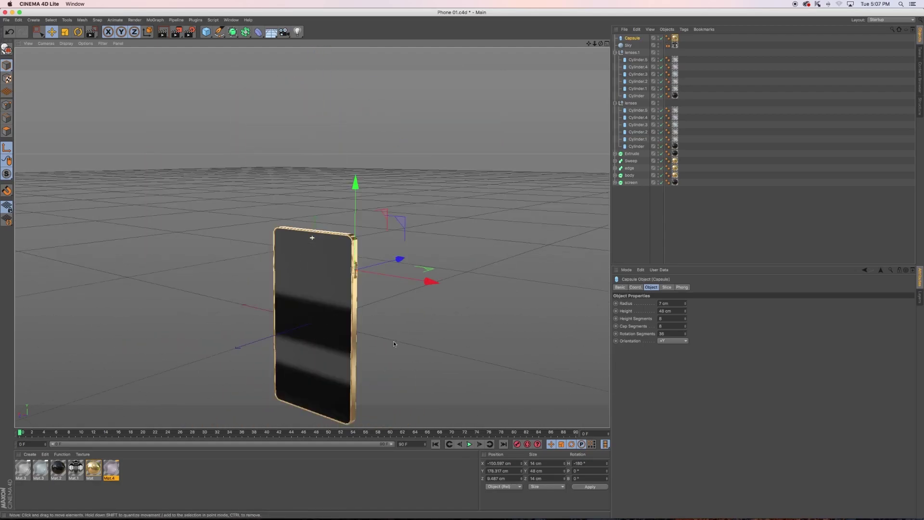
Reselect the Capsule and undo its move so it sits on the frame at X -150.597 cm
click(628, 235)
mouse_move(394, 308)
alt+mouse_down()
mouse_move(359, 302)
mouse_move(517, 314)
mouse_move(377, 297)
alt+mouse_up()
mouse_move(258, 274)
alt+mouse_down()
mouse_move(270, 266)
mouse_move(414, 282)
mouse_move(371, 284)
mouse_move(369, 235)
mouse_move(429, 233)
mouse_move(381, 242)
alt+mouse_up()
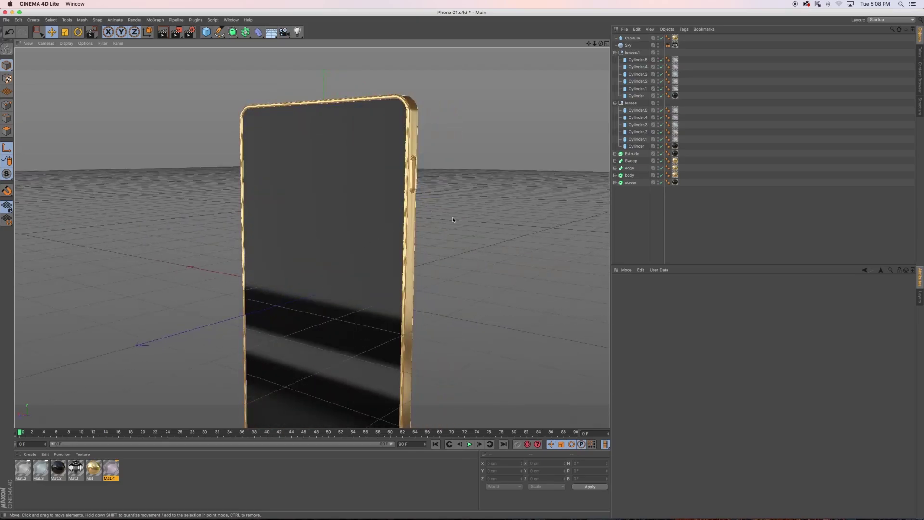
alt+drag(453, 220, 553, 144)
click(632, 38)
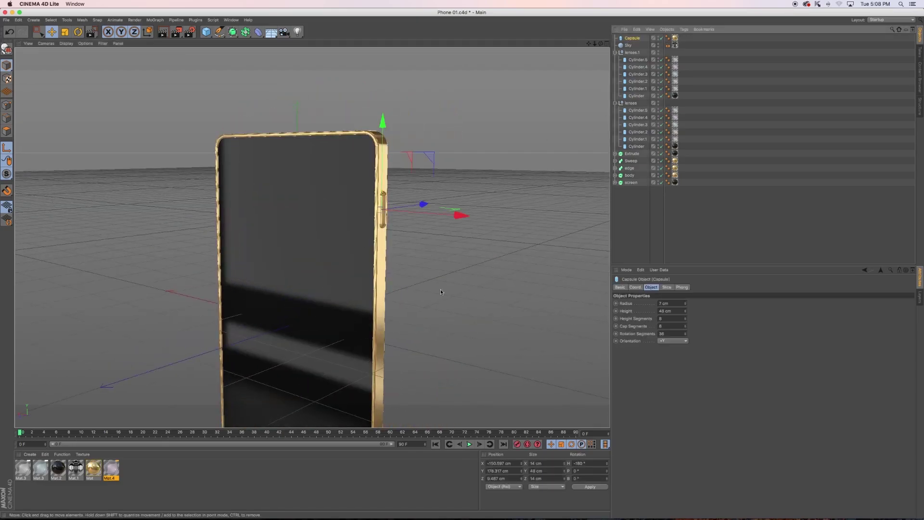
mouse_move(440, 292)
alt+mouse_down()
mouse_move(432, 268)
mouse_move(457, 284)
alt+mouse_up()
scroll(459, 286, up, 5)
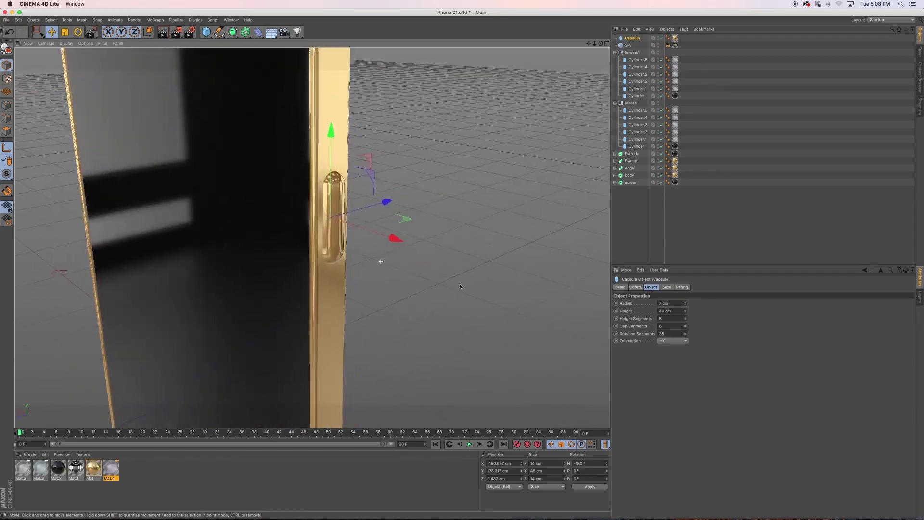
mouse_move(403, 241)
alt+mouse_down()
mouse_move(457, 241)
mouse_move(352, 230)
alt+mouse_up()
mouse_move(255, 296)
alt+mouse_down()
mouse_move(313, 237)
mouse_move(396, 221)
mouse_move(437, 236)
alt+mouse_up()
key(ctrl+z)
key(ctrl+z)
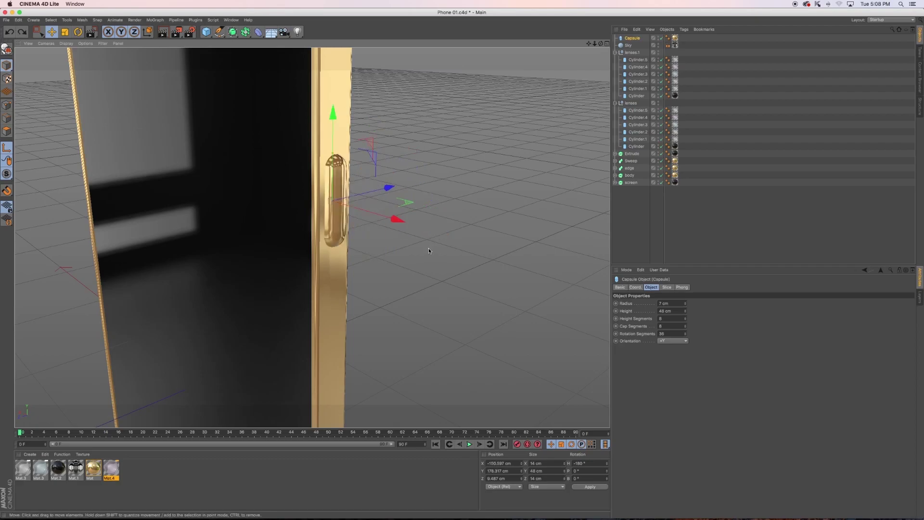
alt+drag(428, 251, 411, 247)
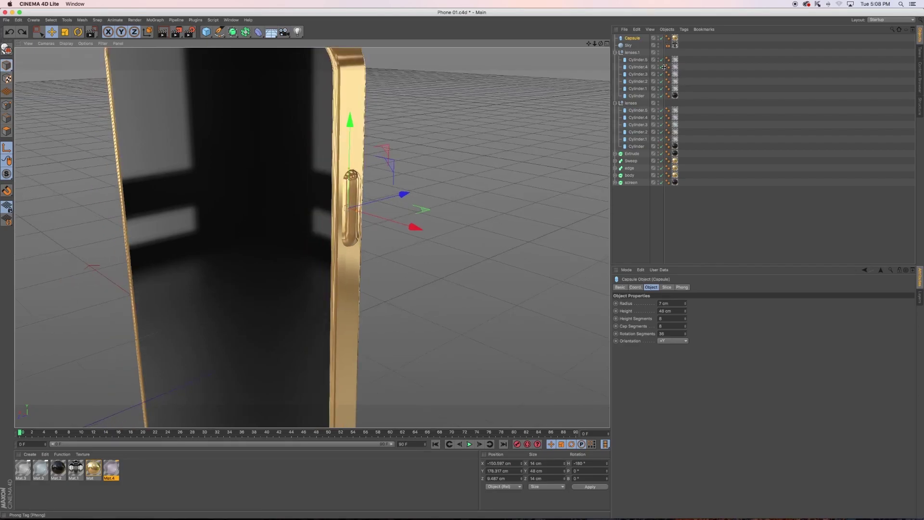
Duplicate the Capsule as Capsule.1, 98 cm tall with a 0° heading
click(633, 38)
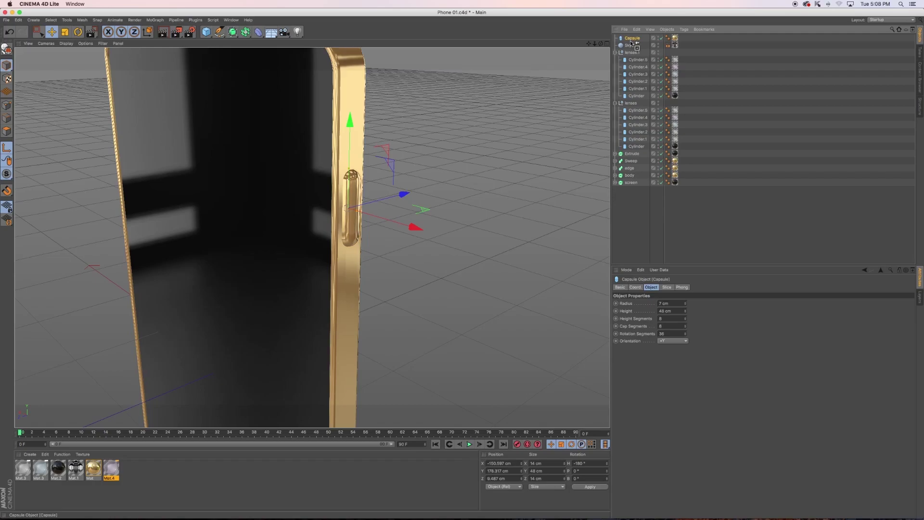
ctrl+drag(632, 43, 632, 44)
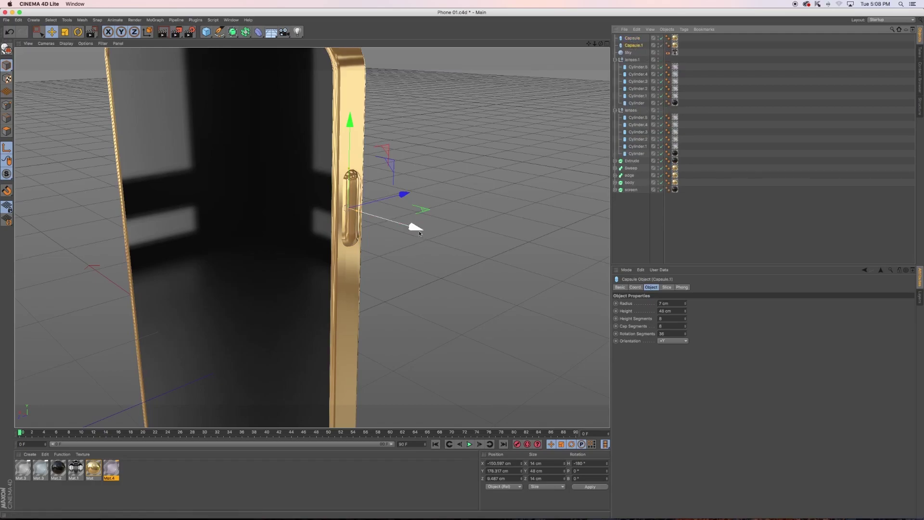
drag(415, 227, 450, 237)
drag(684, 311, 685, 289)
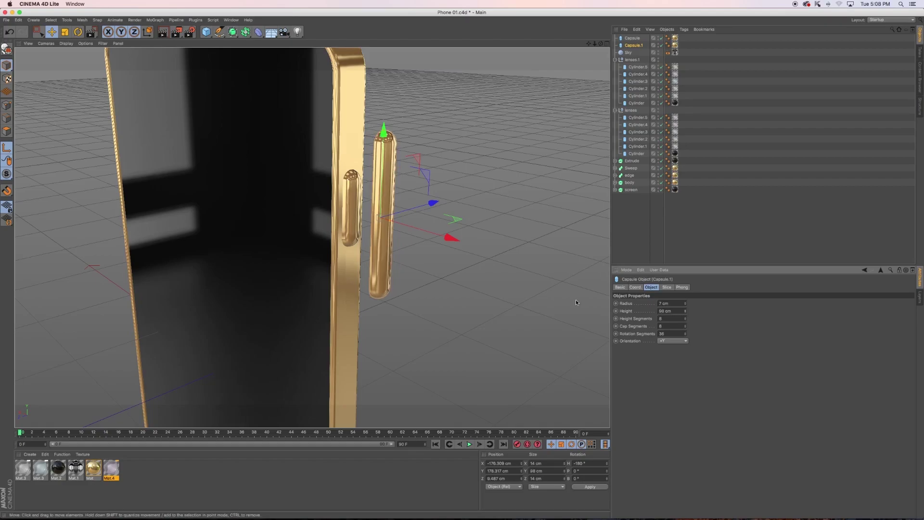
click(636, 287)
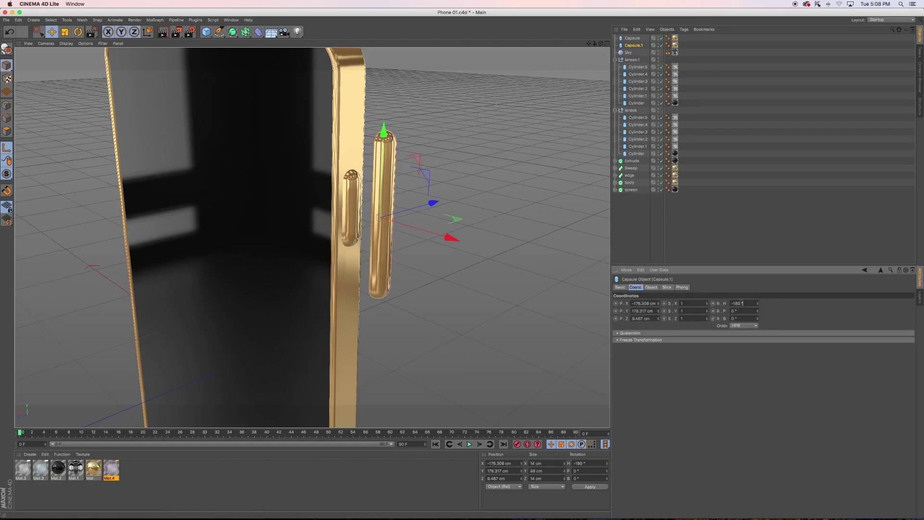
text(0)
key(Return)
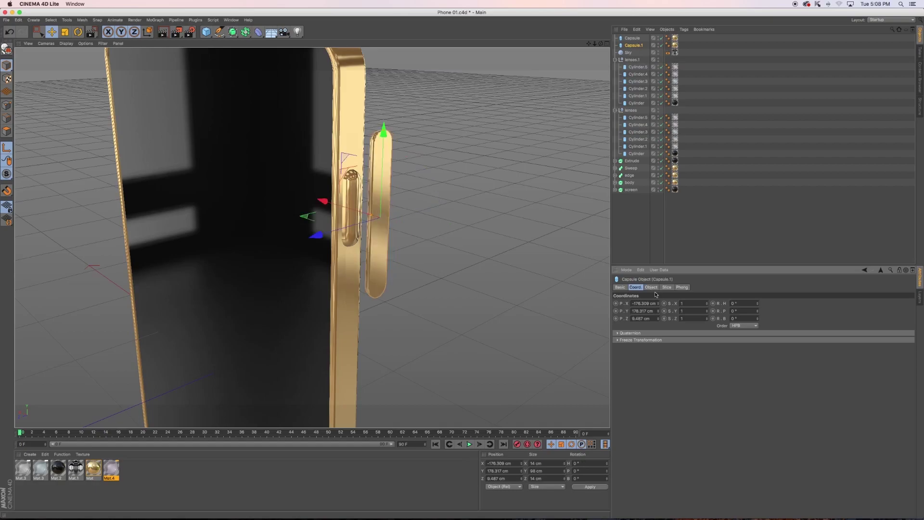
Place Capsule.1 against the opposite edge with a 6 cm radius, lowered to Y 123.053 cm
mouse_move(306, 242)
alt+mouse_down()
mouse_move(461, 157)
mouse_move(198, 196)
alt+mouse_up()
key(o)
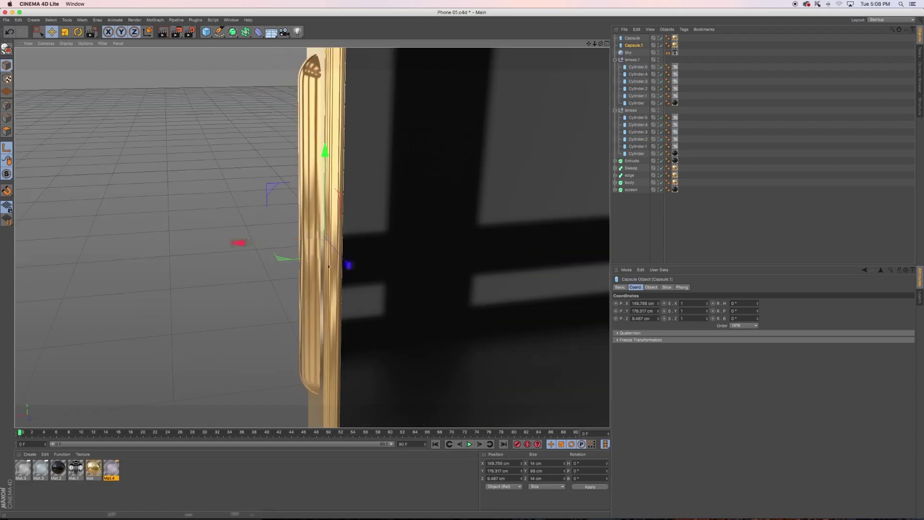
alt+drag(318, 196, 345, 243)
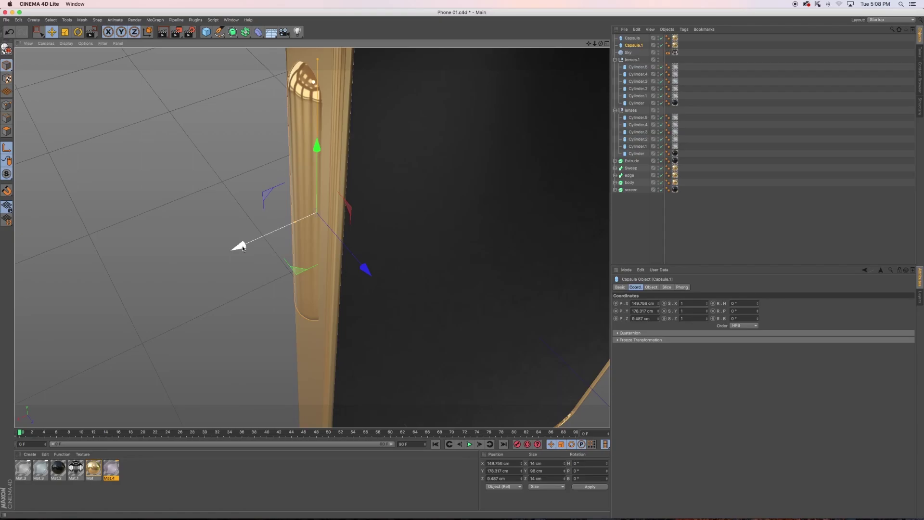
drag(239, 247, 233, 248)
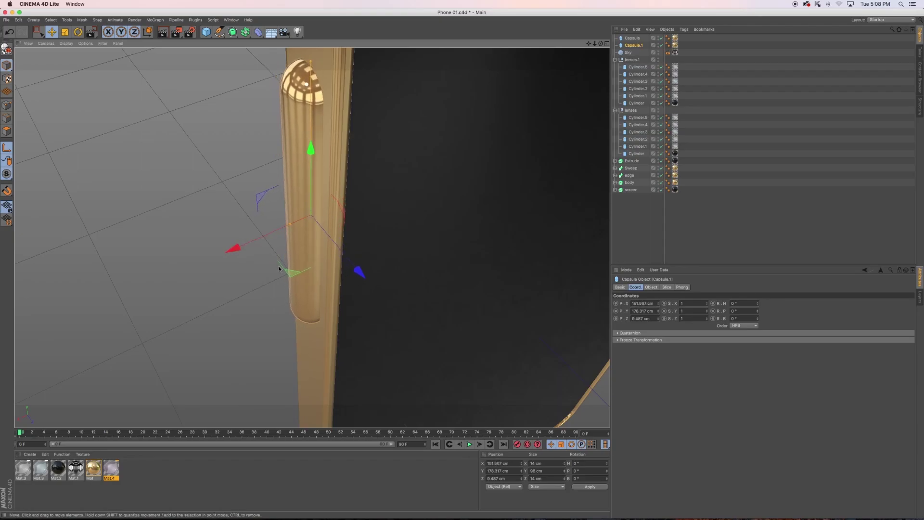
mouse_move(336, 255)
alt+mouse_down()
mouse_move(441, 262)
mouse_move(436, 207)
alt+mouse_up()
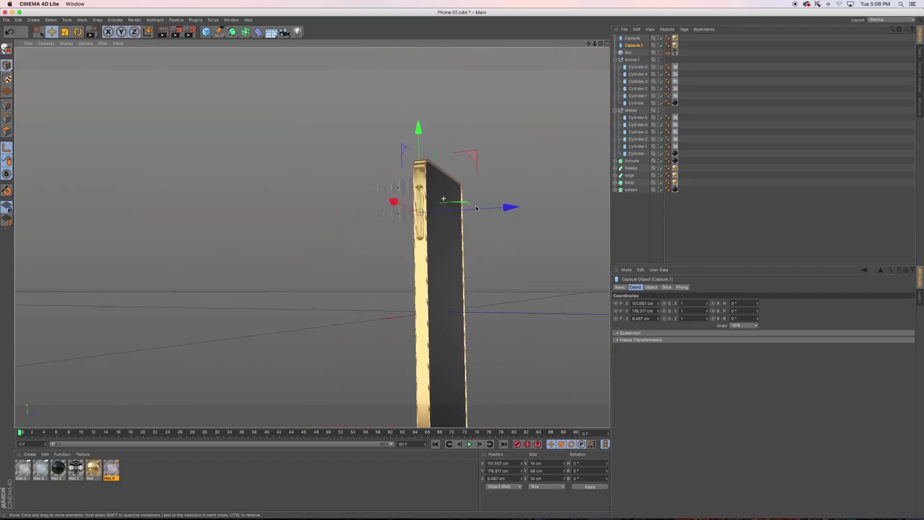
click(651, 287)
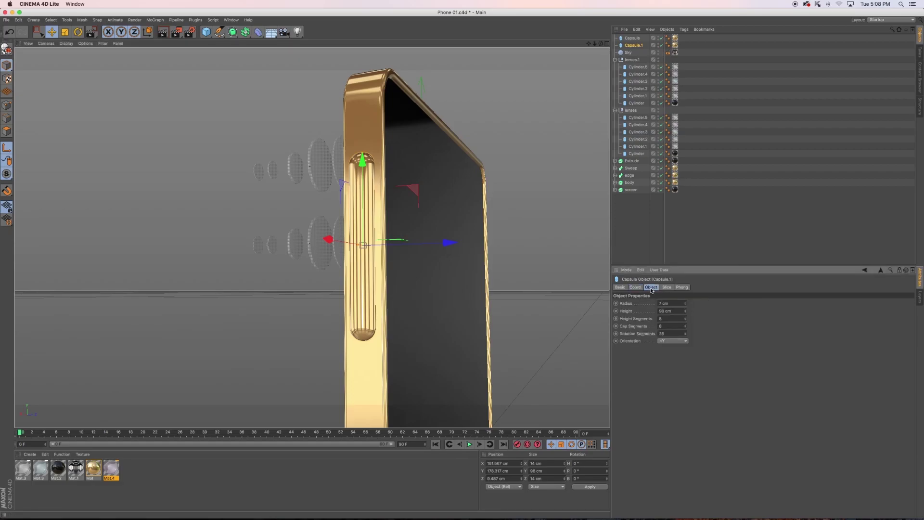
click(686, 305)
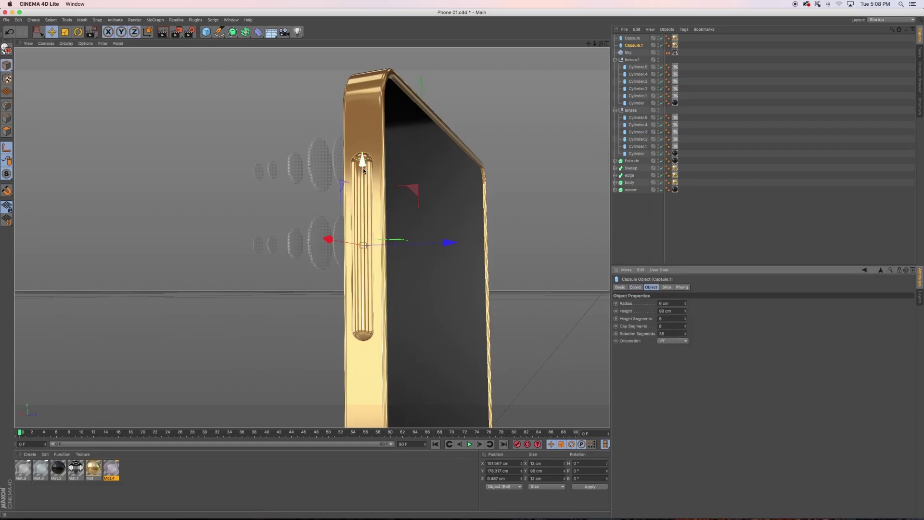
drag(364, 166, 367, 275)
mouse_move(315, 306)
alt+mouse_down()
mouse_move(310, 238)
mouse_move(384, 218)
alt+mouse_up()
mouse_move(435, 251)
alt+mouse_down()
mouse_move(431, 258)
mouse_move(496, 294)
alt+mouse_up()
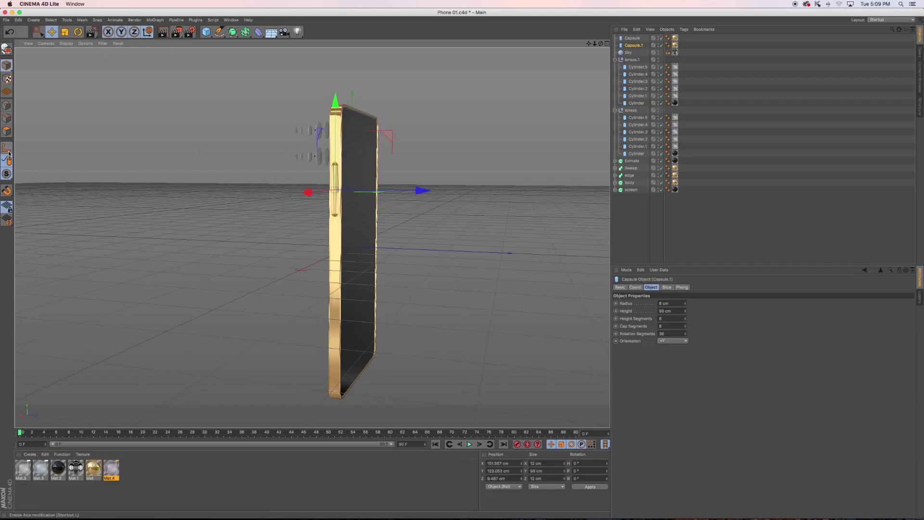
Orbit around the phone's side and select Capsule.1
alt+drag(358, 215, 212, 211)
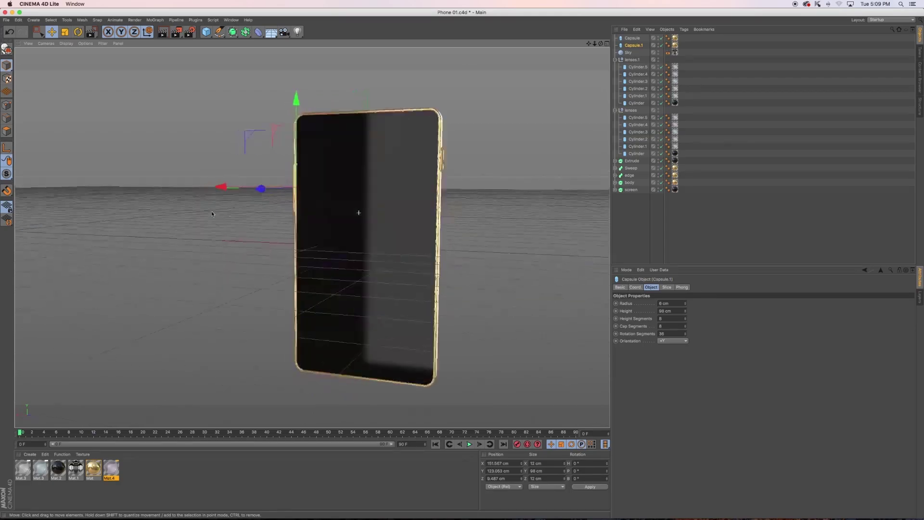
click(247, 246)
click(286, 210)
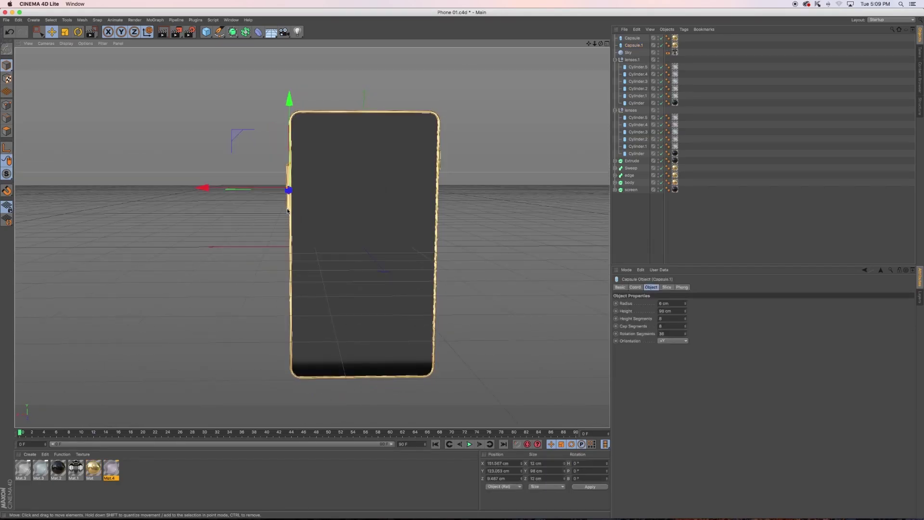
click(264, 236)
mouse_move(190, 240)
alt+mouse_down()
mouse_move(347, 232)
mouse_move(112, 233)
mouse_move(310, 238)
mouse_move(402, 223)
alt+mouse_up()
scroll(320, 189, up, 5)
mouse_move(321, 189)
alt+mouse_down()
mouse_move(421, 187)
mouse_move(260, 197)
alt+mouse_up()
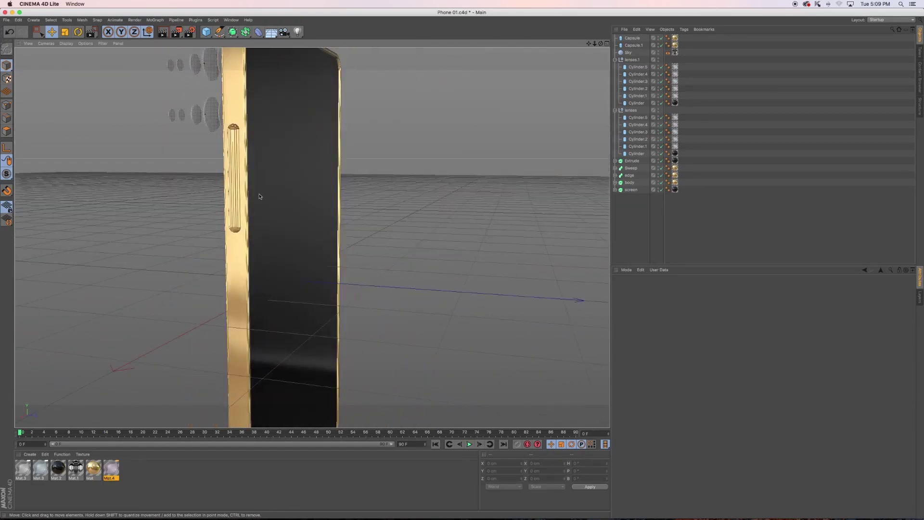
click(237, 195)
Select the original Capsule button, then orbit round to the gold back's camera cutout
scroll(288, 202, up, 5)
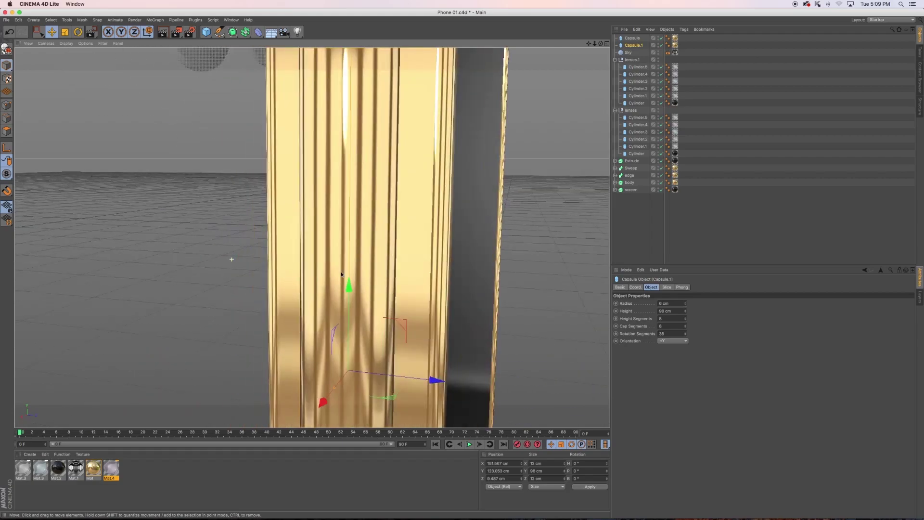
mouse_move(356, 229)
alt+mouse_down()
mouse_move(298, 251)
mouse_move(292, 242)
alt+mouse_up()
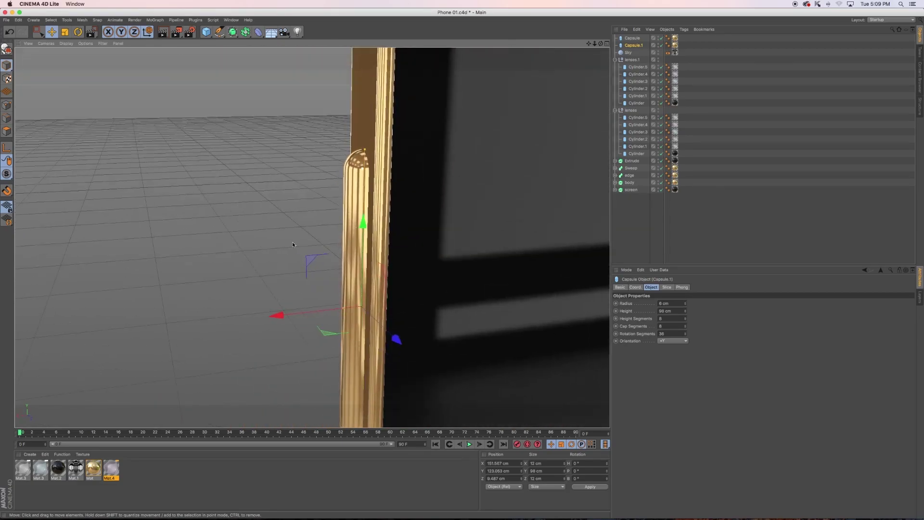
scroll(553, 218, down, 5)
mouse_move(488, 210)
alt+mouse_down()
mouse_move(276, 200)
mouse_move(245, 189)
alt+mouse_up()
scroll(245, 189, up, 3)
click(344, 144)
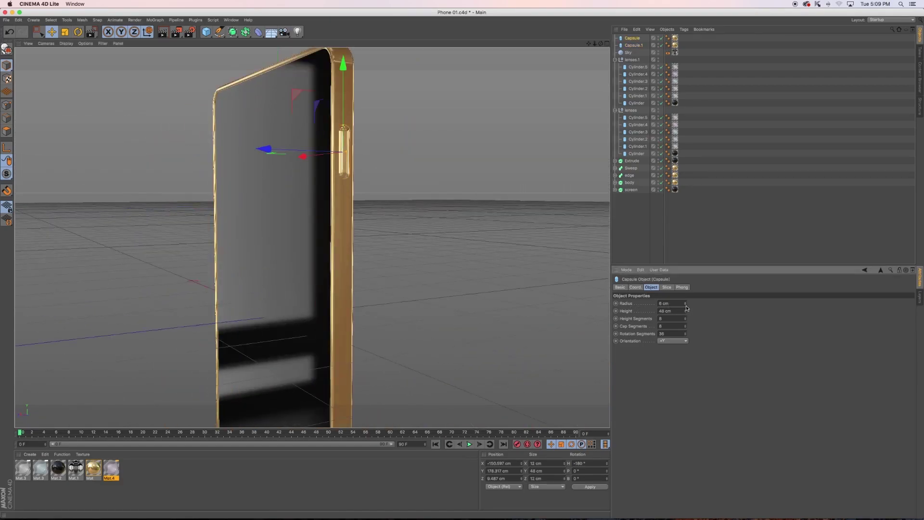
click(478, 256)
scroll(478, 256, down, 3)
scroll(403, 314, down, 2)
mouse_move(404, 315)
alt+mouse_down()
mouse_move(410, 224)
mouse_move(403, 327)
mouse_move(268, 345)
mouse_move(535, 293)
mouse_move(121, 296)
mouse_move(170, 325)
mouse_move(309, 192)
mouse_move(288, 377)
mouse_move(287, 340)
alt+mouse_up()
mouse_move(291, 385)
alt+mouse_down()
mouse_move(283, 337)
mouse_move(254, 311)
mouse_move(245, 282)
mouse_move(307, 271)
mouse_move(348, 249)
mouse_move(264, 288)
mouse_move(257, 271)
mouse_move(275, 285)
mouse_move(299, 263)
mouse_move(276, 194)
mouse_move(308, 212)
mouse_move(358, 216)
mouse_move(371, 203)
mouse_move(385, 260)
mouse_move(365, 251)
mouse_move(369, 239)
alt+mouse_up()
Render a Ctrl+R preview of the oval camera housing and its black, lens-covered cameras
key(ctrl+r)
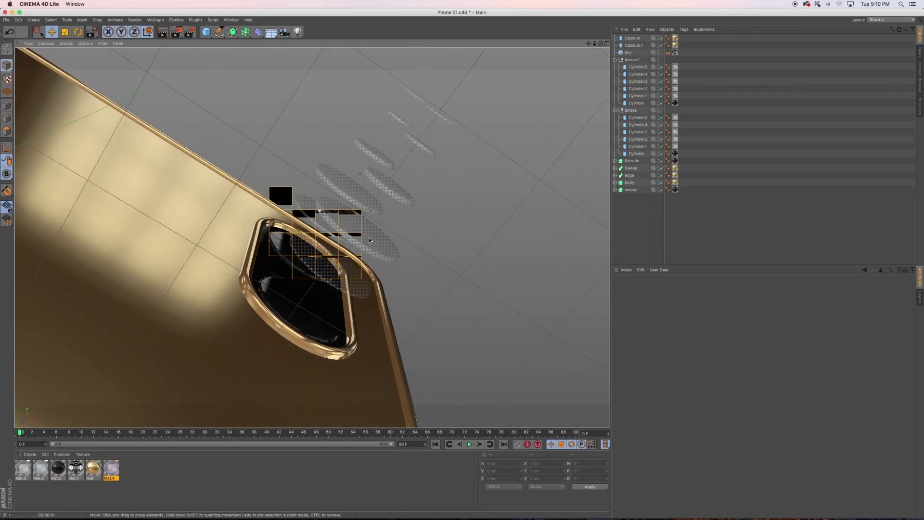